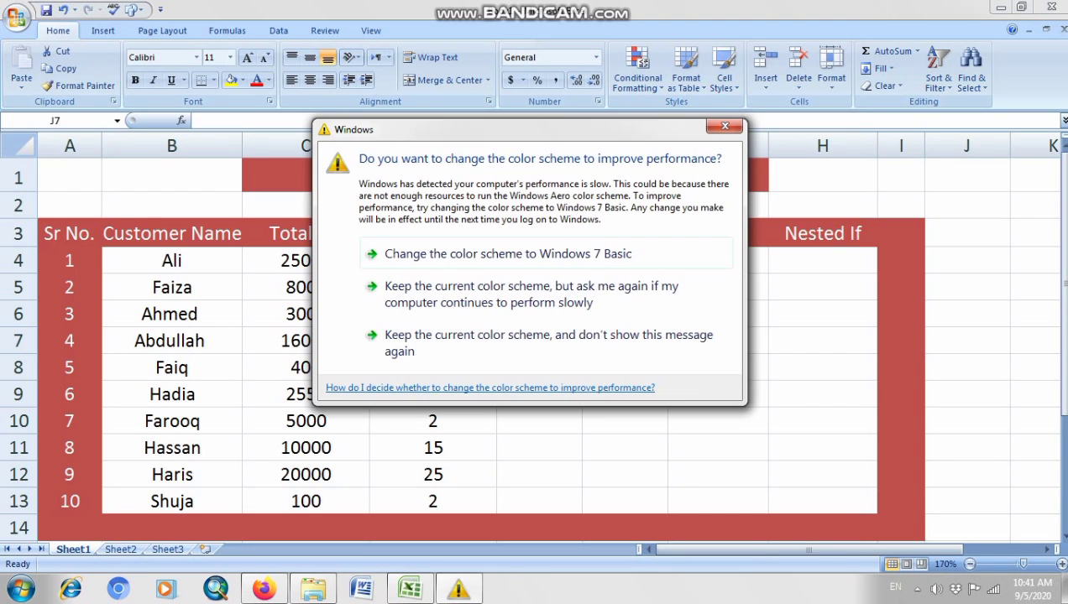
- Keep the current color scheme, with the option to be asked again if the computer continues to perform slowly
click(530, 294)
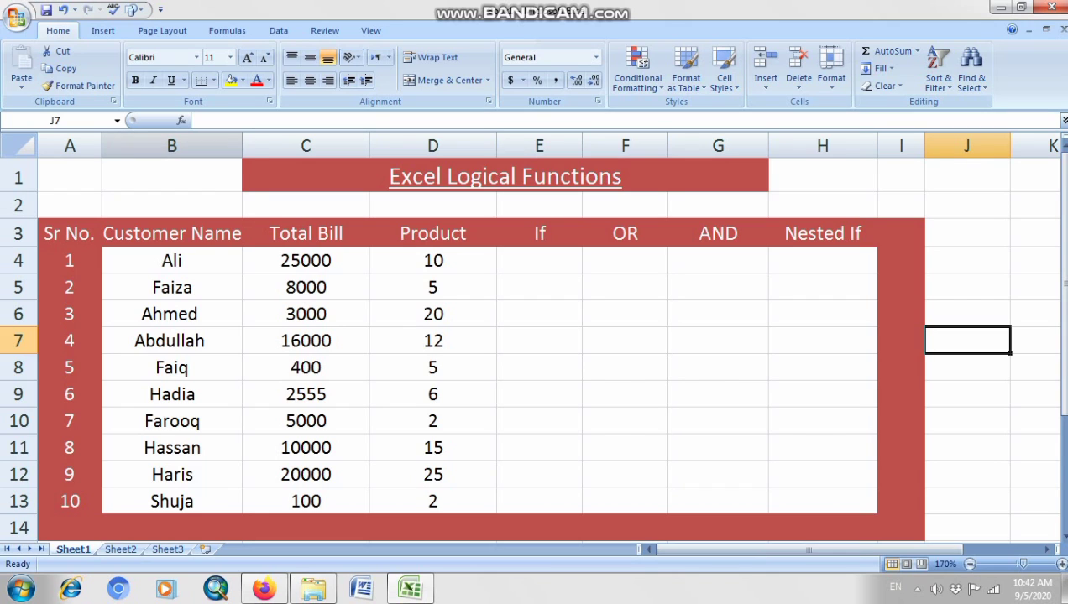
- Review the Customer Name, Total Bill and Product columns of the table
click(171, 146)
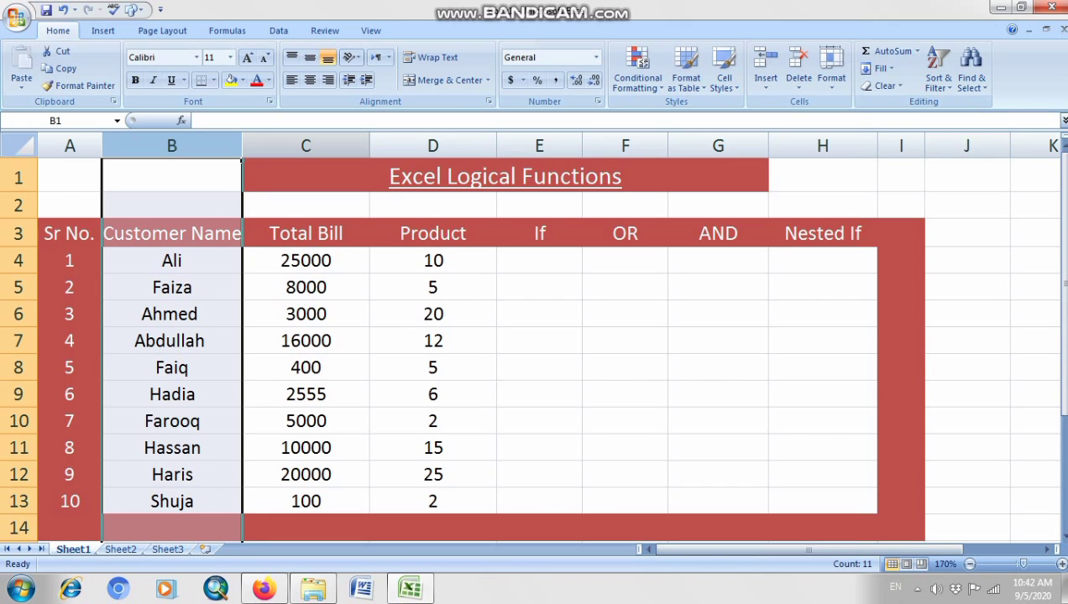
click(306, 146)
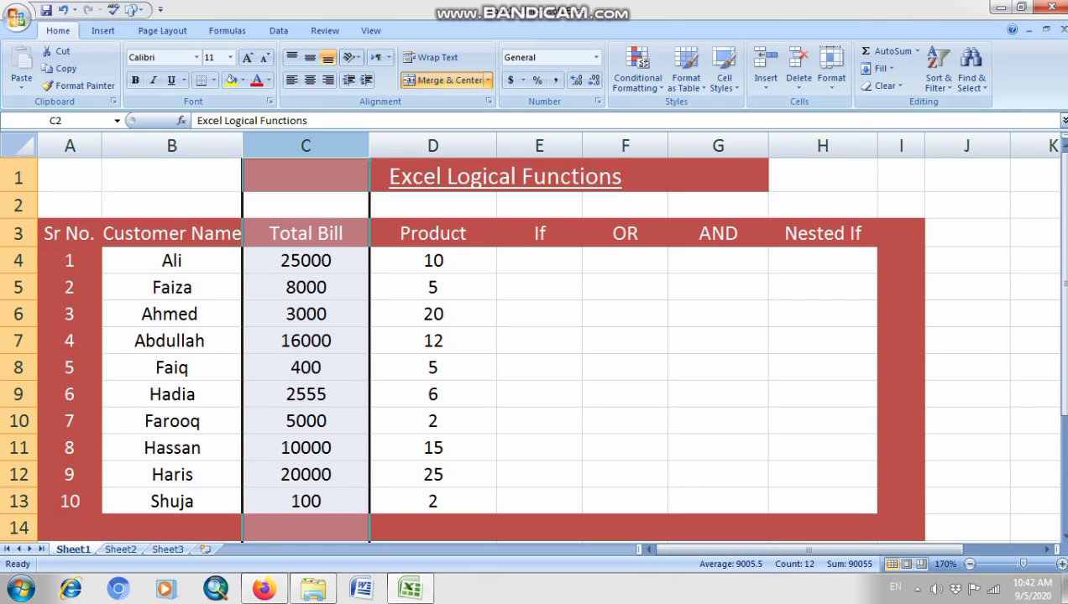
click(306, 261)
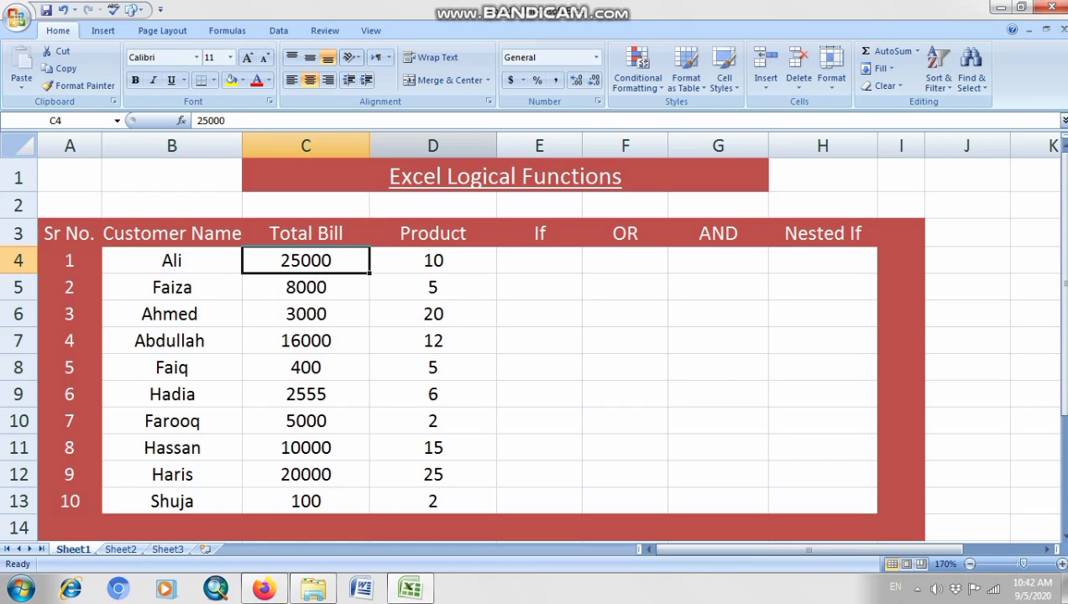
click(433, 146)
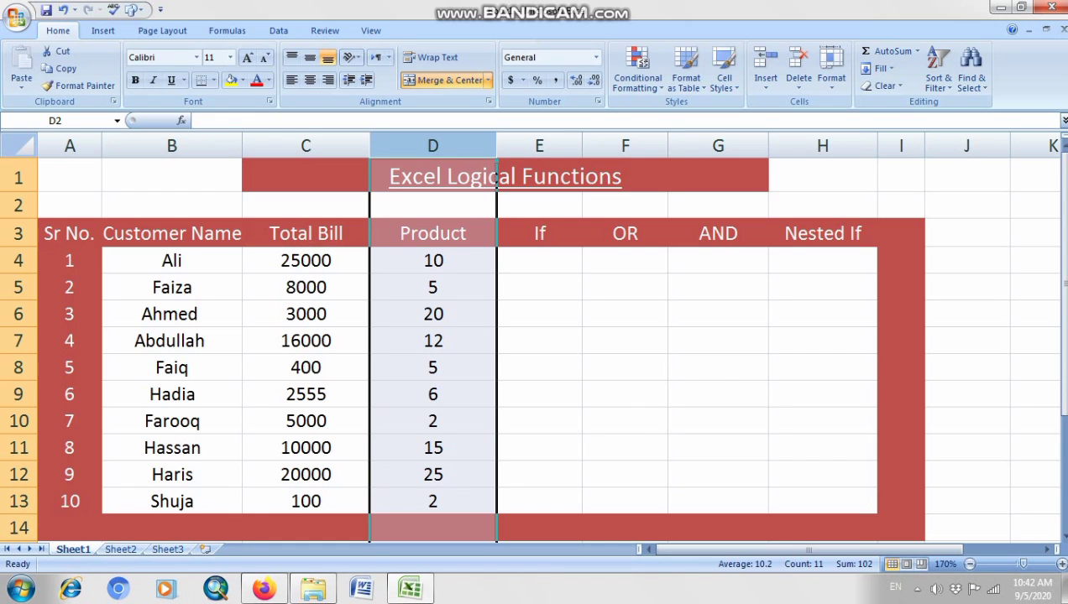
click(434, 261)
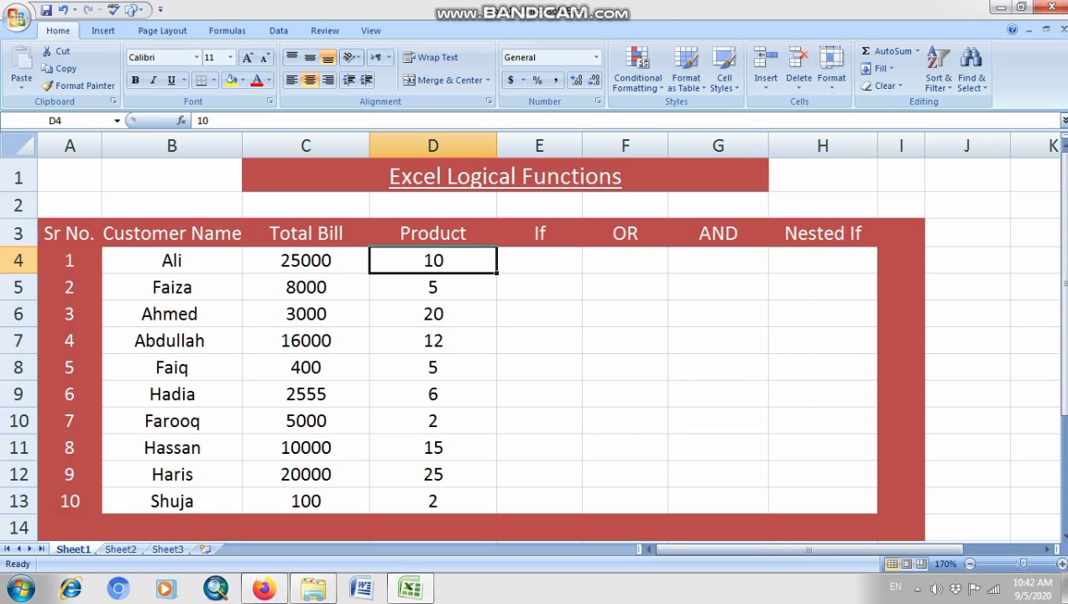
- Change the Product value in cell D6 to 10
double_click(433, 314)
key(BackSpace)
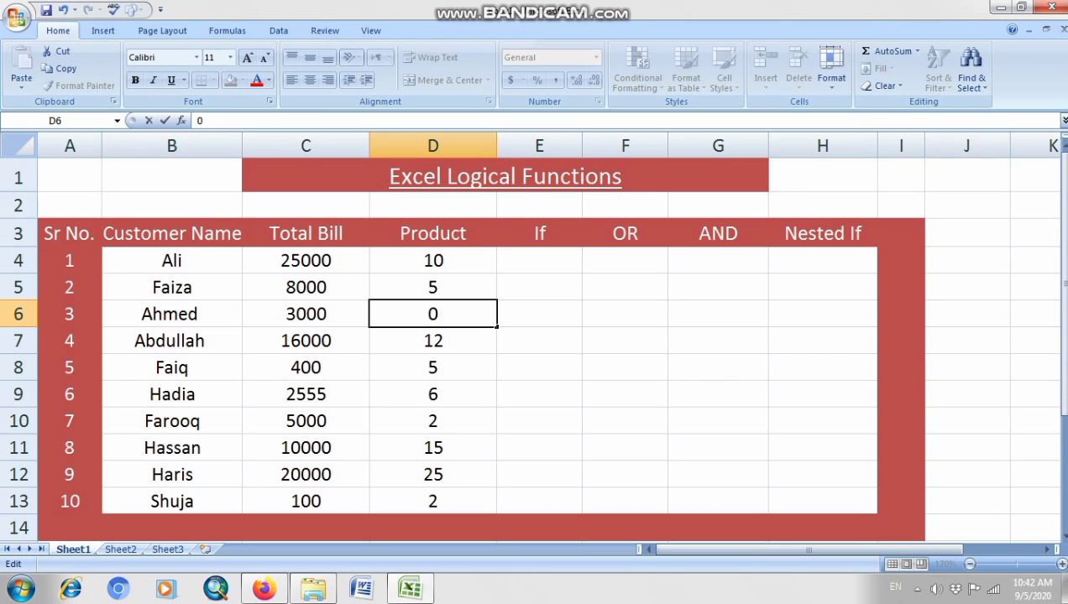
text(1)
click(625, 394)
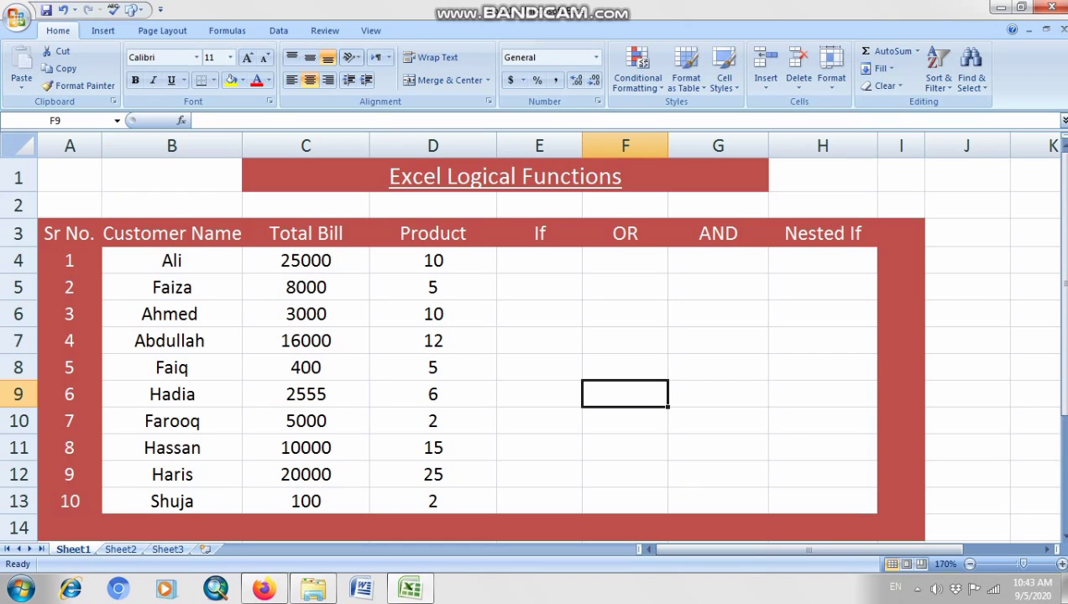
- Begin an IF formula in cell E4 that tests whether the total bill in C4 is greater than 5000
double_click(539, 260)
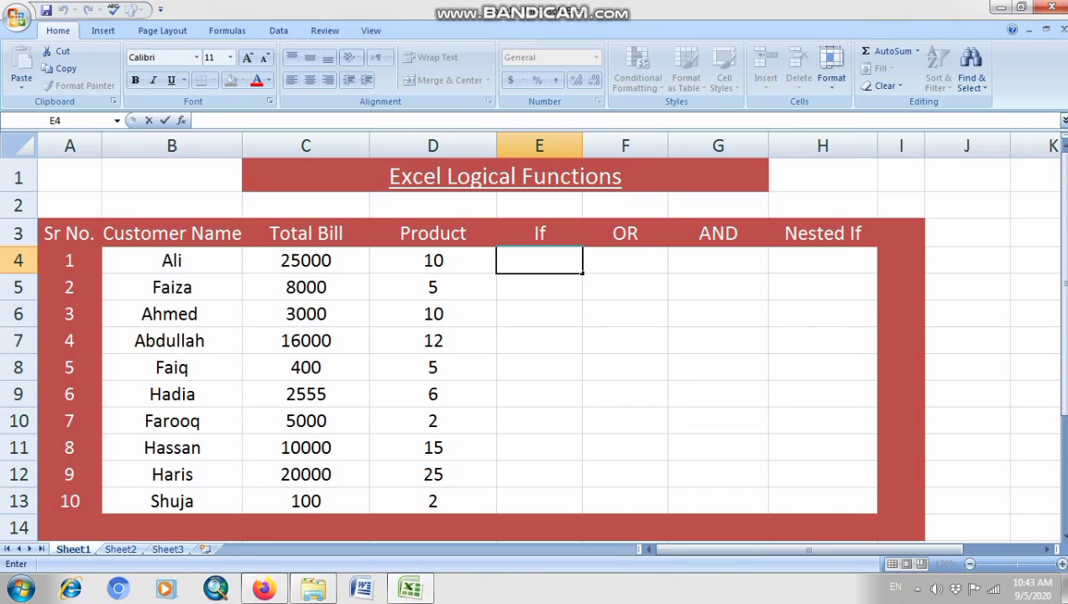
text(=)
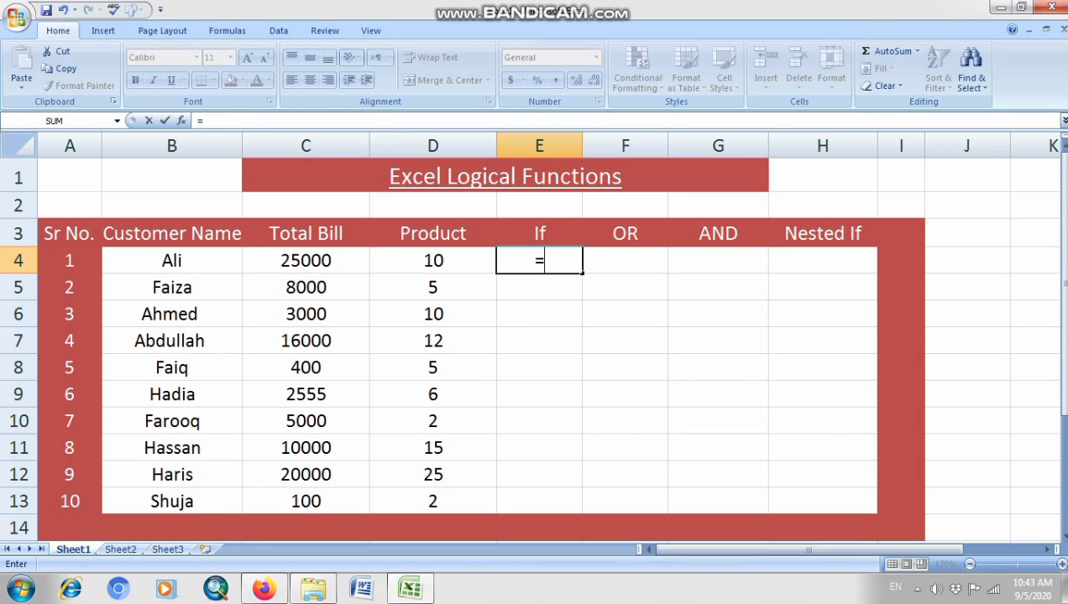
text(if)
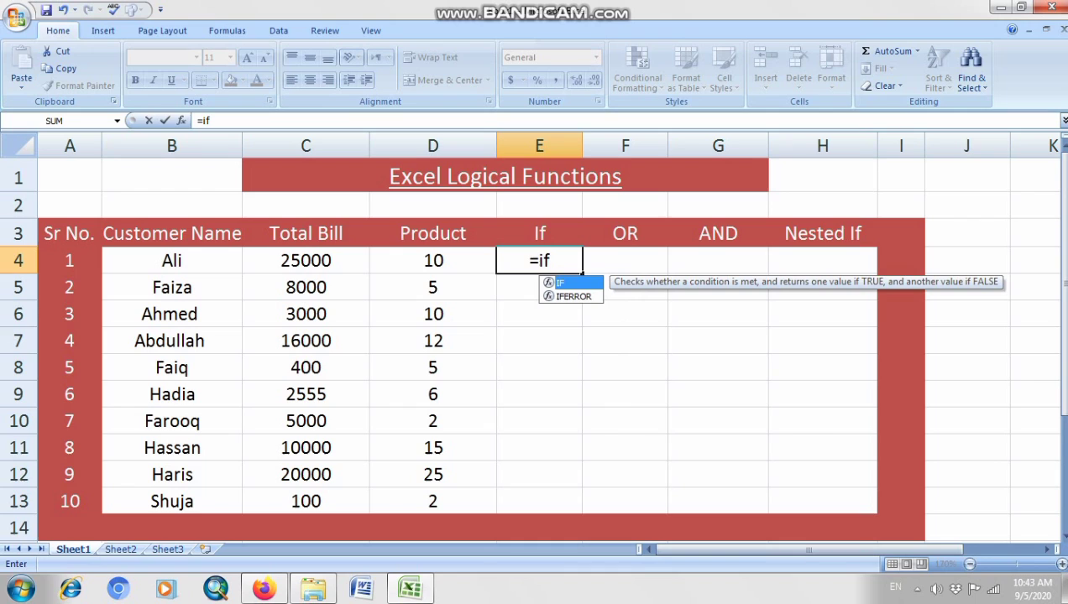
text(()
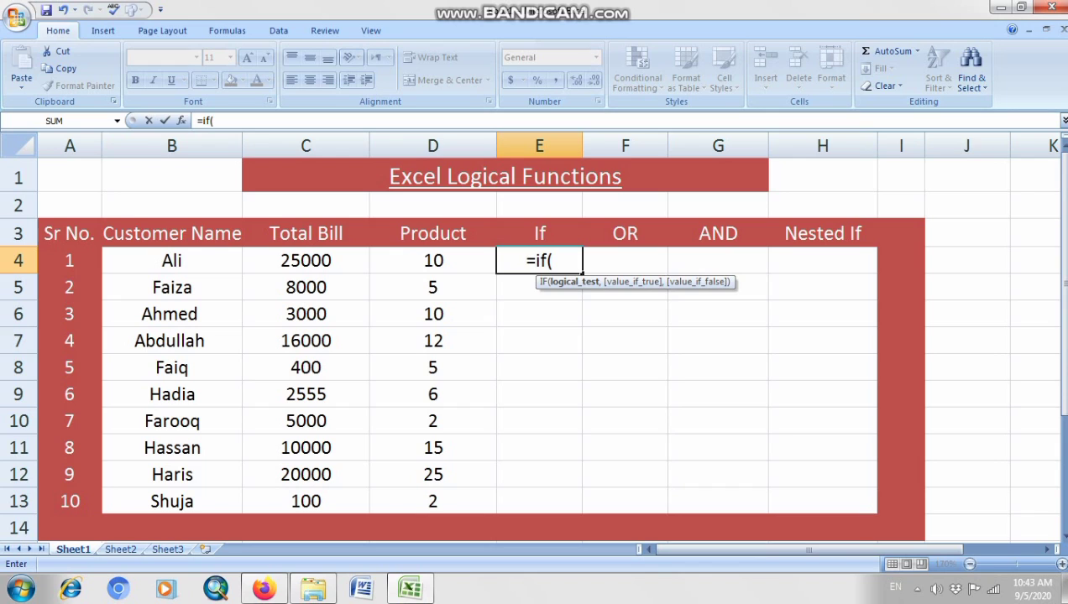
text(C4)
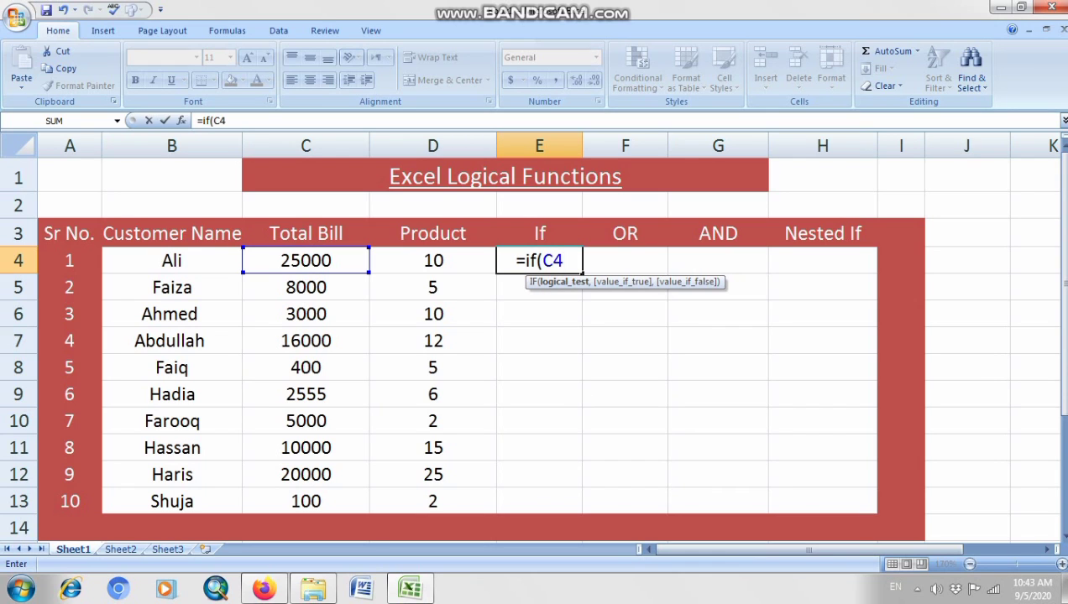
text(>)
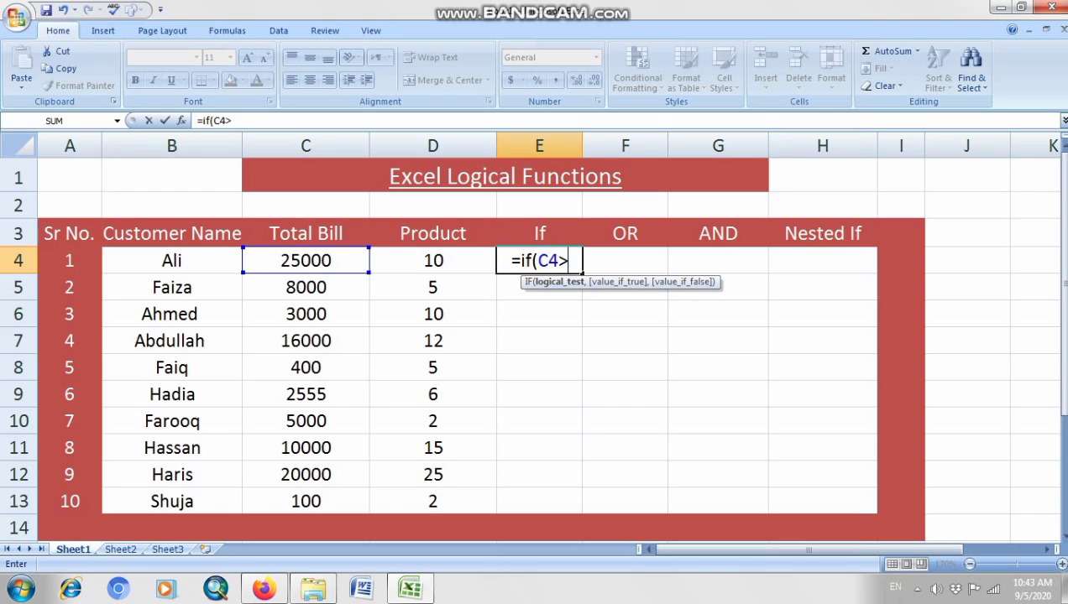
text(5000)
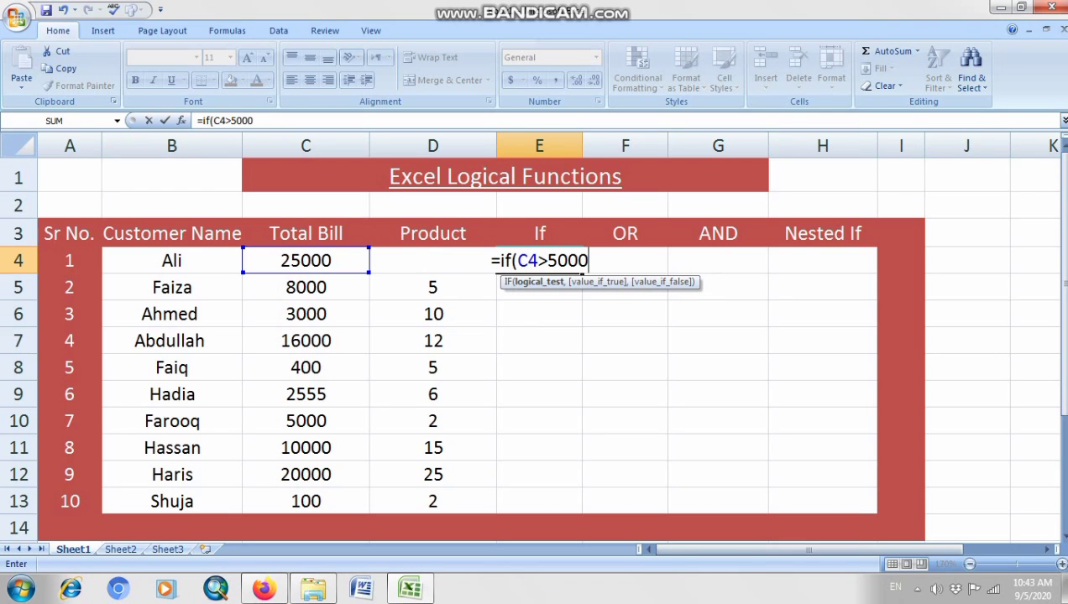
- Complete the E4 formula so it returns the text "10%" when true and 0 when false
text(,)
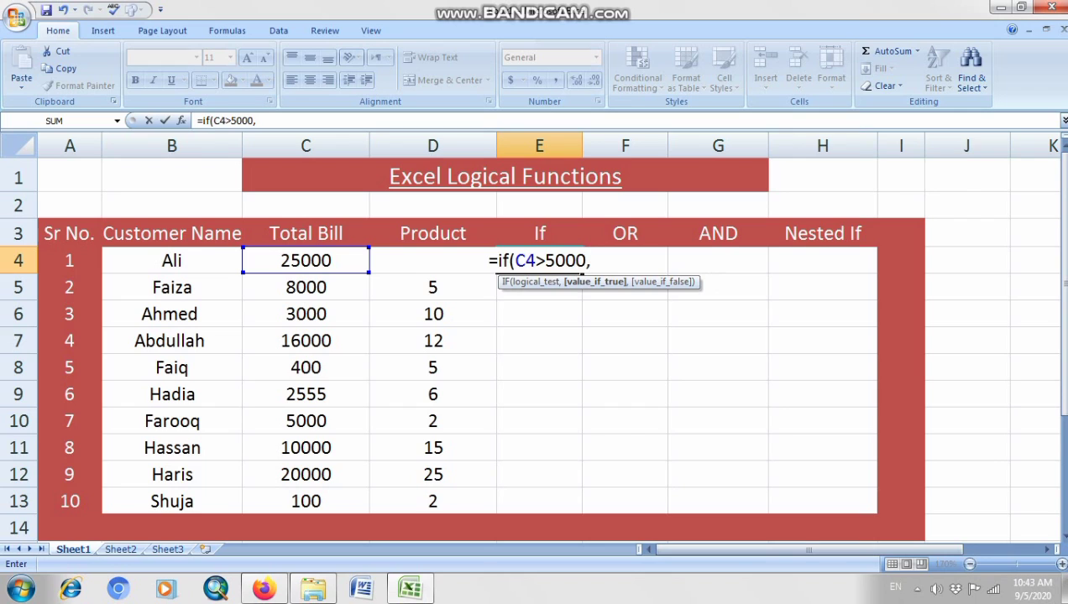
text("")
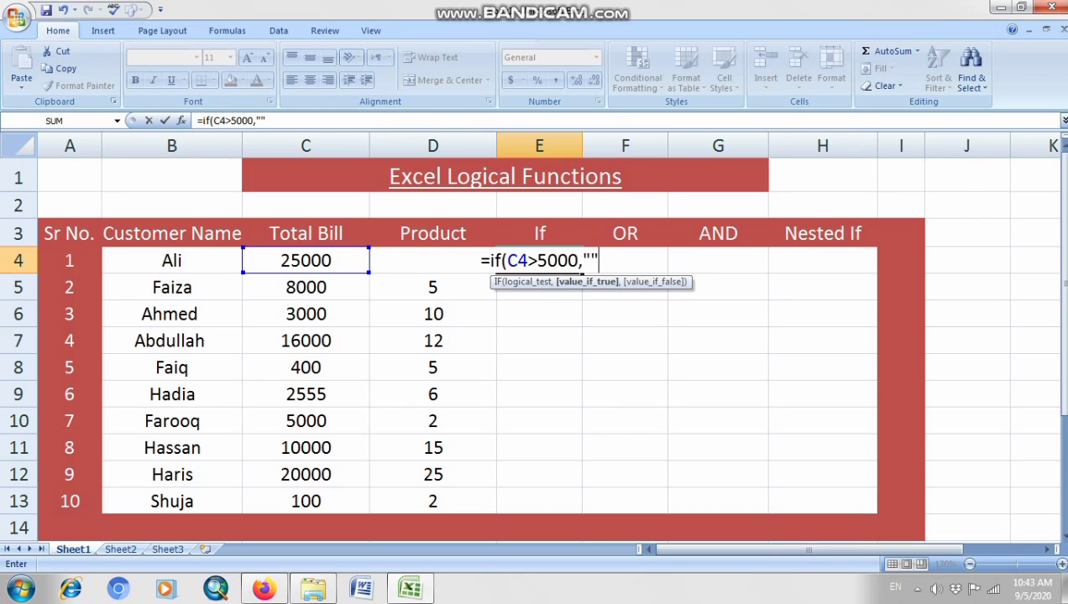
click(585, 262)
text(10)
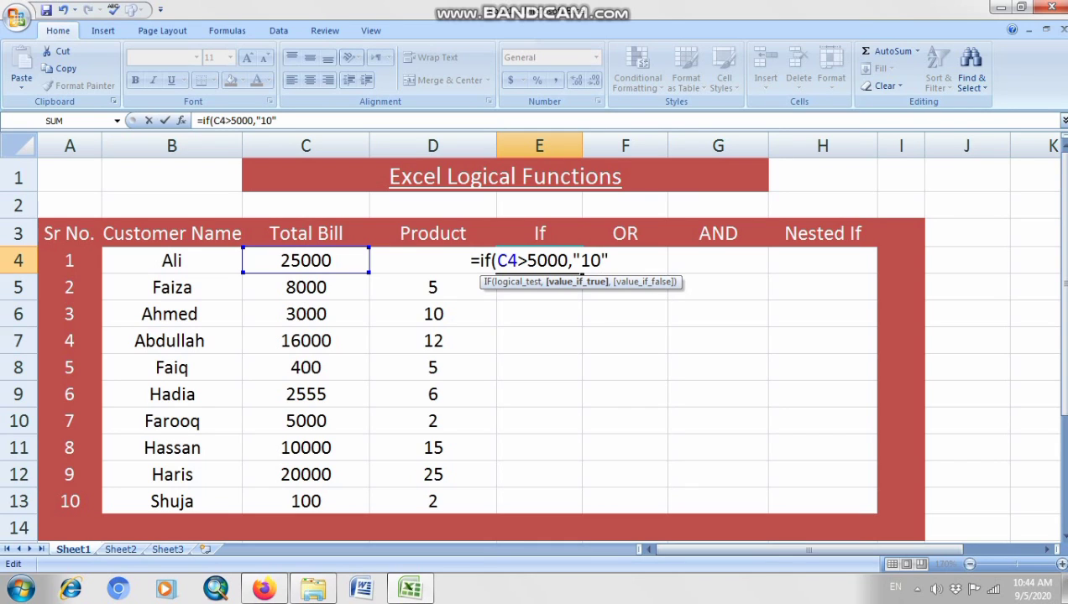
text(%)
key(Right)
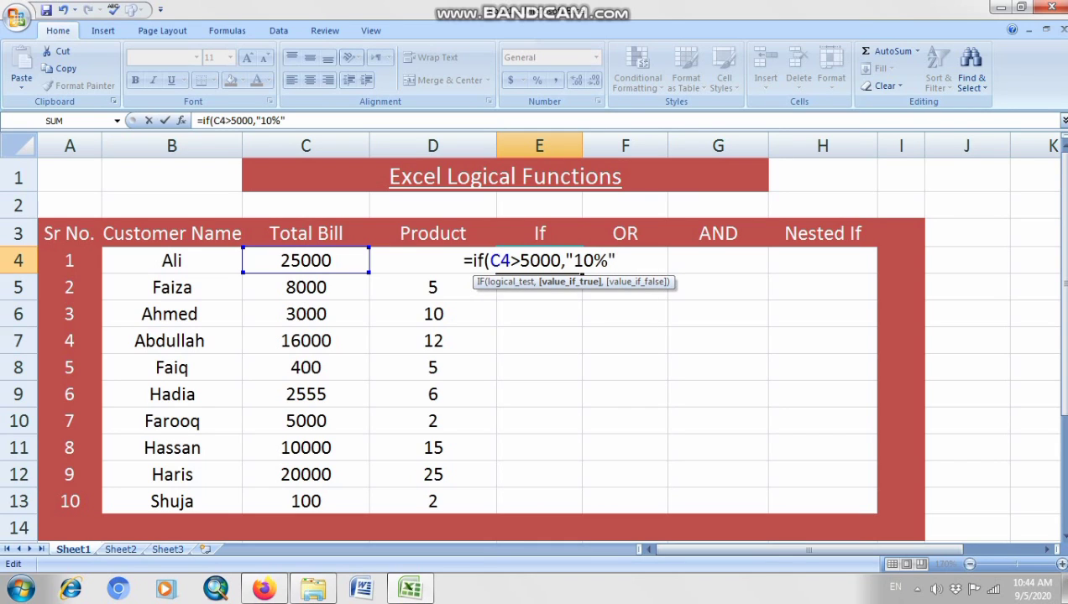
text(,0)
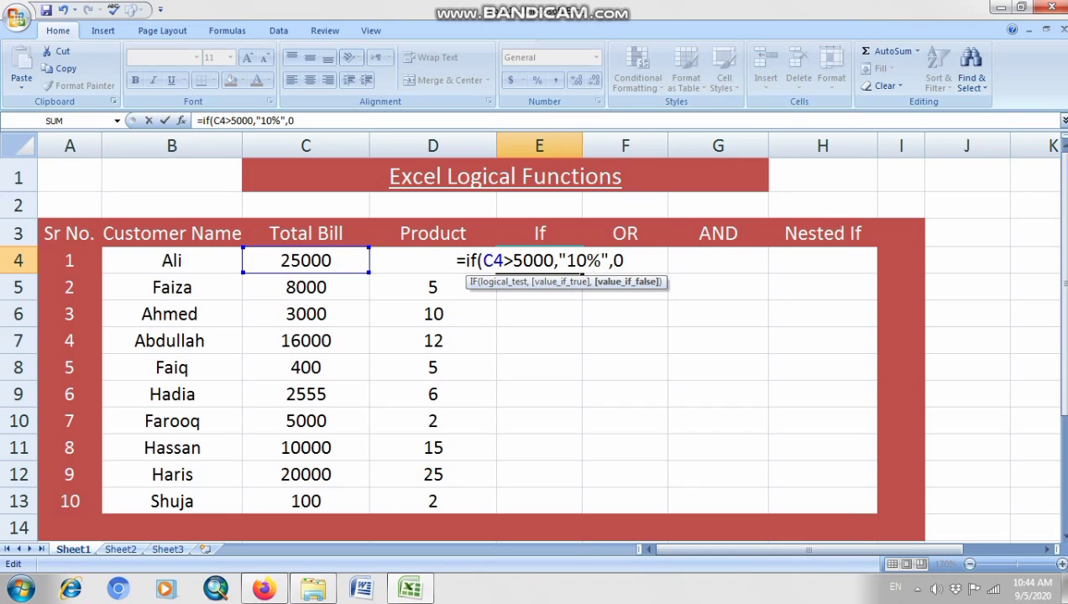
text())
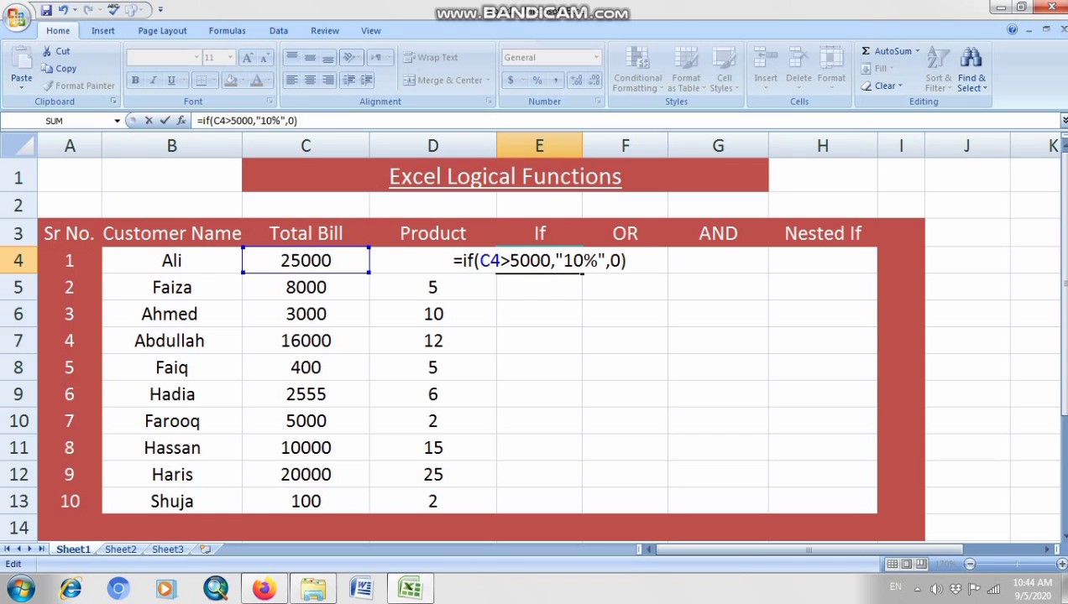
key(Return)
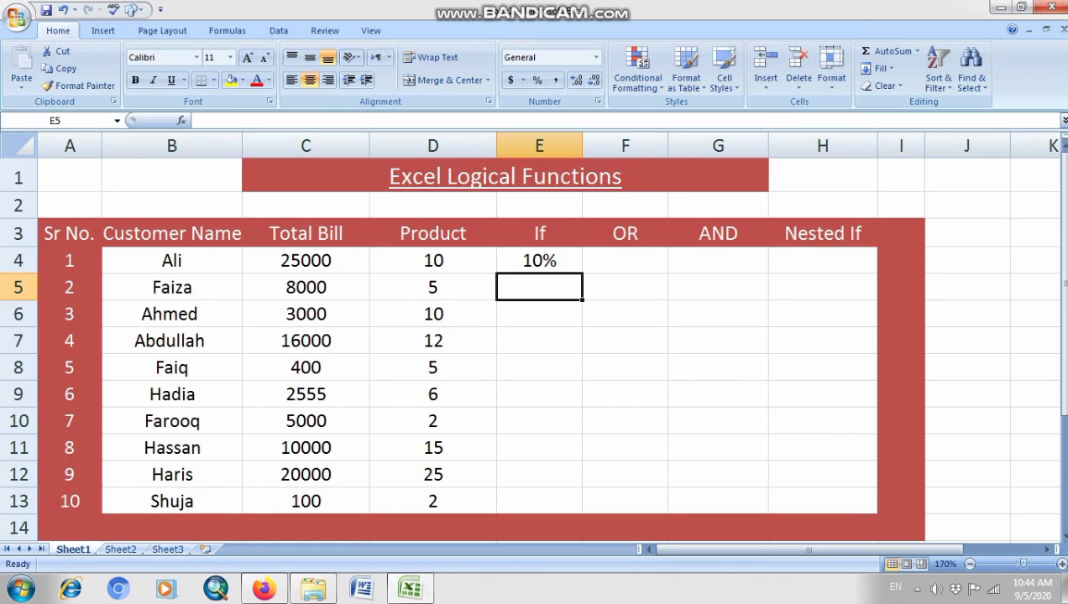
- Begin an IF formula in cell E5 that tests whether C5 is greater than 5000
key(F2)
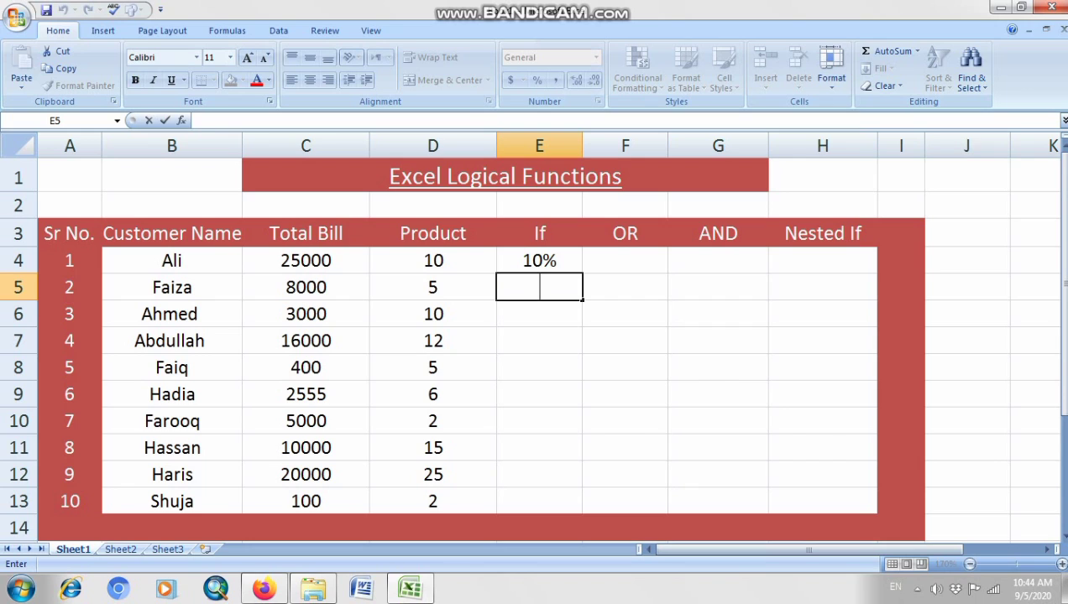
text(=IF)
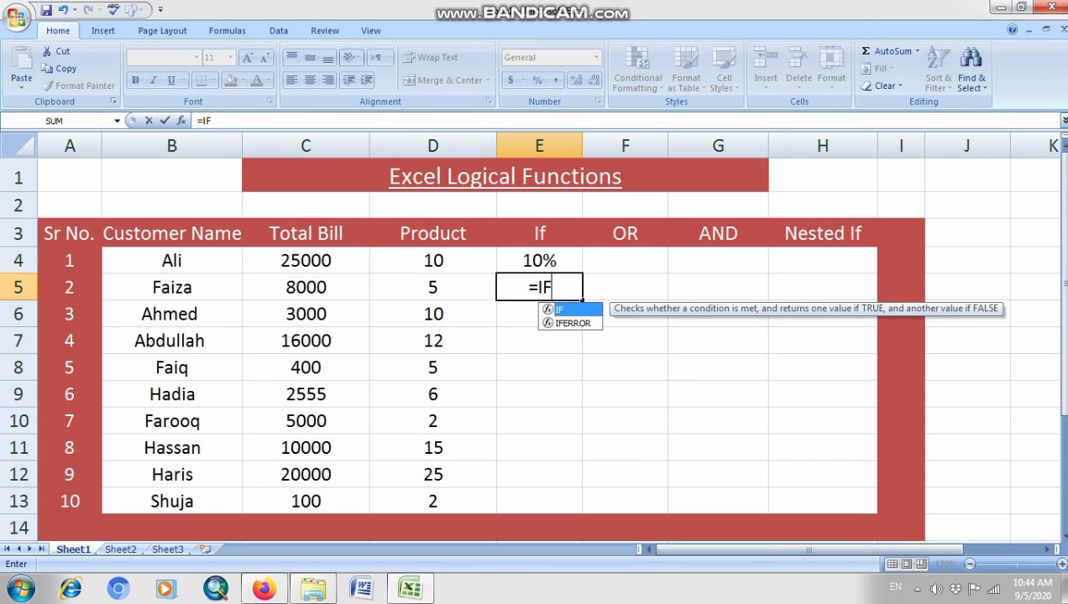
key(BackSpace)
text(f)
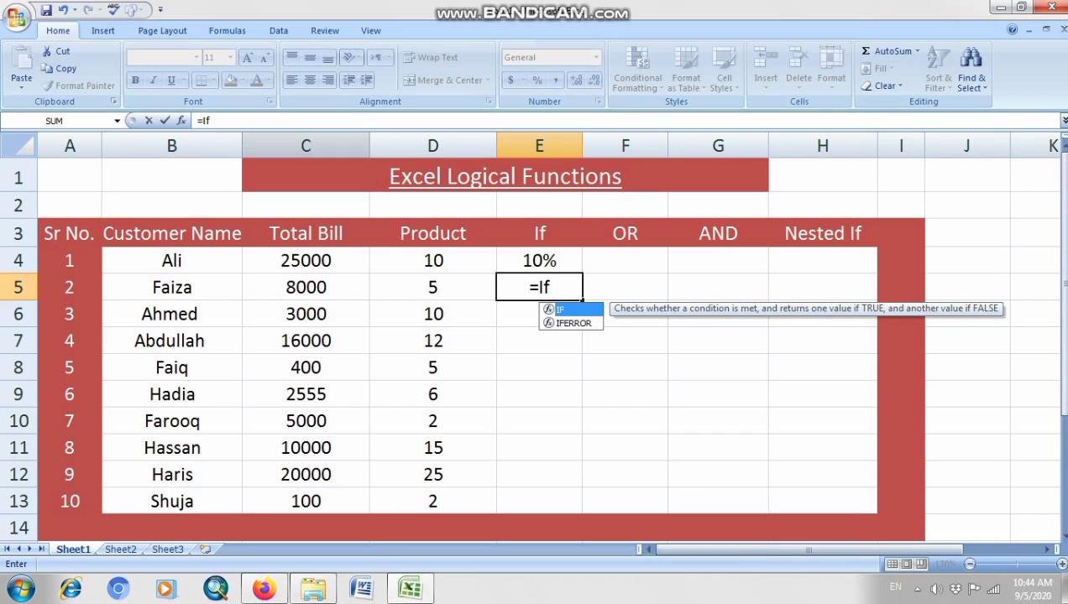
text(c)
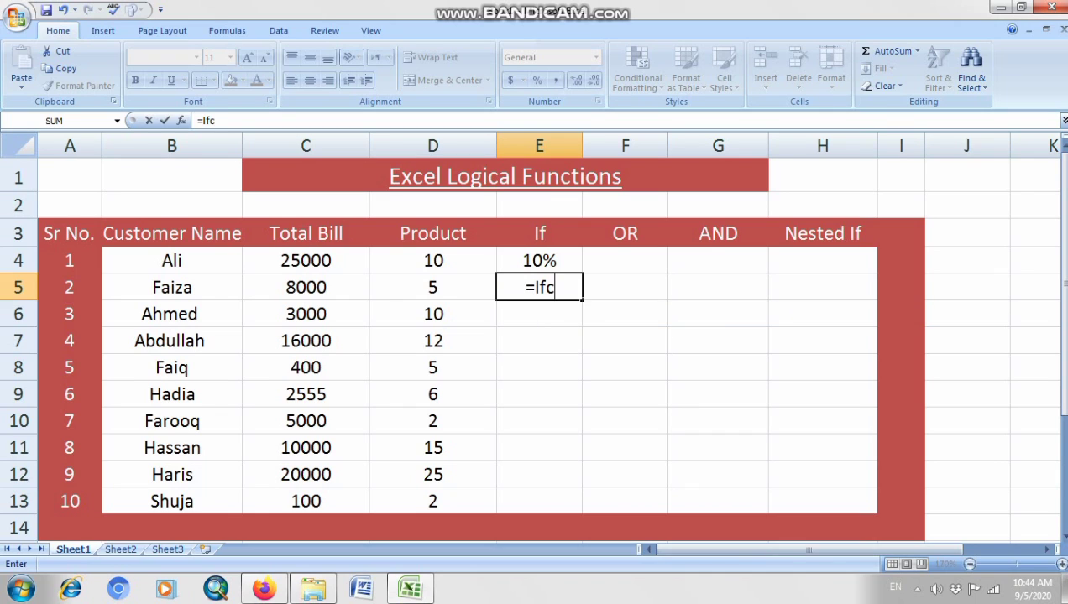
key(BackSpace)
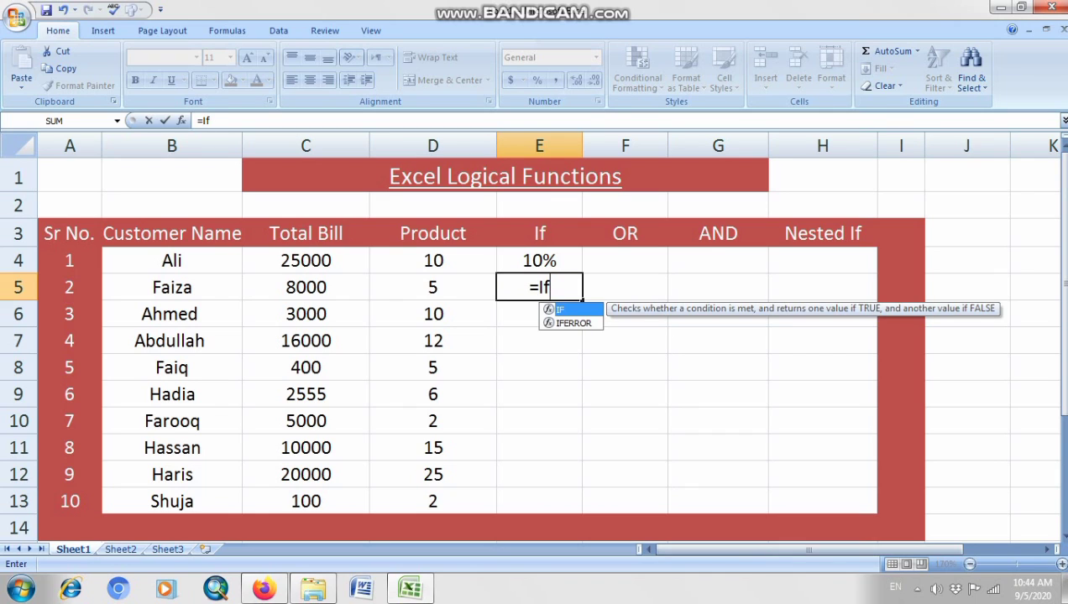
text((c5>)
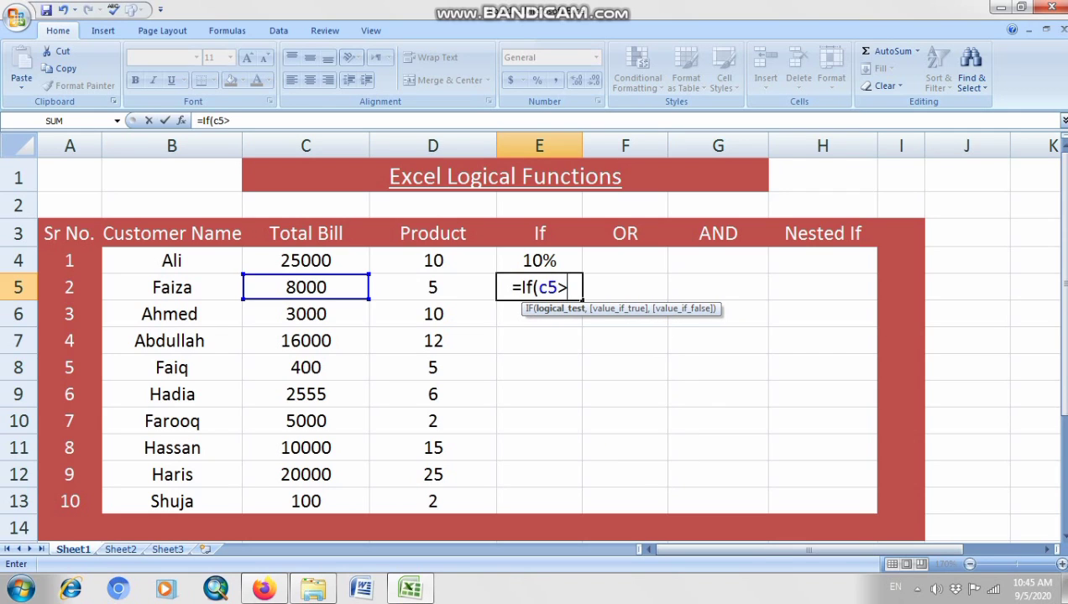
text(5000)
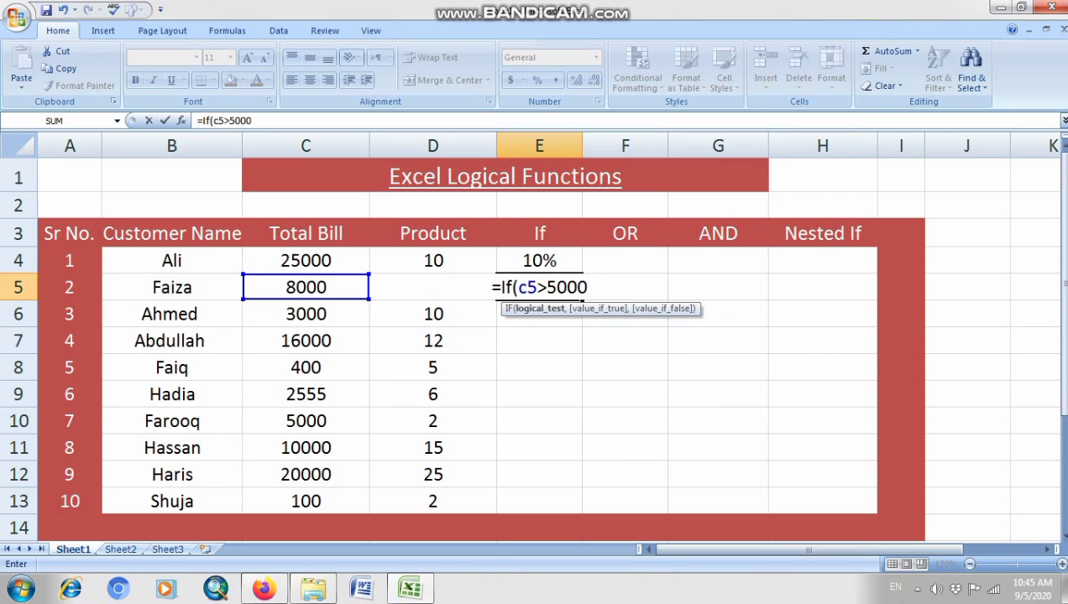
- Complete the E5 formula so it returns the text "10%" when true and 0 when false
text(,"")
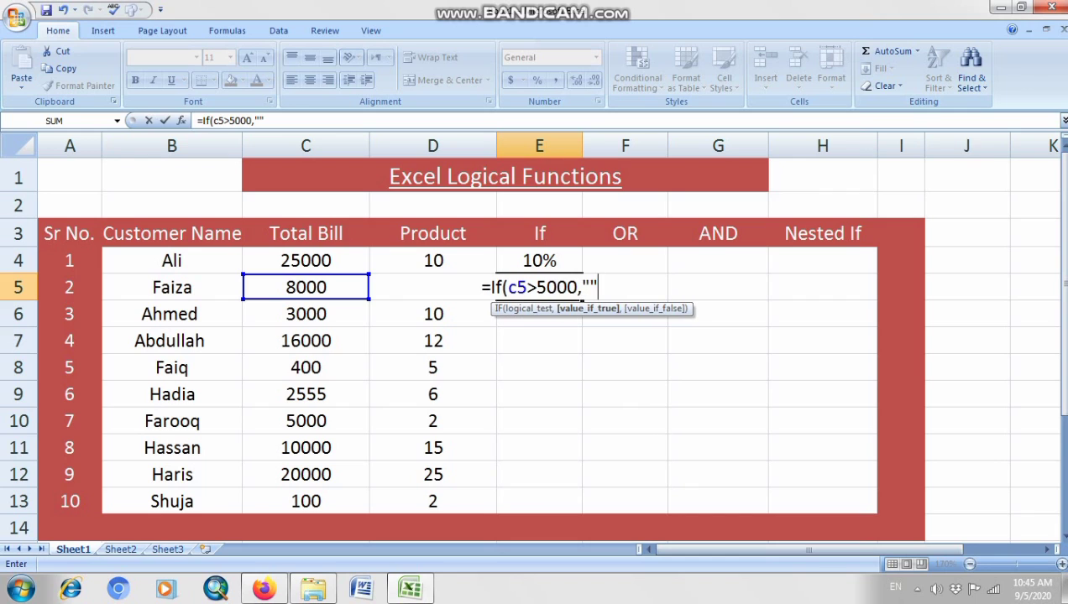
key(Left)
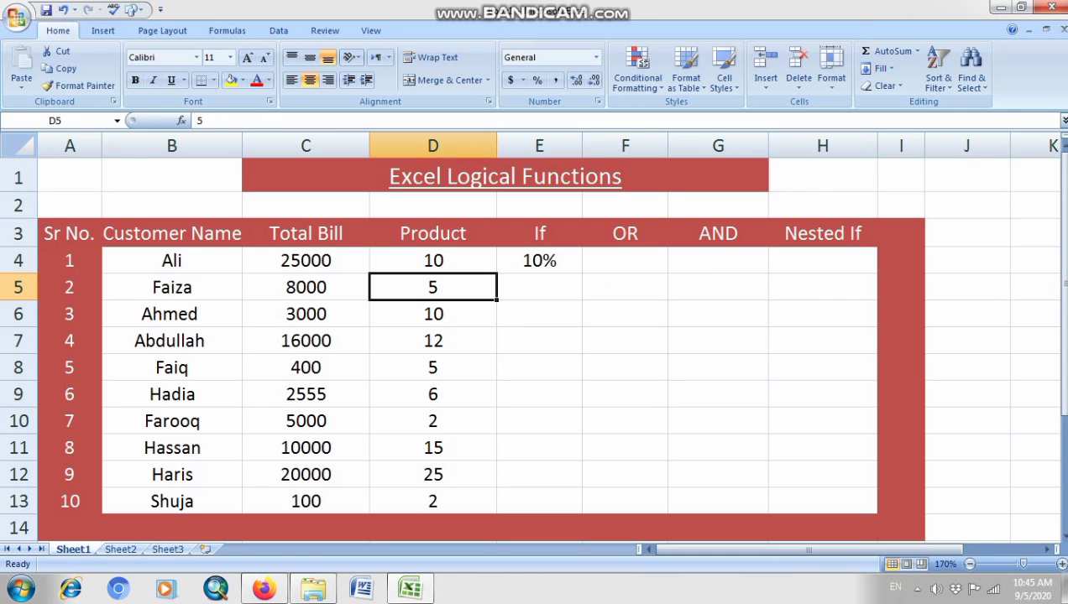
key(Right)
key(F2)
key(Left)
key(Left)
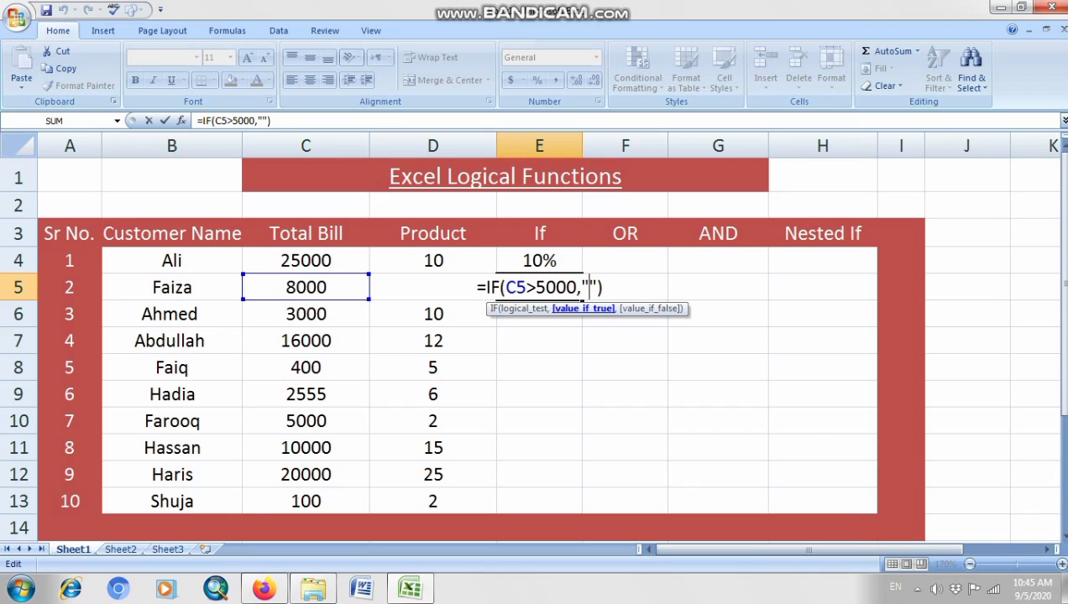
text(10%)
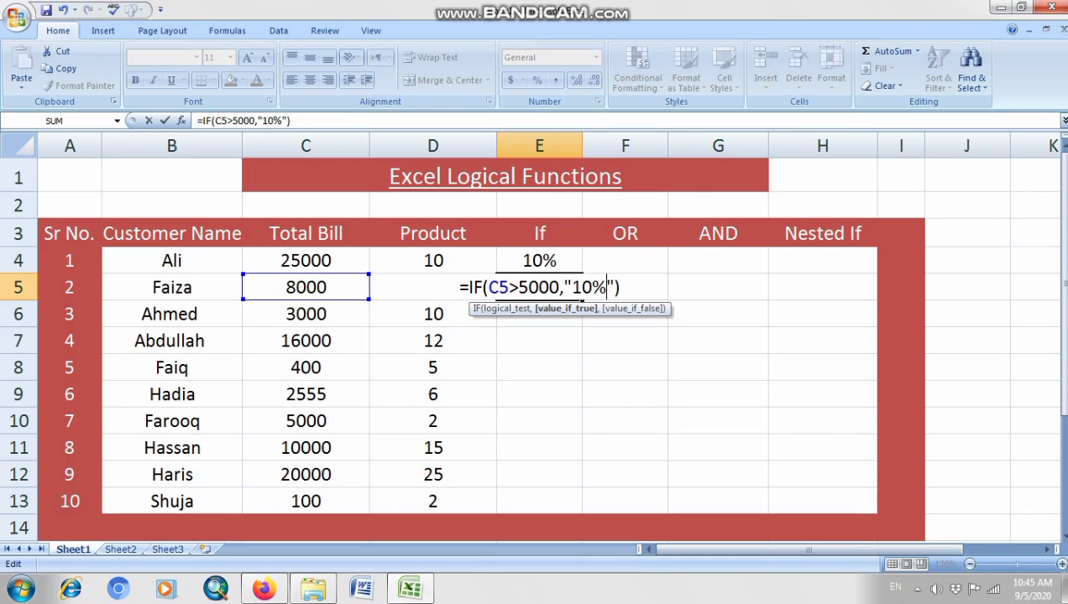
key(Right)
text(,)
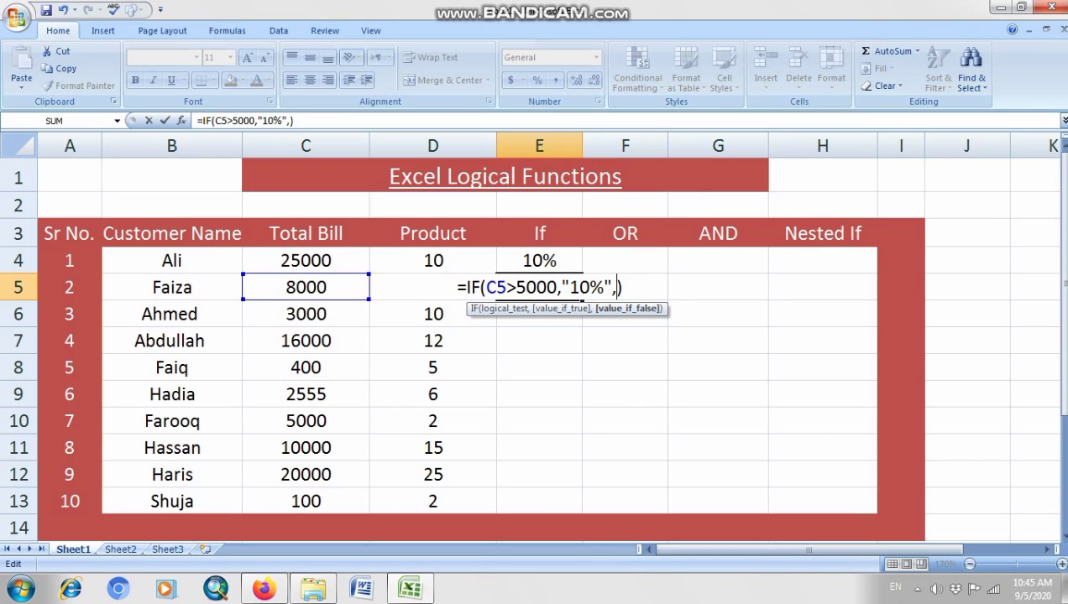
text(0)
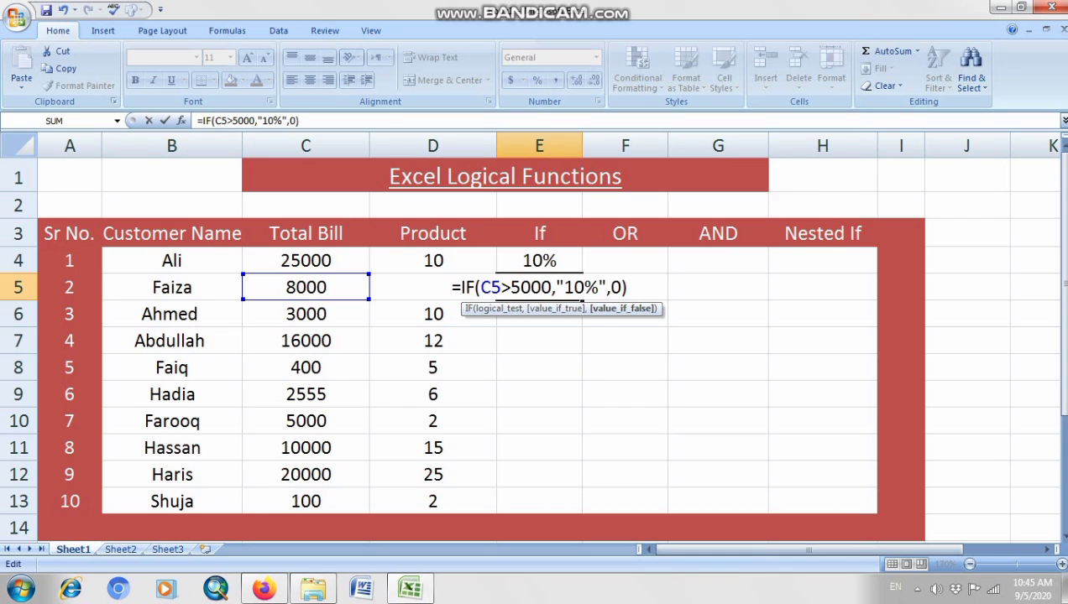
key(Return)
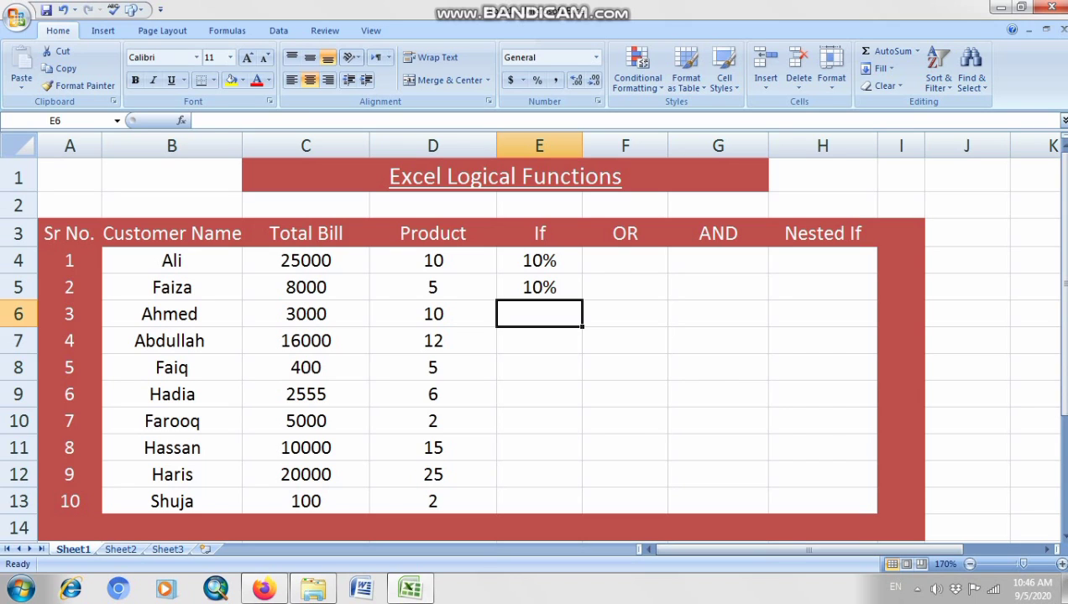
- Fill the IF formula from cell E5 down through cell E13
double_click(561, 287)
key(Return)
key(Up)
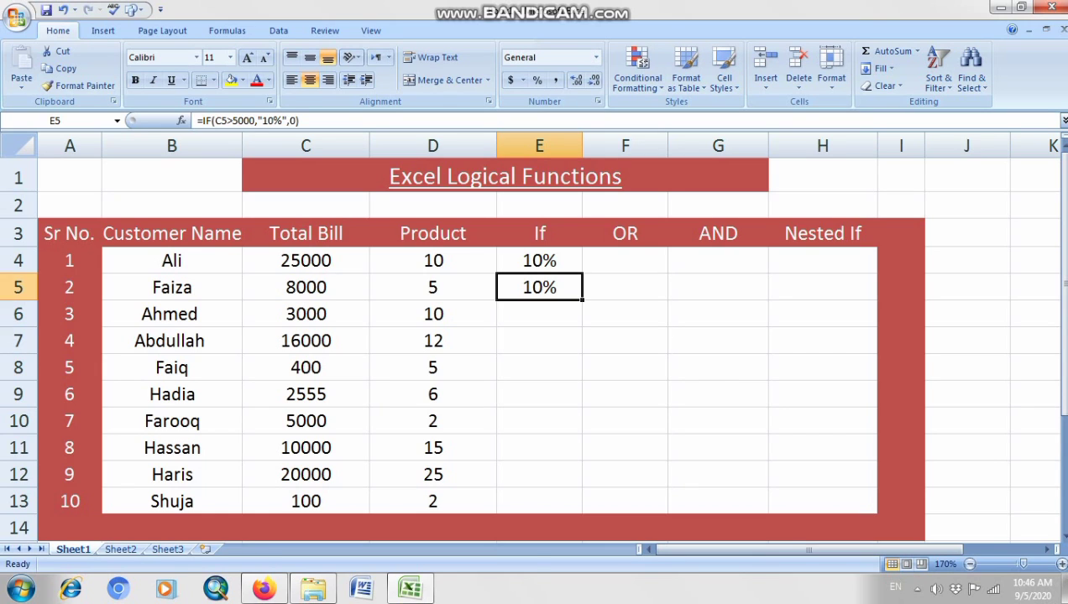
drag(582, 299, 581, 512)
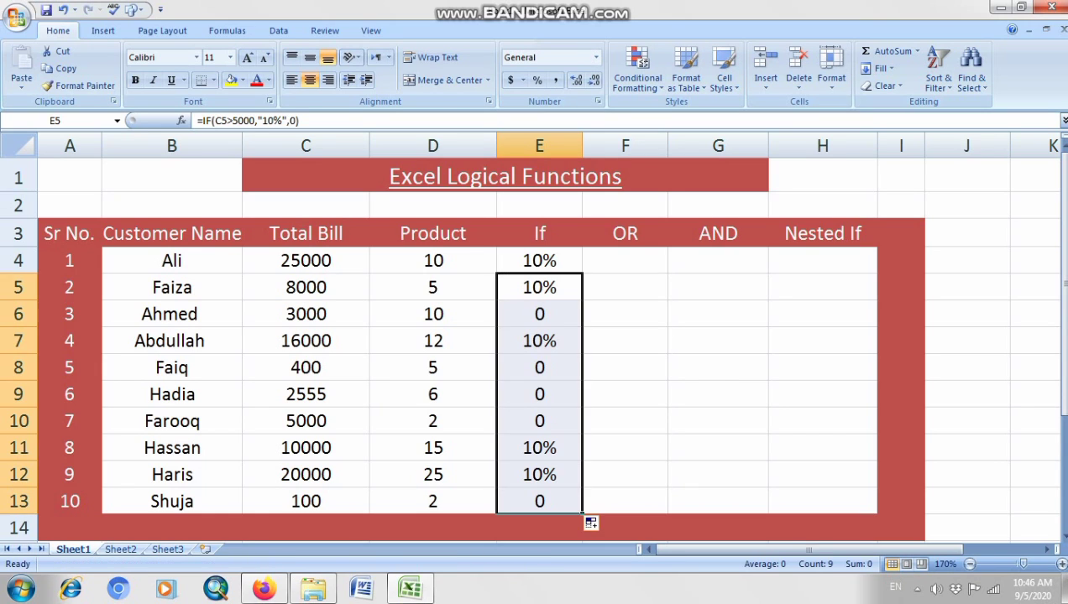
click(625, 395)
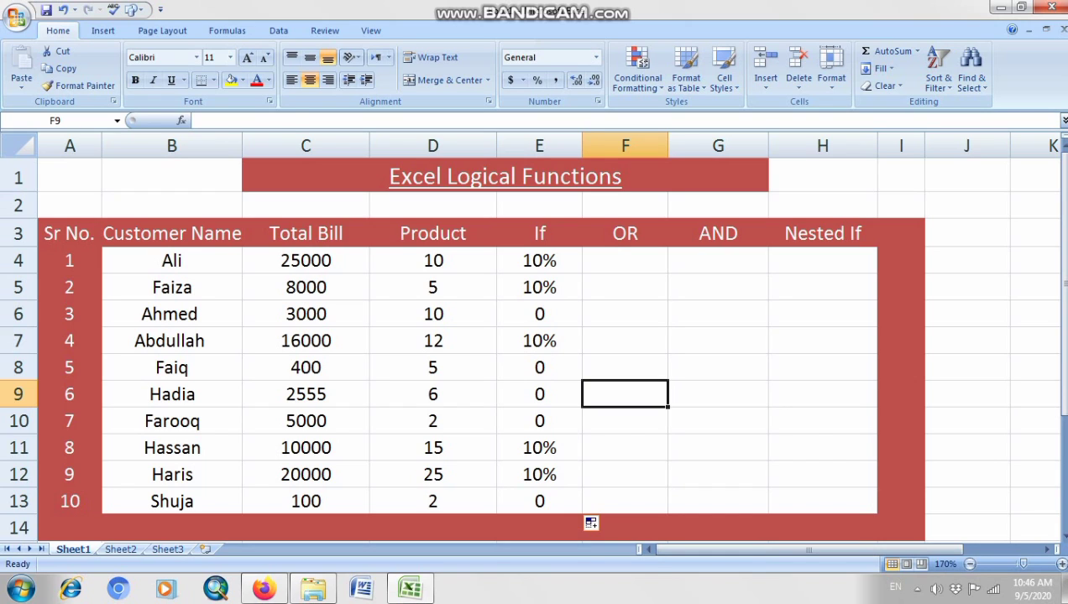
- Examine the IF formulas in cells E4 and E10 without changing them
click(539, 260)
double_click(550, 260)
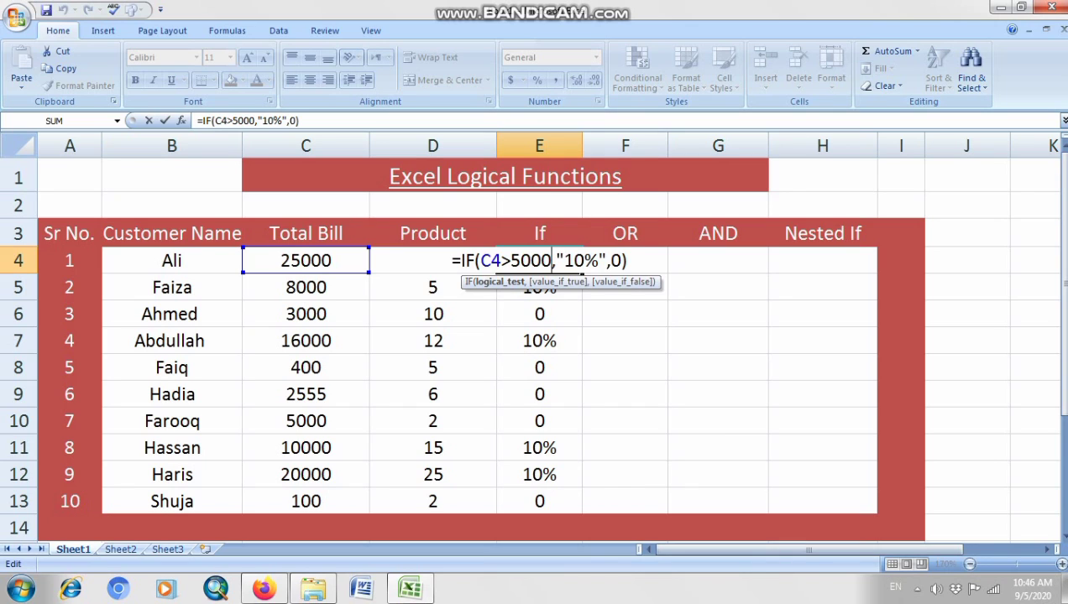
key(End)
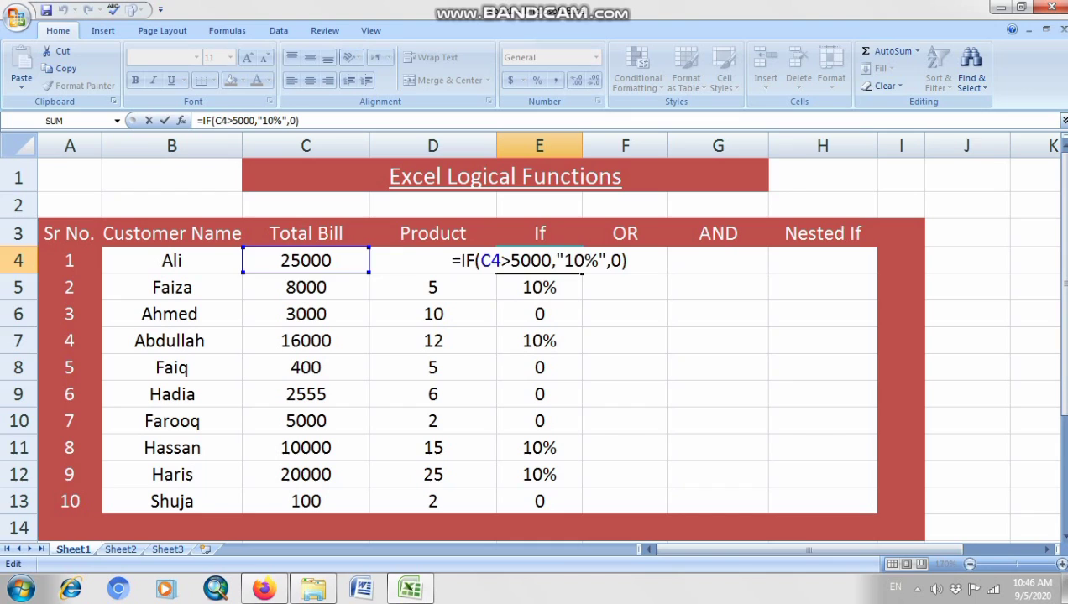
key(Return)
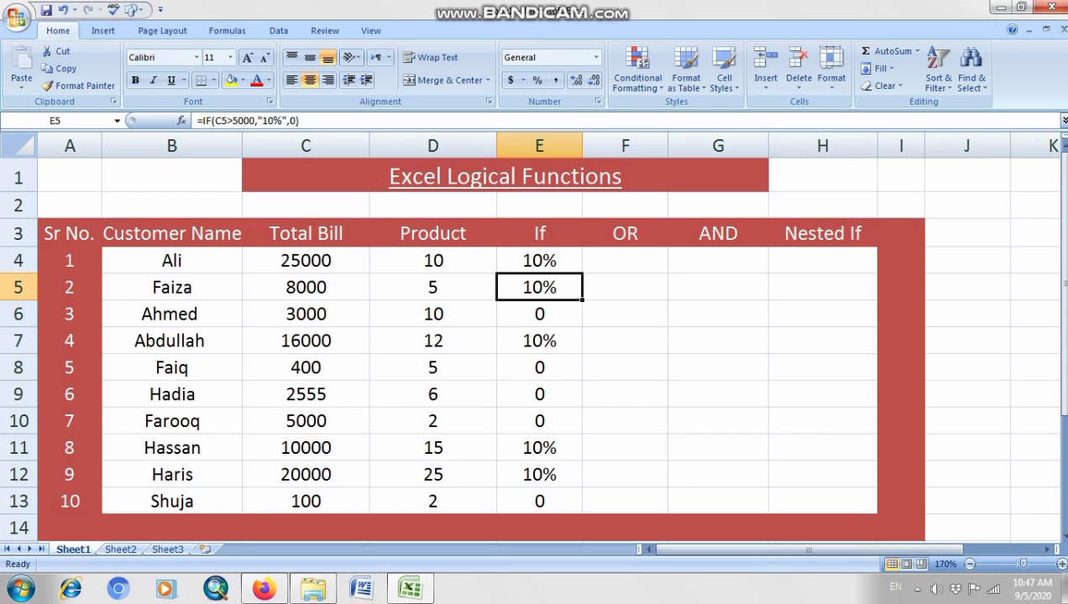
double_click(534, 420)
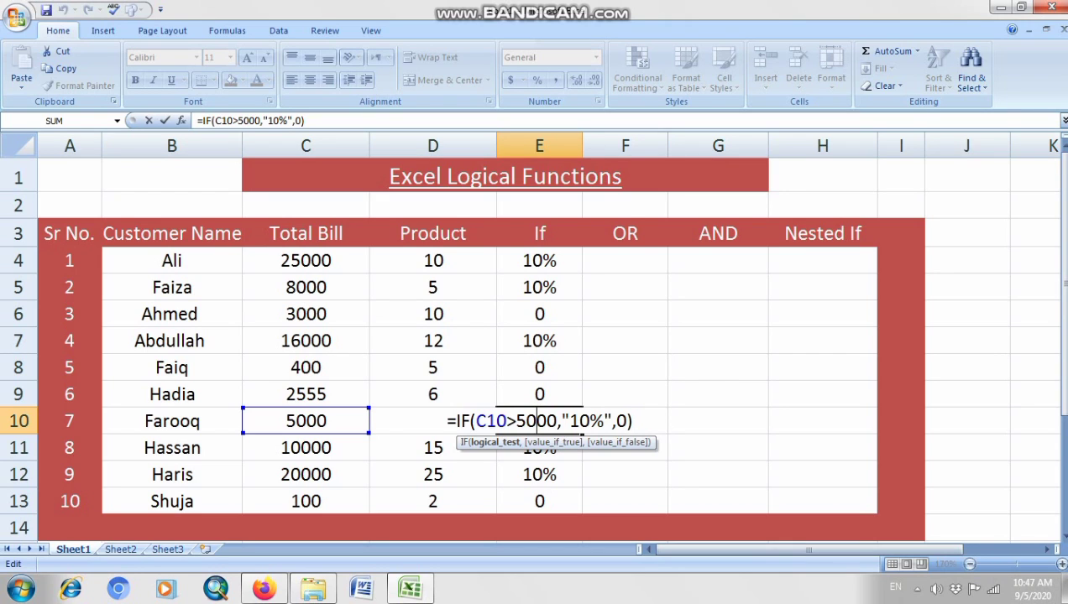
key(Return)
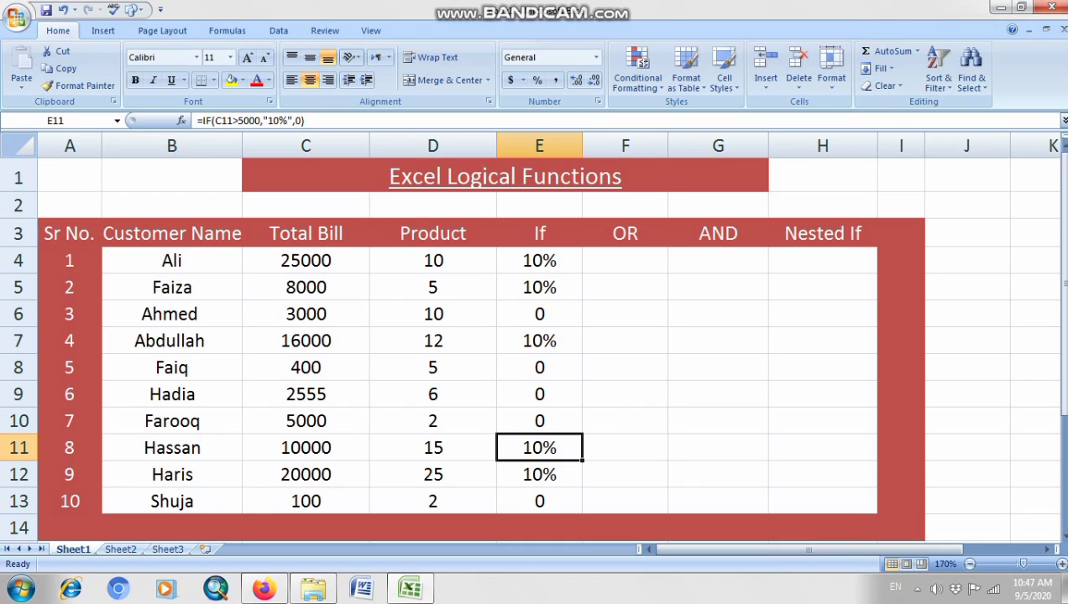
- Begin an IF formula in cell F4 with a nested OR function as its logical test
double_click(625, 261)
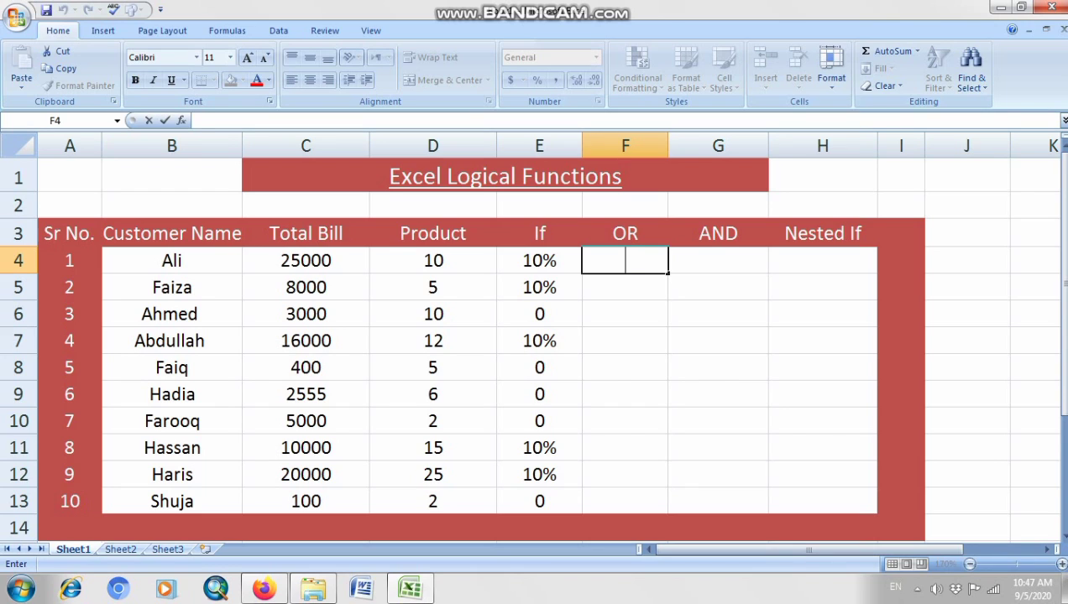
text(==)
key(BackSpace)
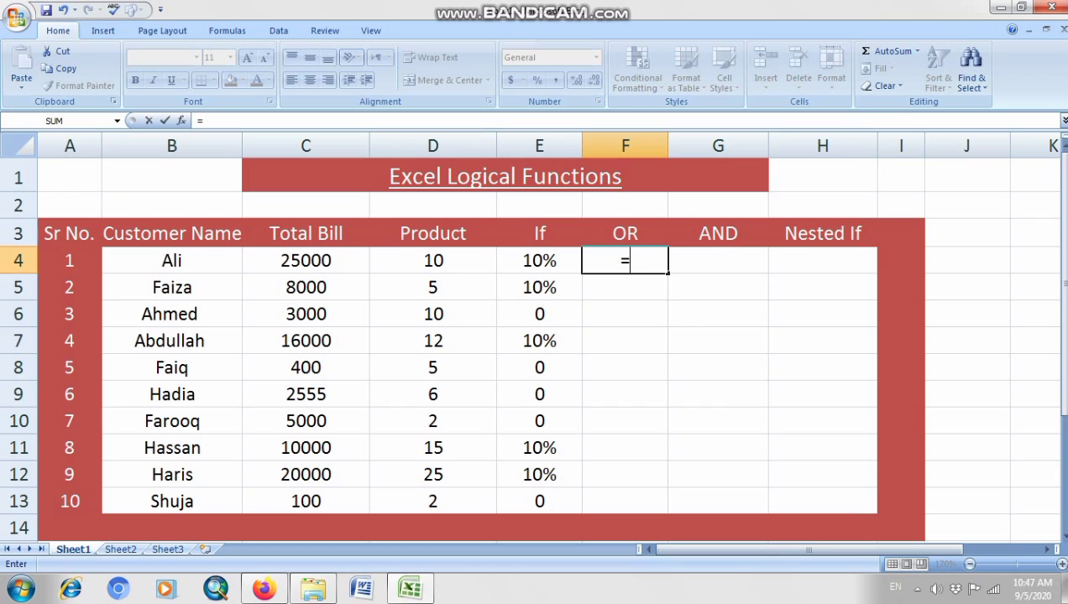
text(if()
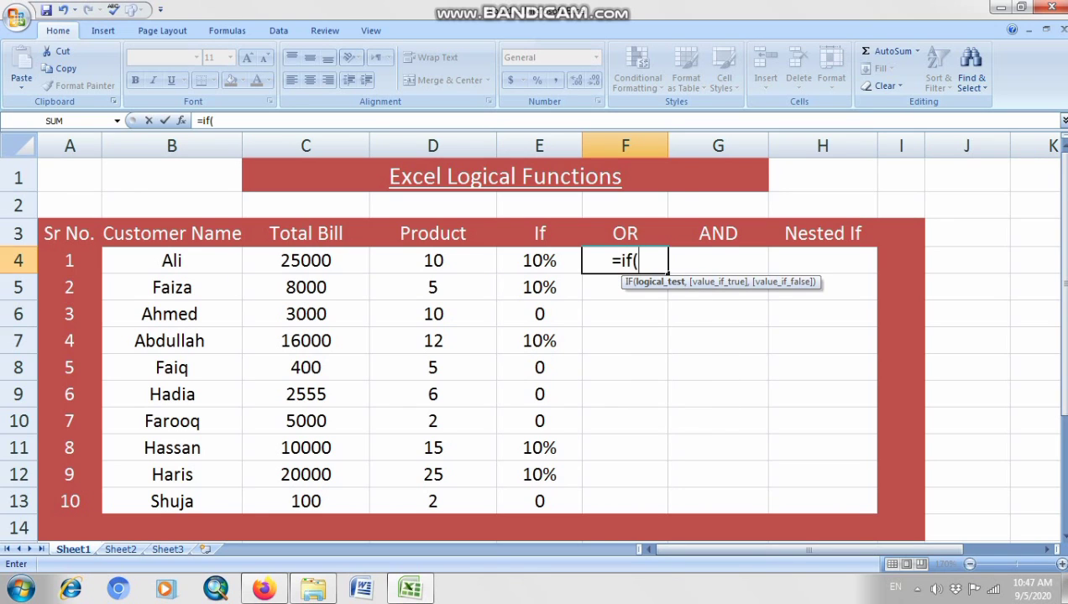
text(O)
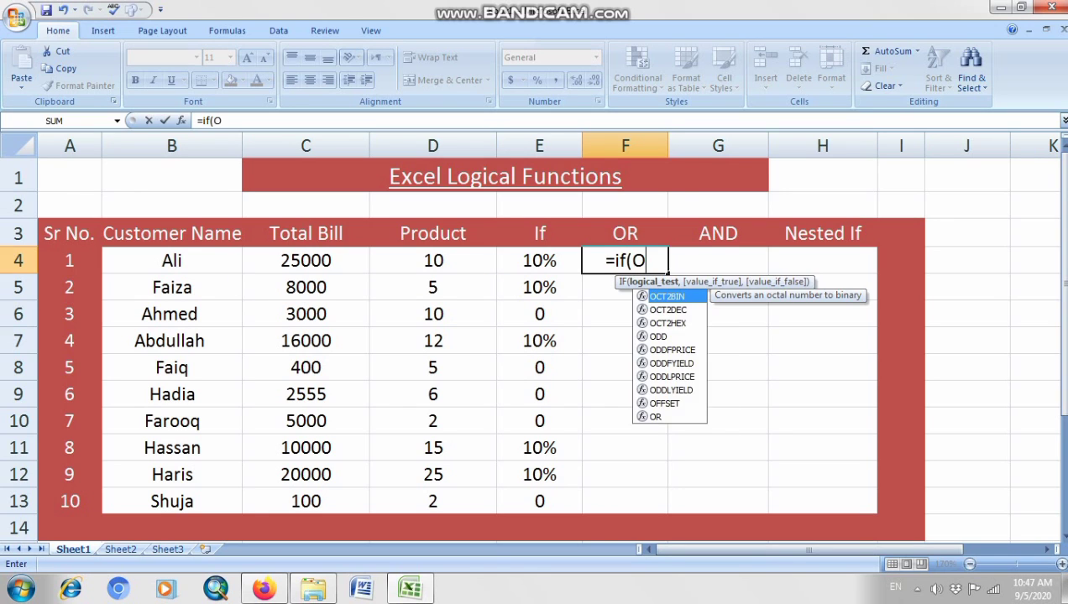
text(R)
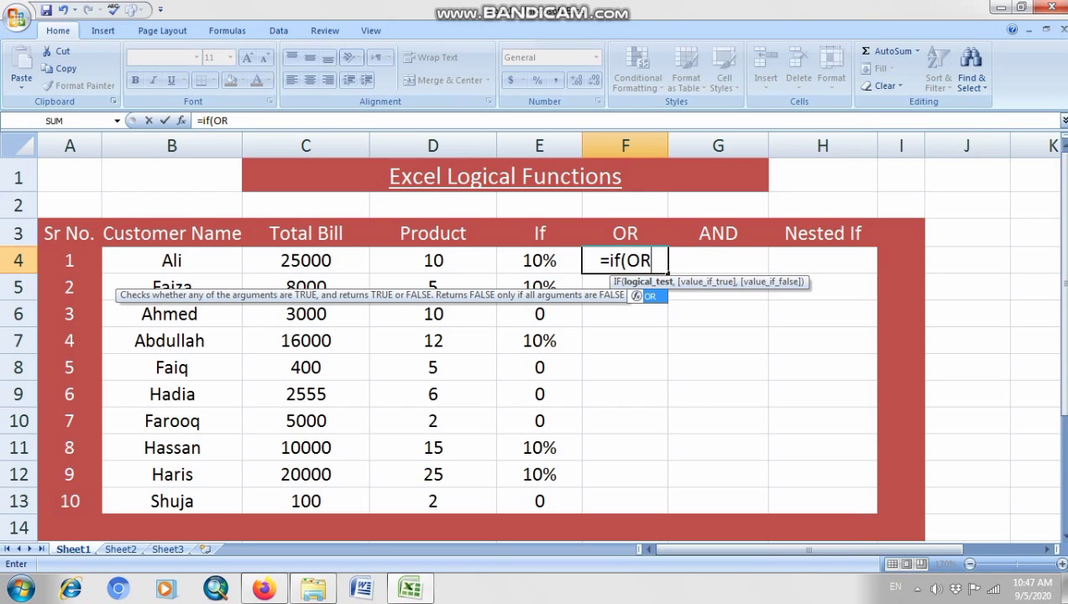
text(()
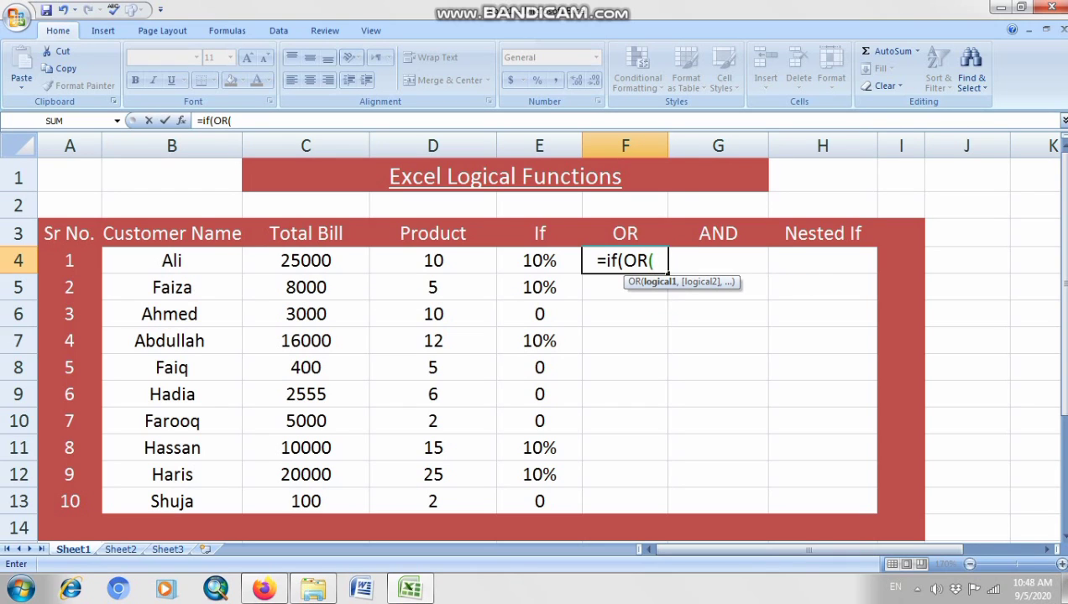
- Add two conditions to the OR function in F4: C4 greater than 10000 and D4 greater than or equal to 5
text(C4)
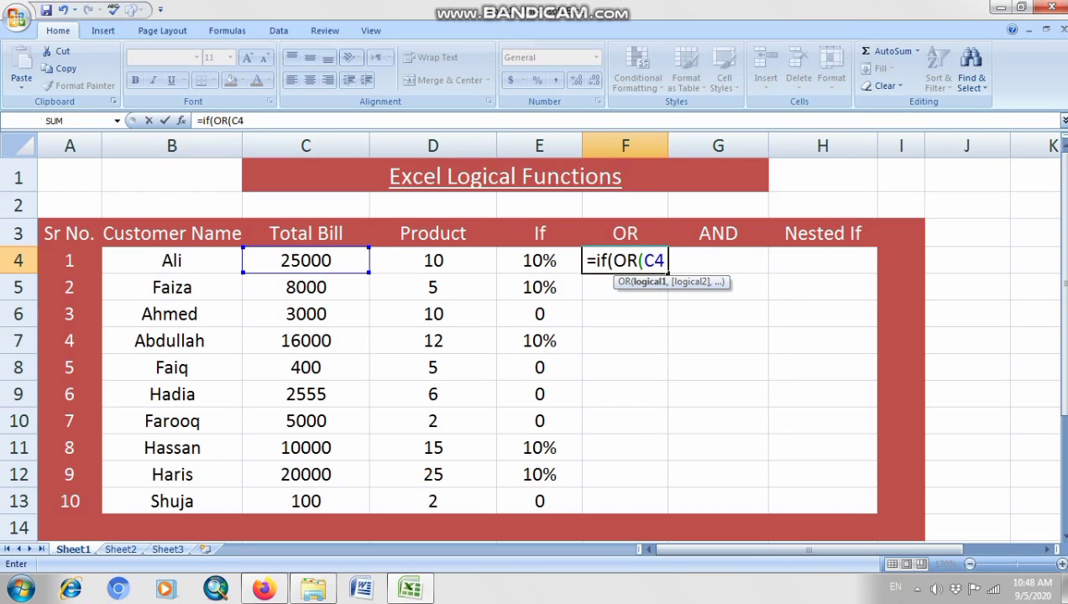
text(>10000)
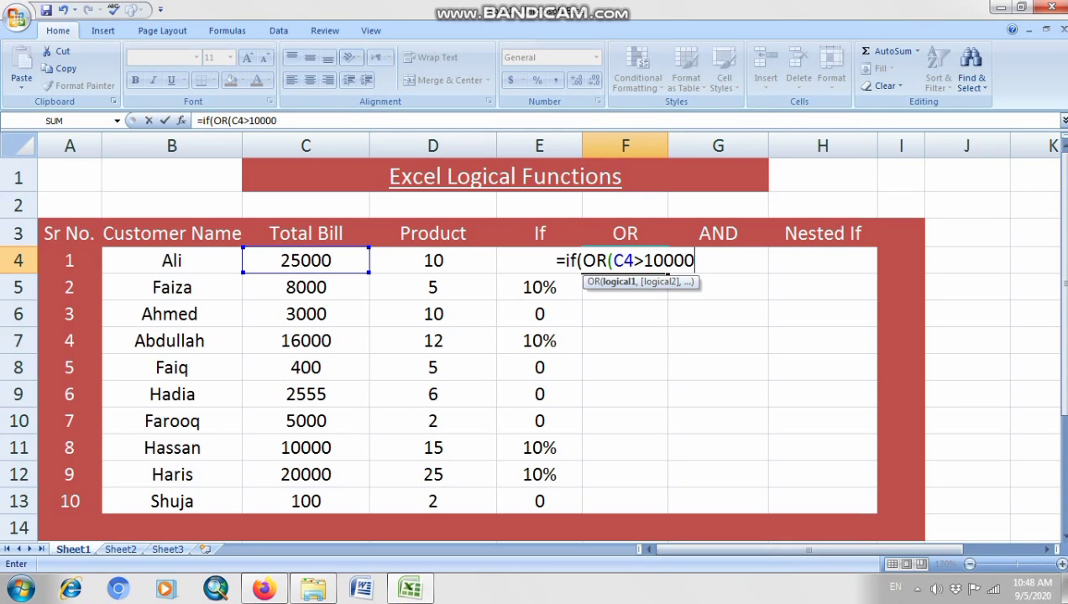
text(,)
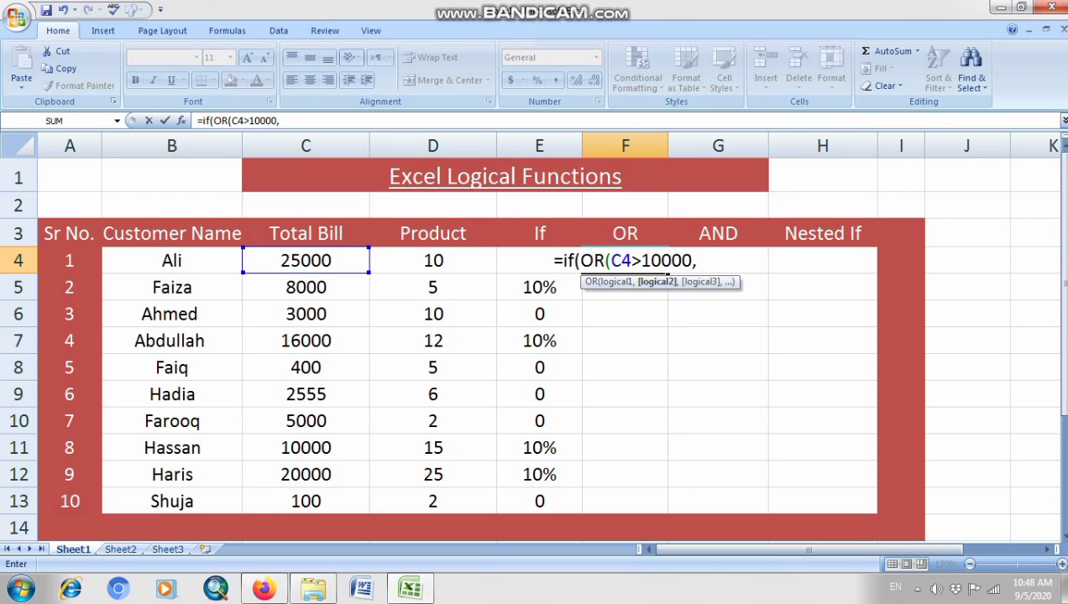
text(D4)
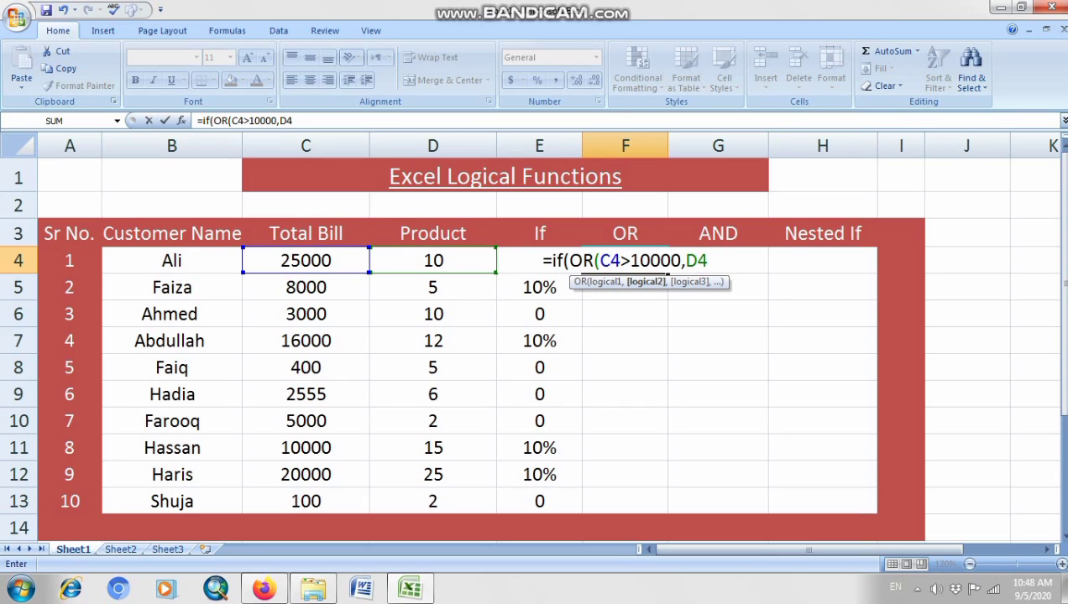
text(>=)
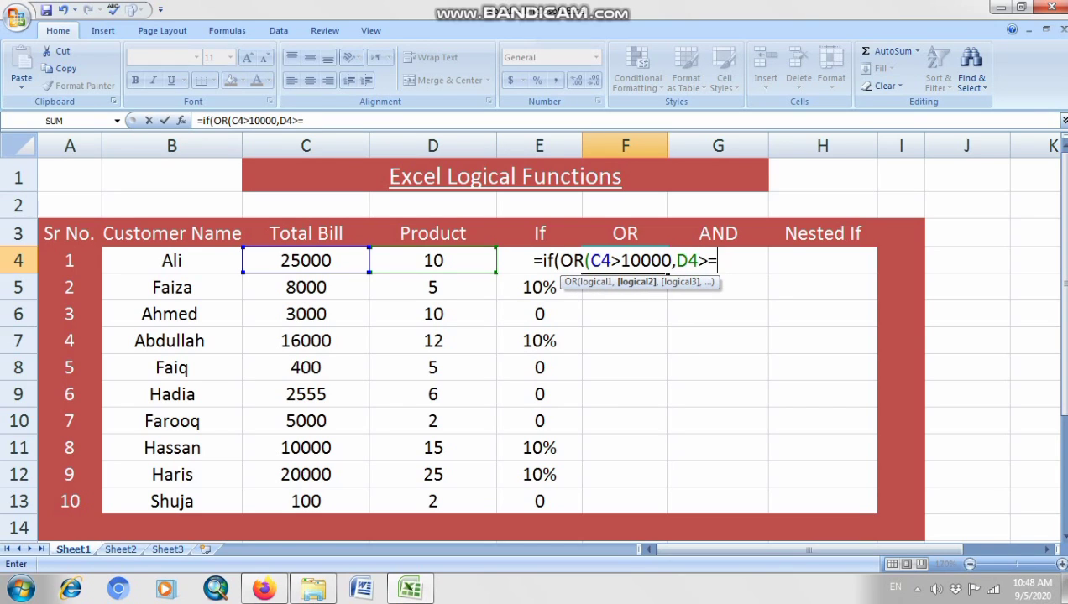
text(5)
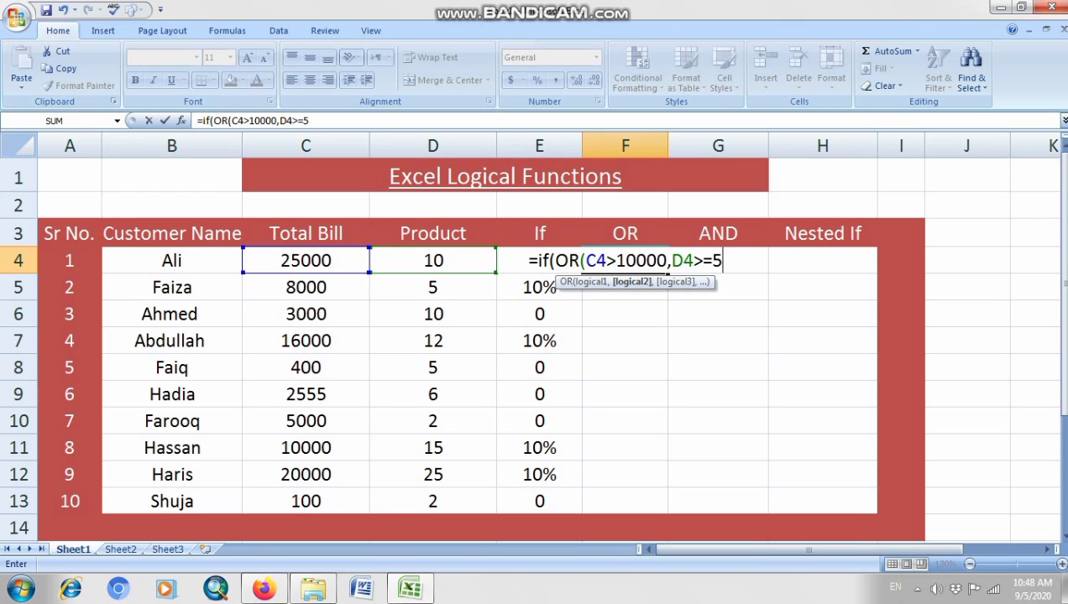
- Close the OR test in F4 and complete the formula to return the text "20%" when true and 0 when false
text(),"")
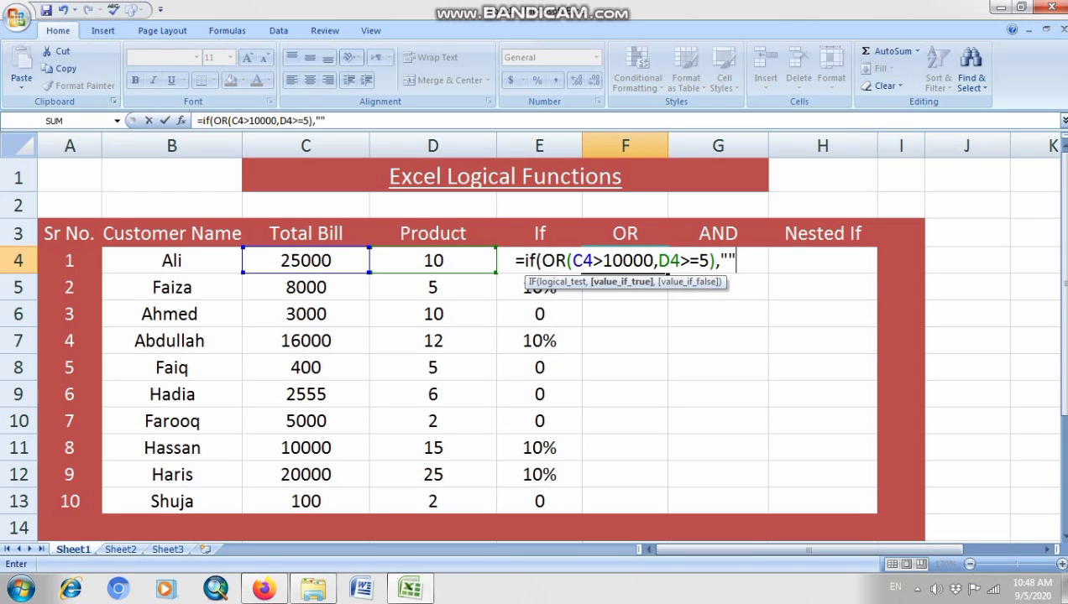
key(F2)
key(Left)
text(20)
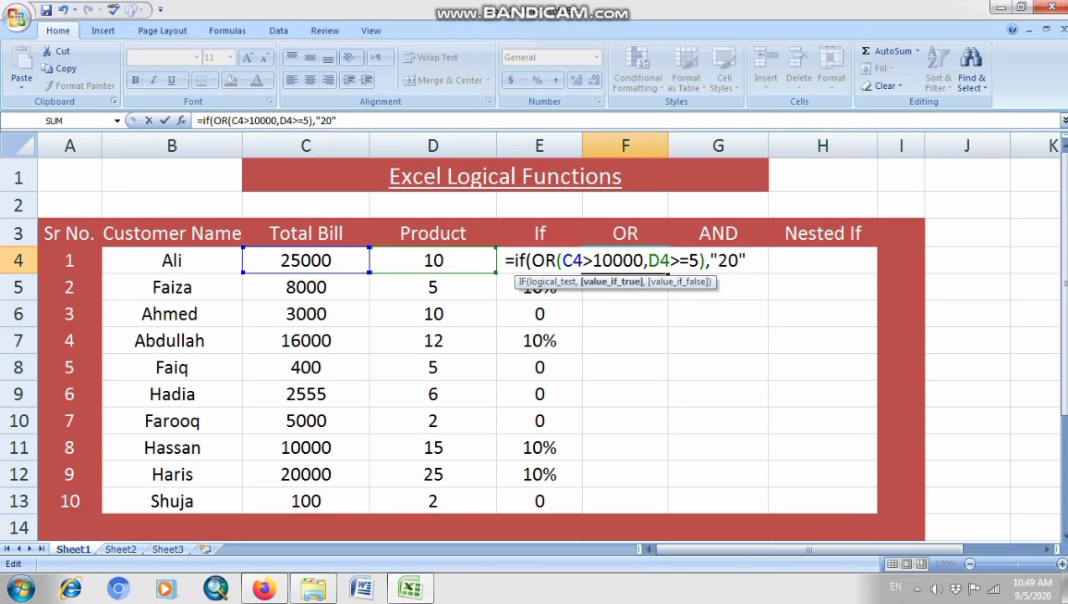
text(%?)
key(BackSpace)
key(Right)
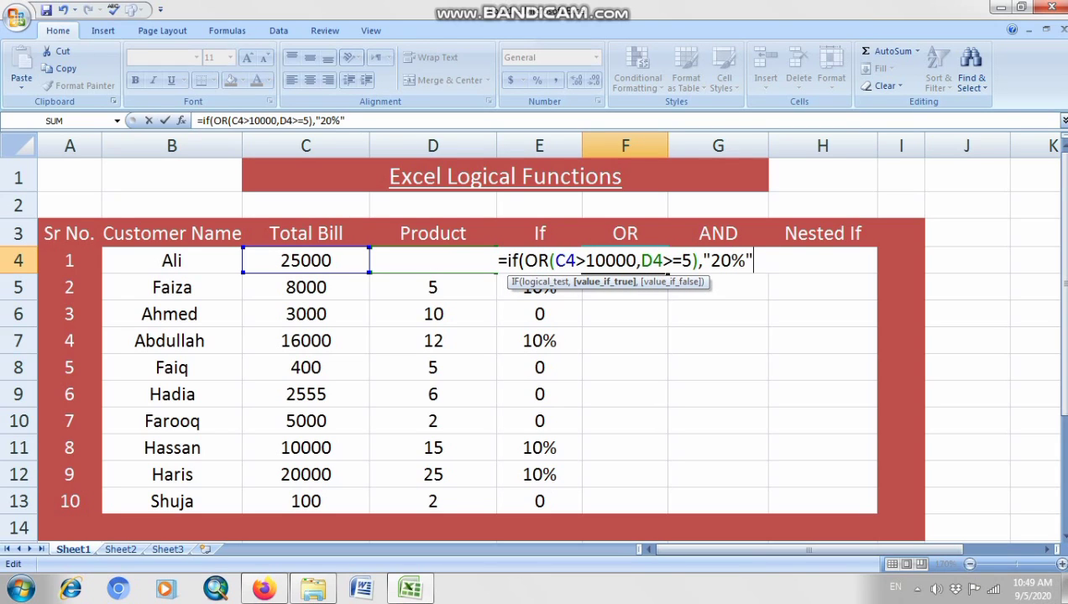
text(,)
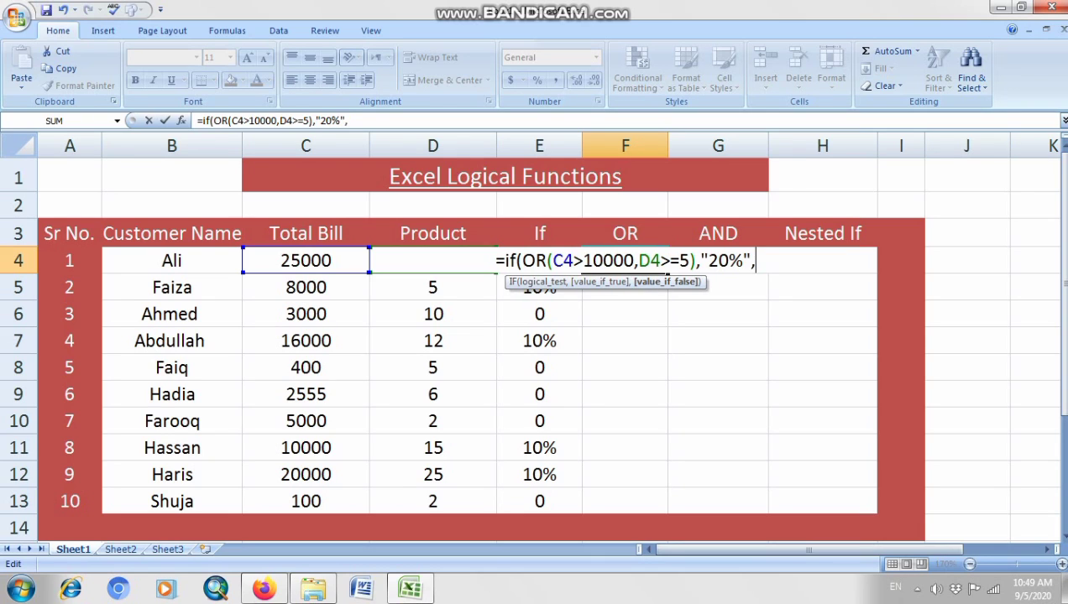
text(0)
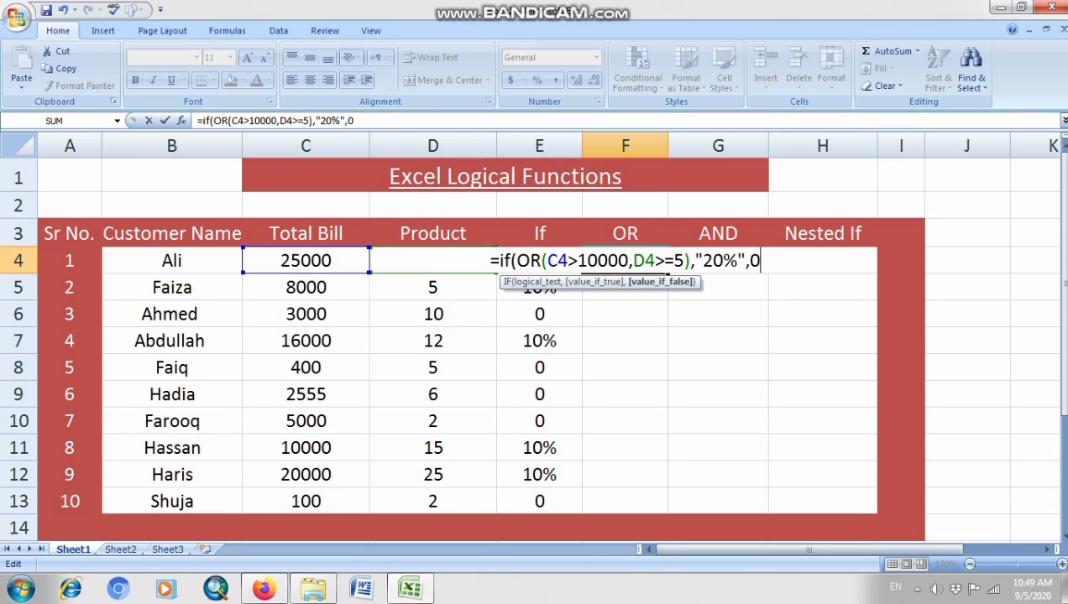
text())
key(Return)
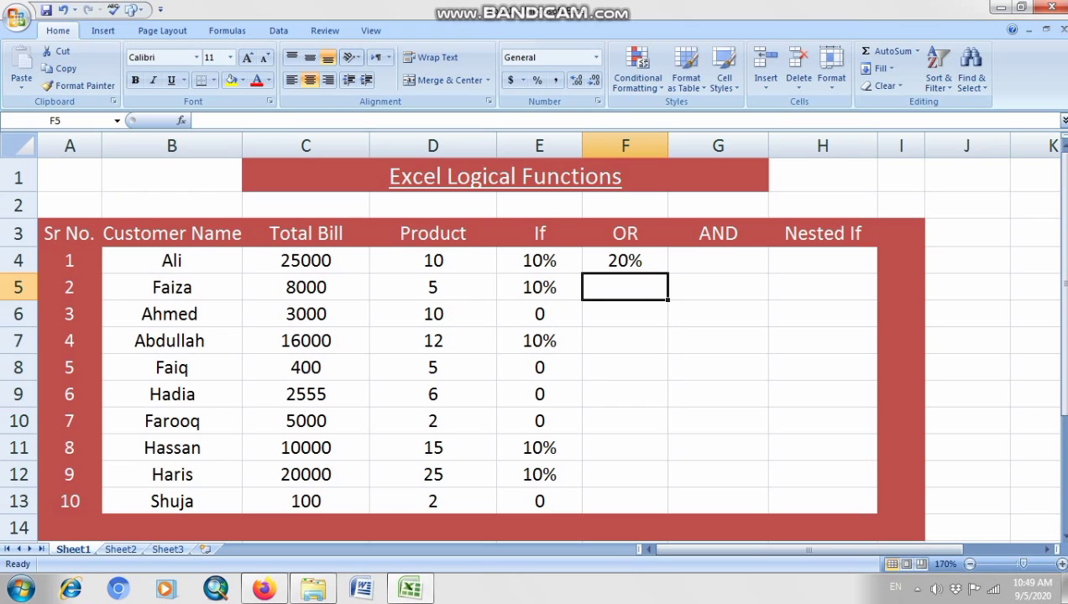
double_click(631, 261)
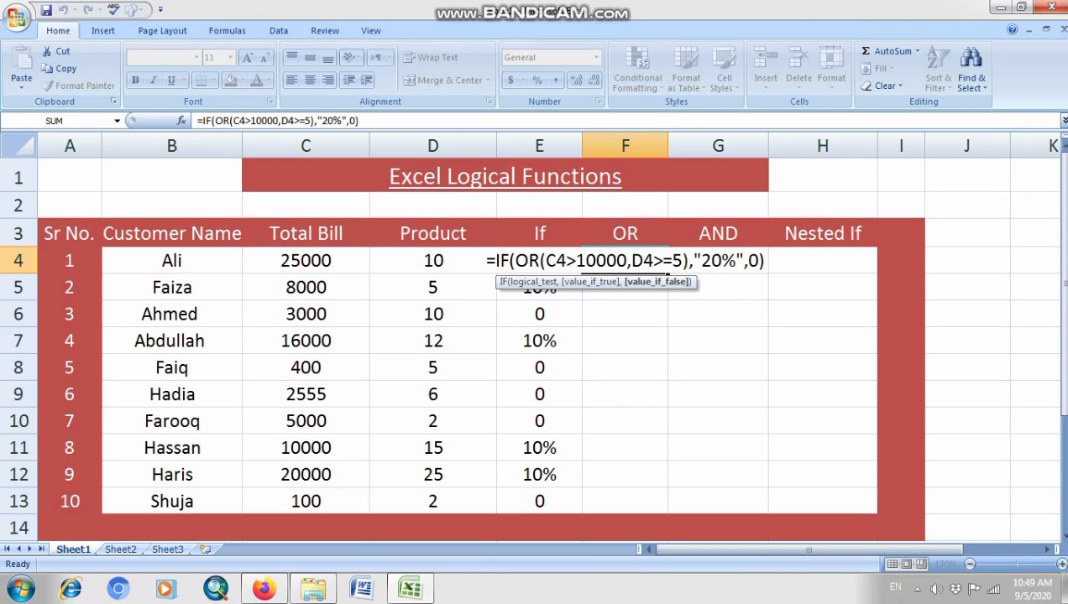
key(Return)
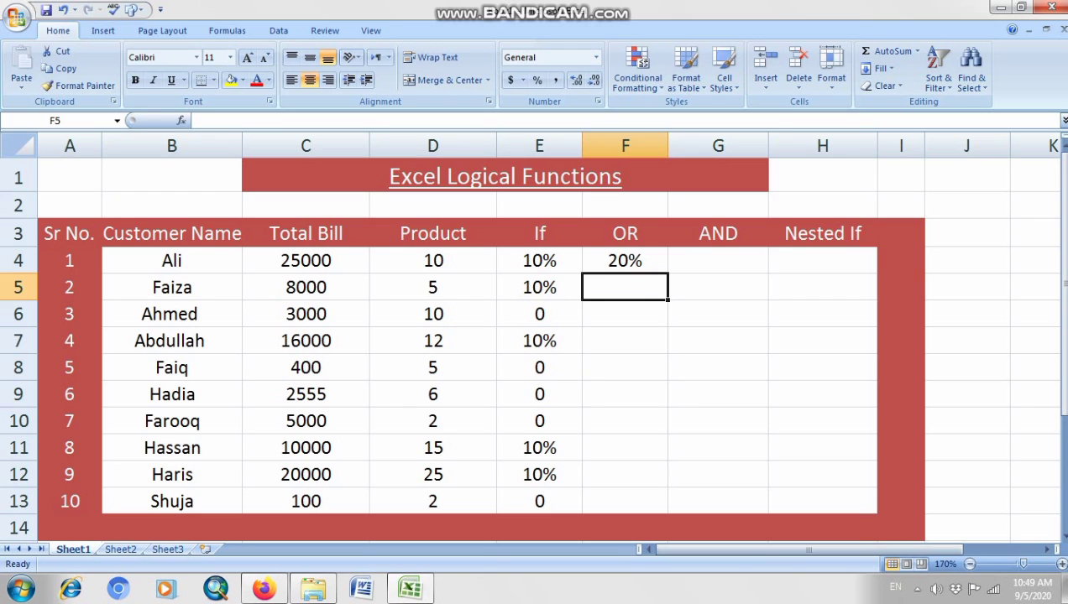
- Fill the OR discount formula from F4 down through F13
click(625, 261)
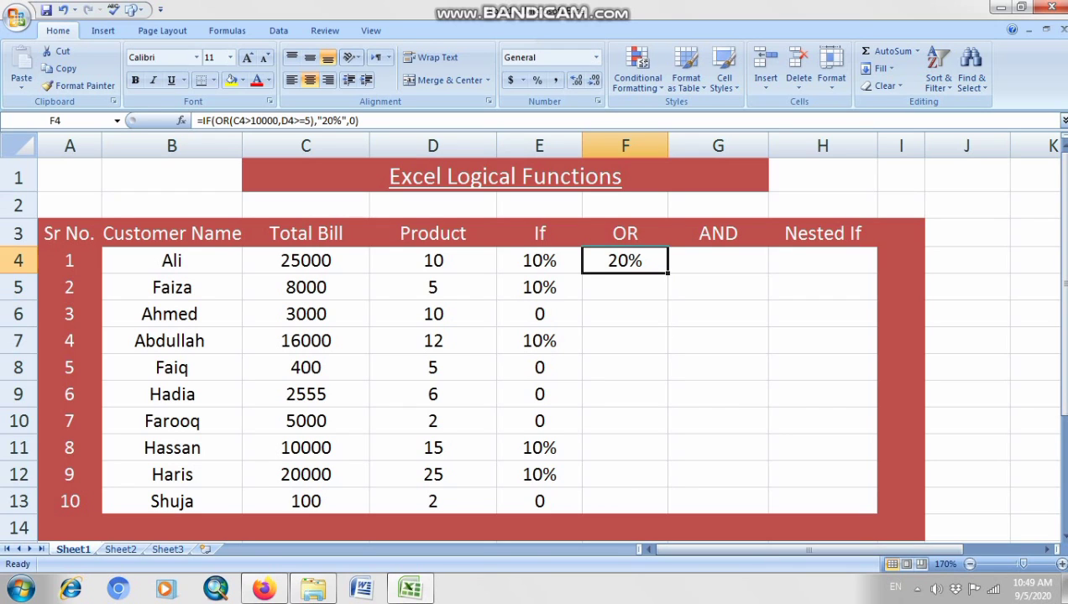
drag(669, 274, 668, 511)
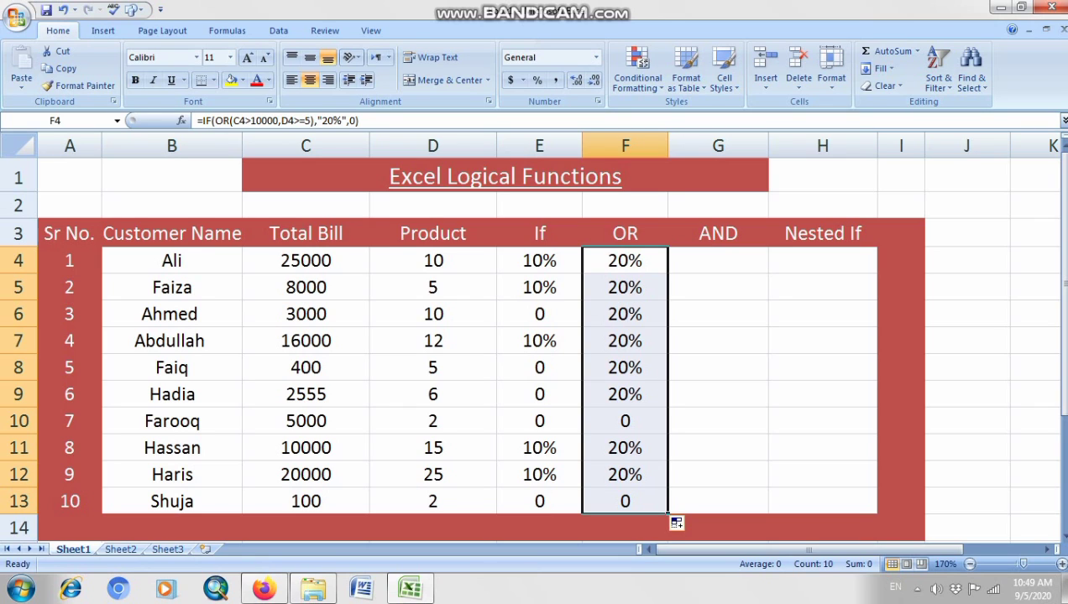
- Set the total bill in C10 to 6000 and inspect the OR formula in F10 without changing it
double_click(295, 420)
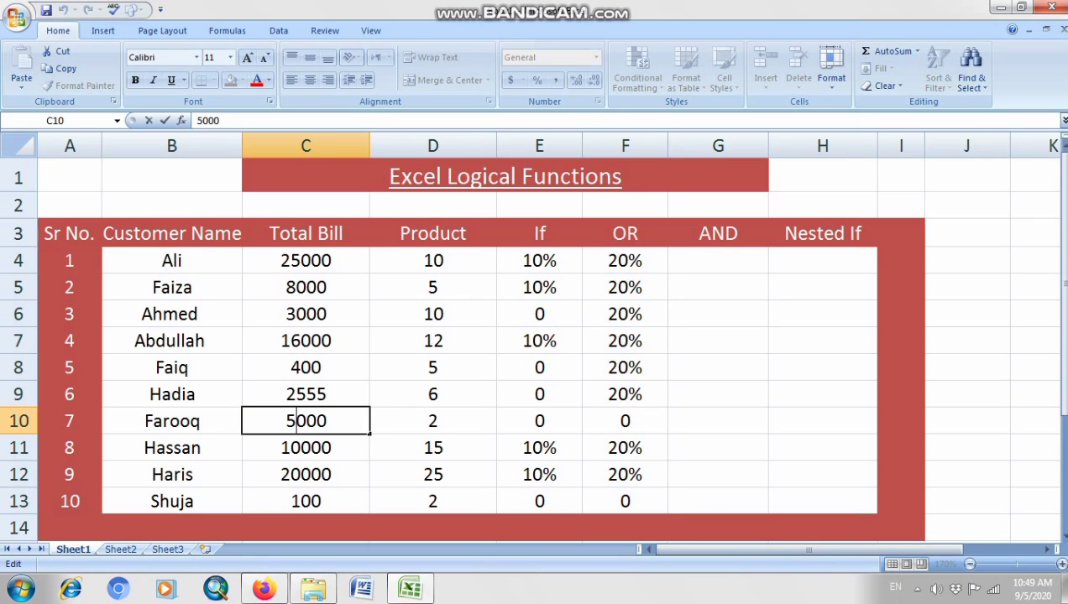
key(BackSpace)
text(6)
click(823, 448)
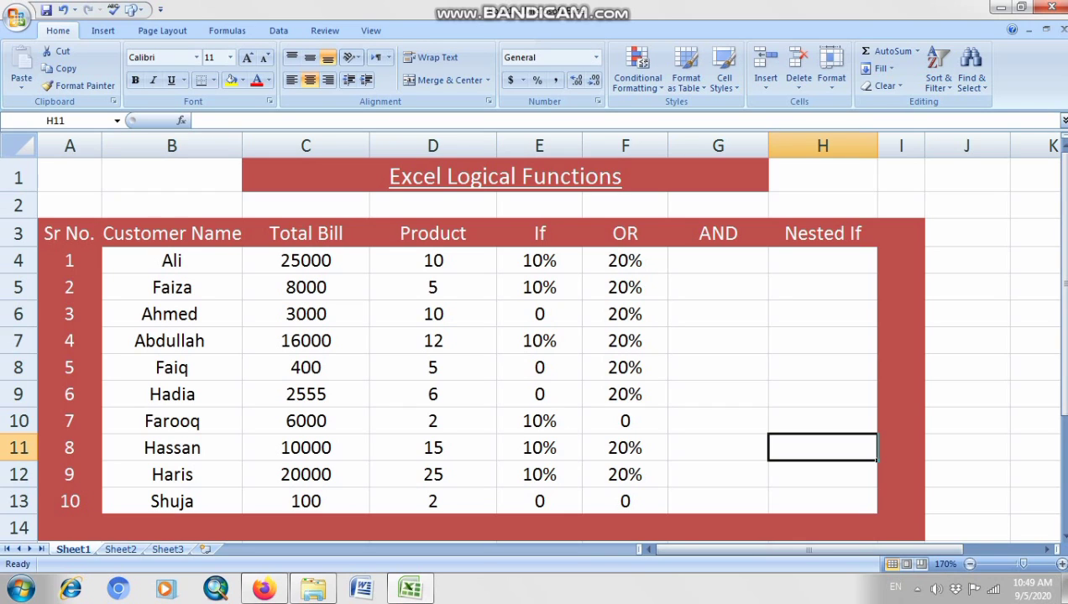
double_click(643, 421)
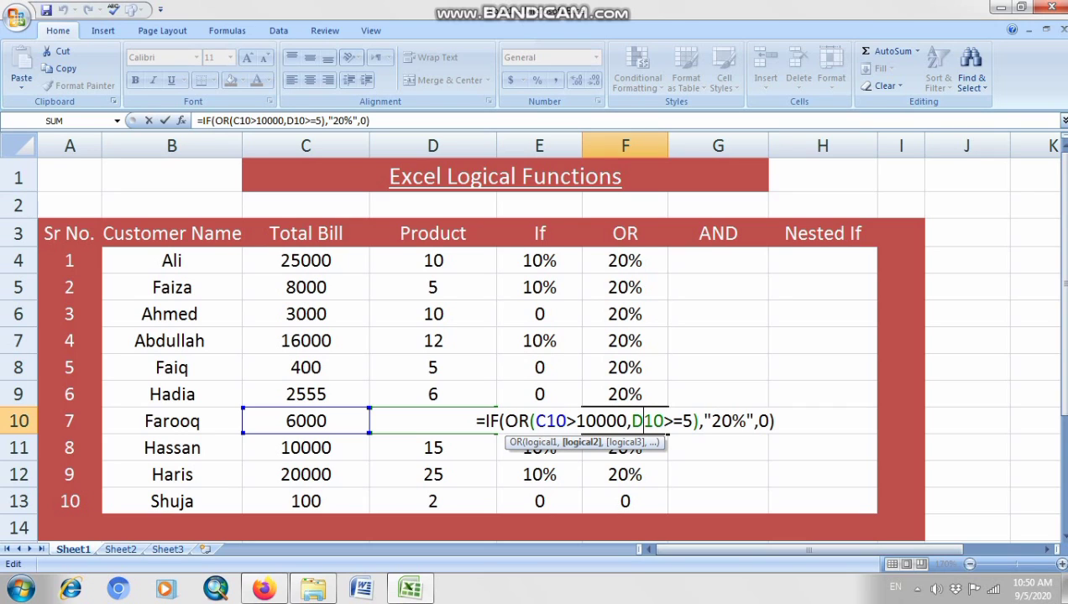
key(Return)
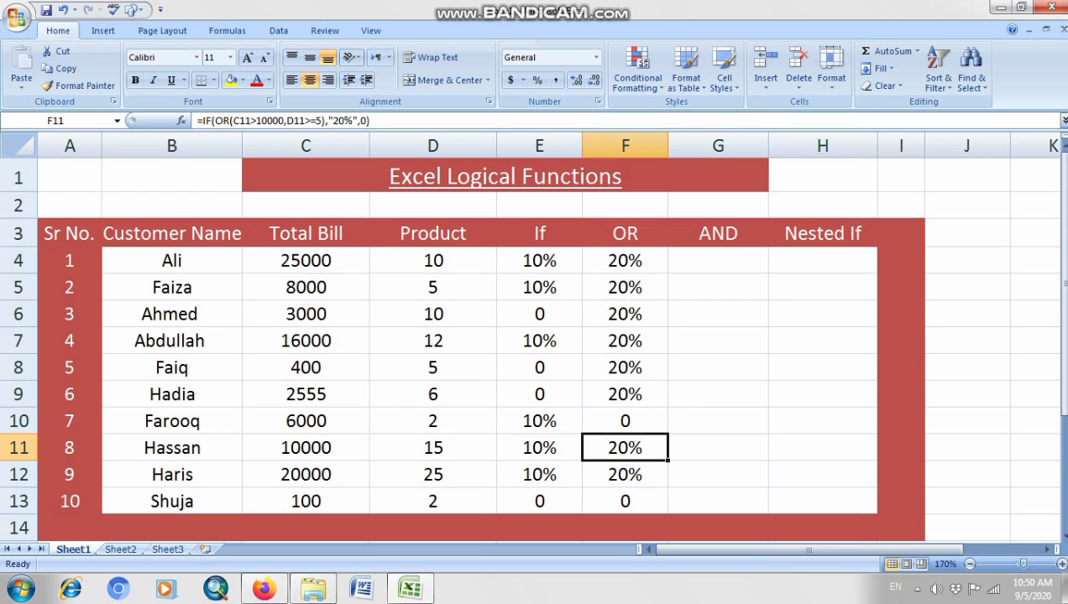
- Set the total bill in C10 to 12000 to test the OR condition for that row
double_click(300, 448)
click(300, 422)
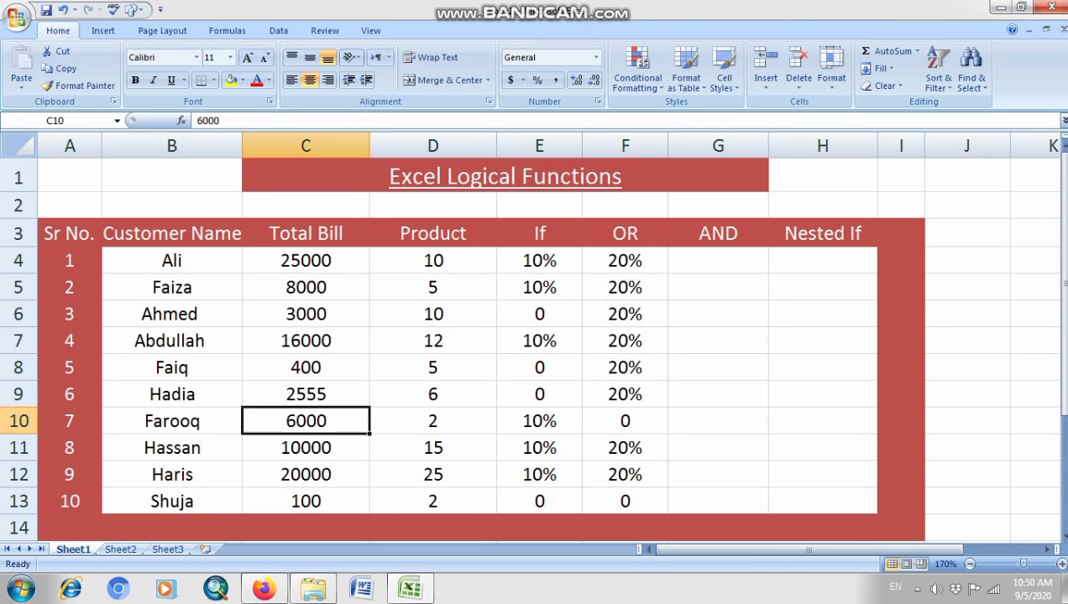
double_click(298, 421)
key(BackSpace)
text(1)
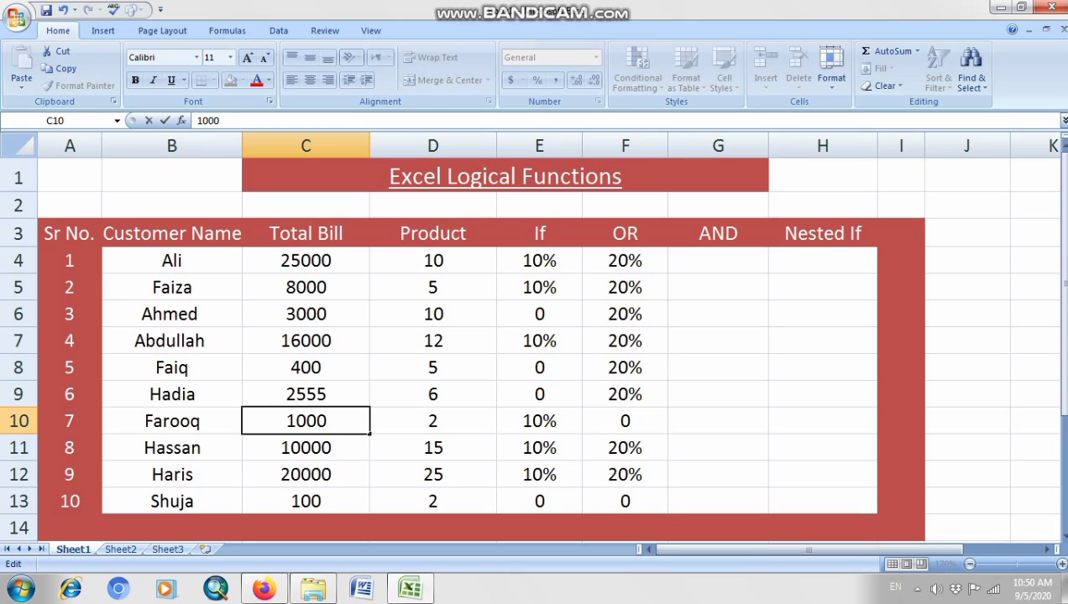
text(2)
key(Return)
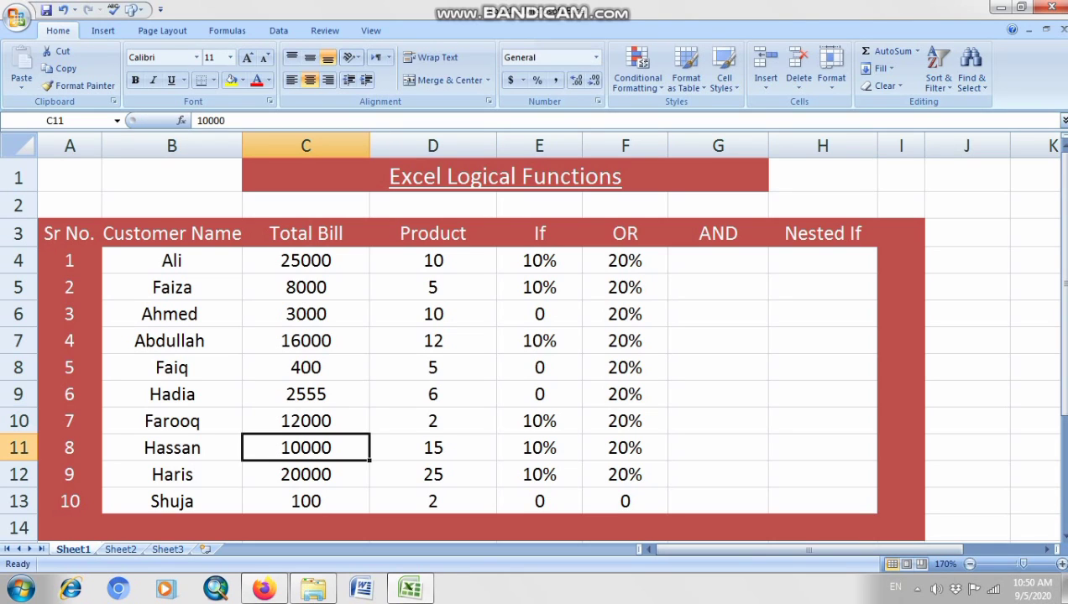
double_click(435, 421)
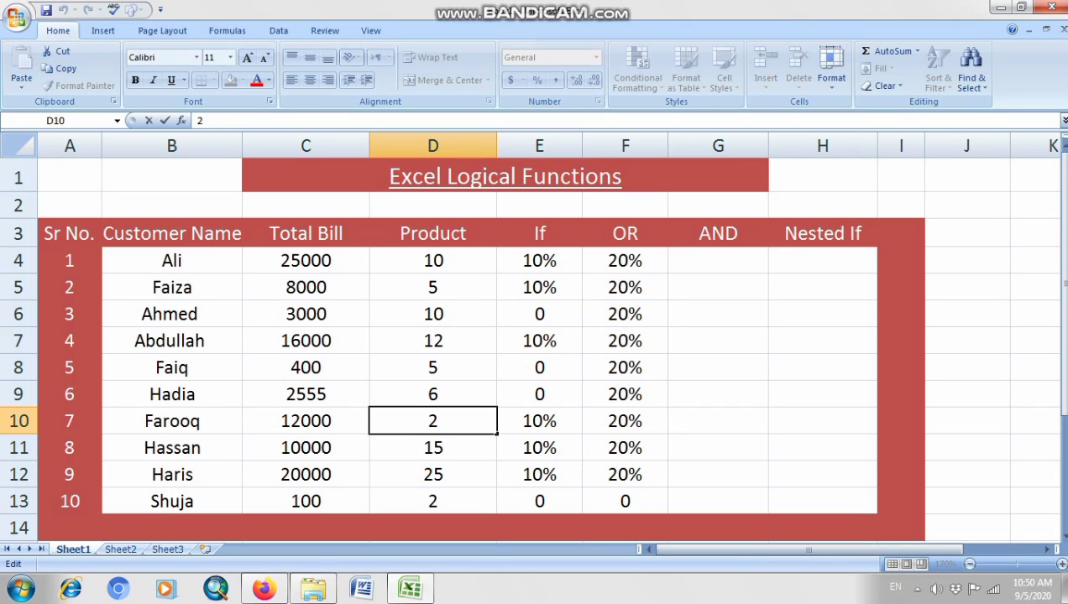
mouse_move(313, 589)
key(Escape)
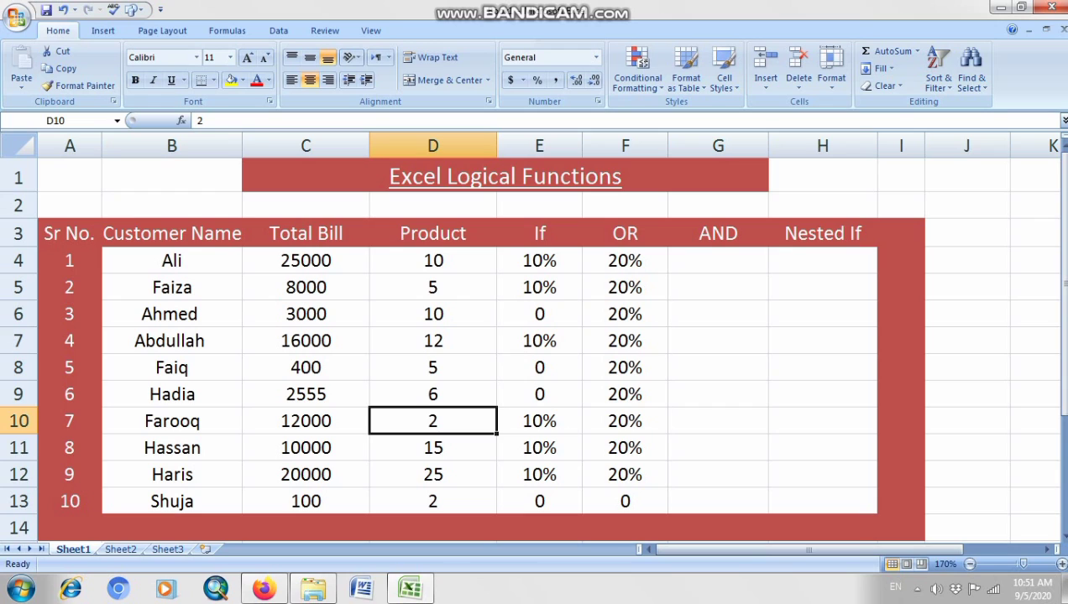
- Begin an IF formula in cell G4 with a nested AND function as its logical test
double_click(717, 260)
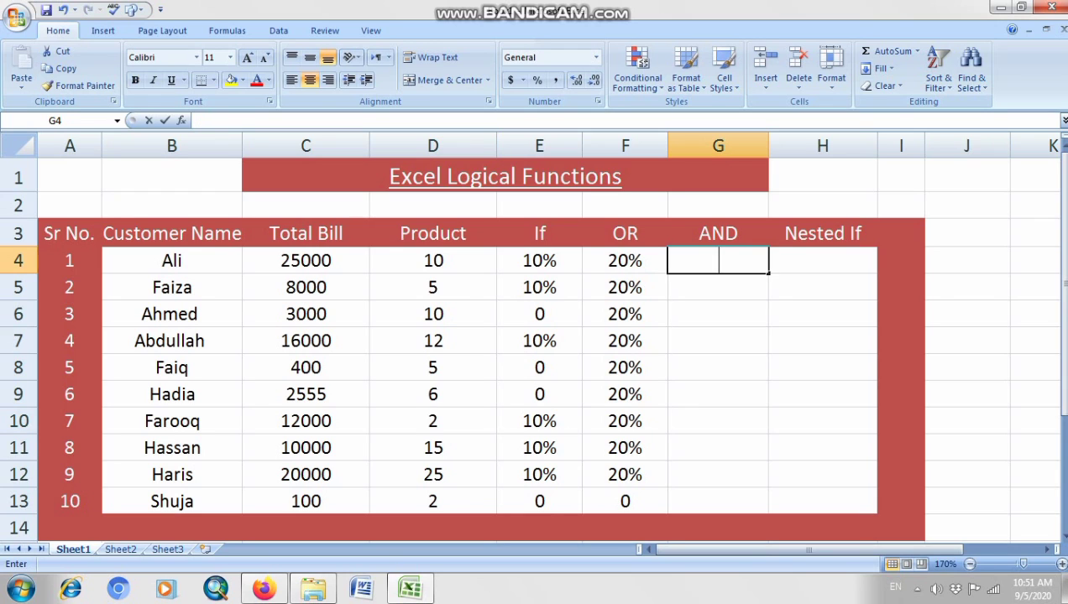
text(=)
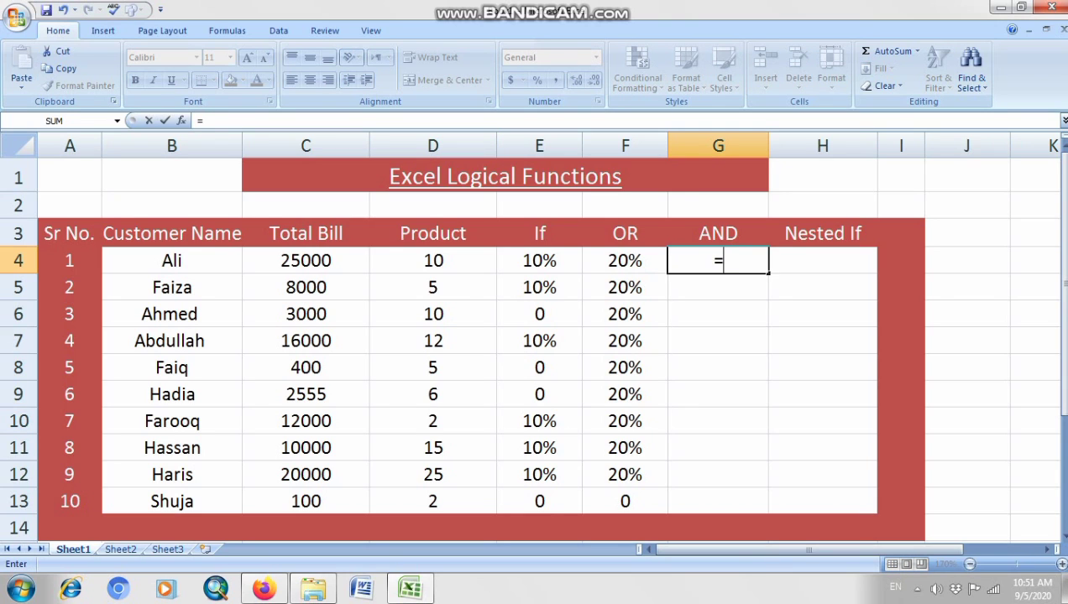
text(IF)
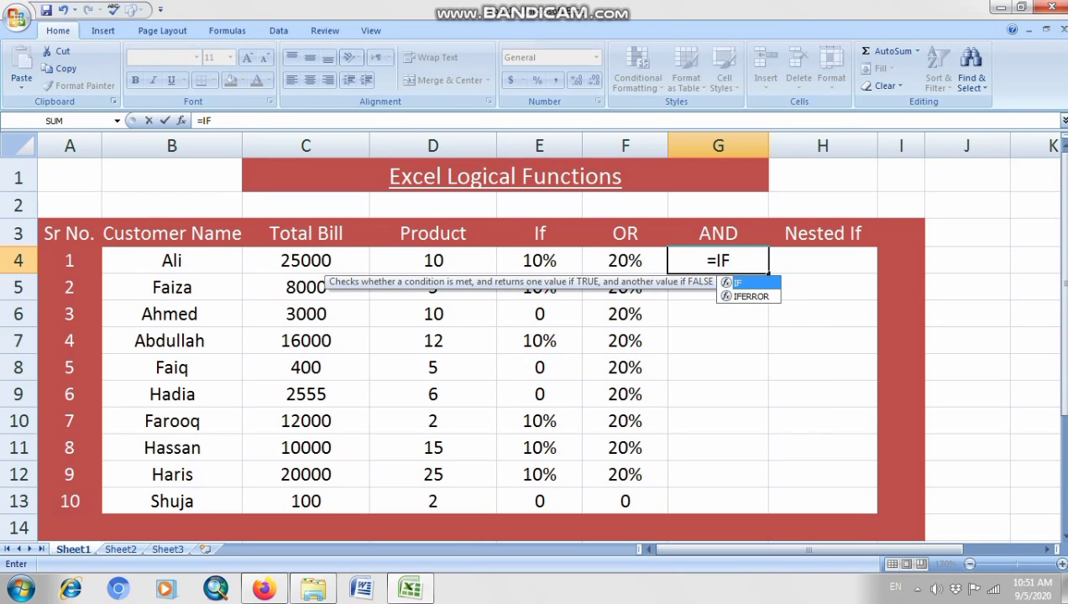
key(BackSpace)
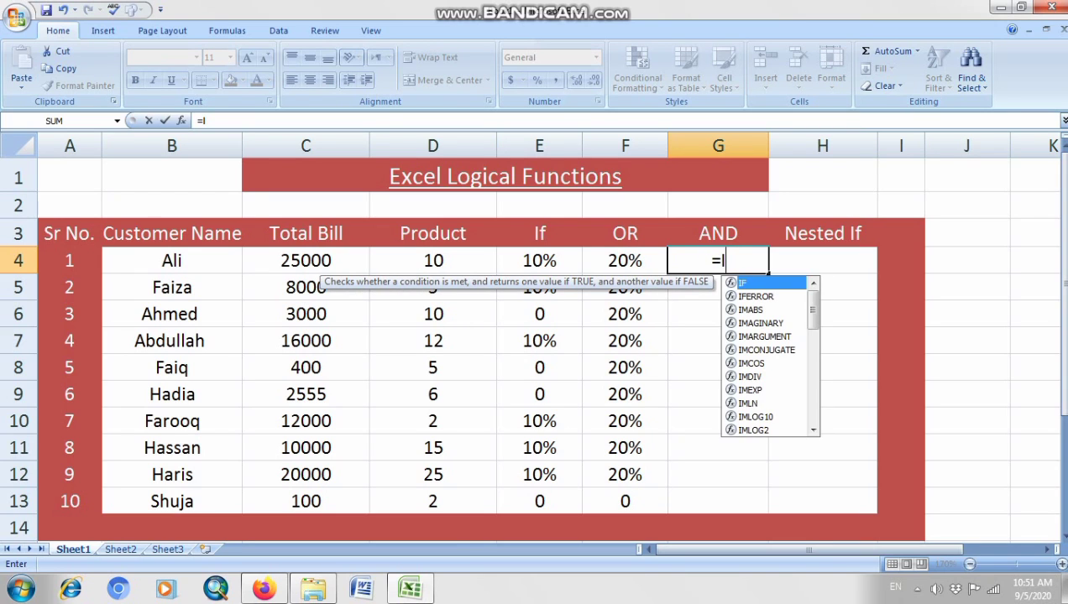
text(f()
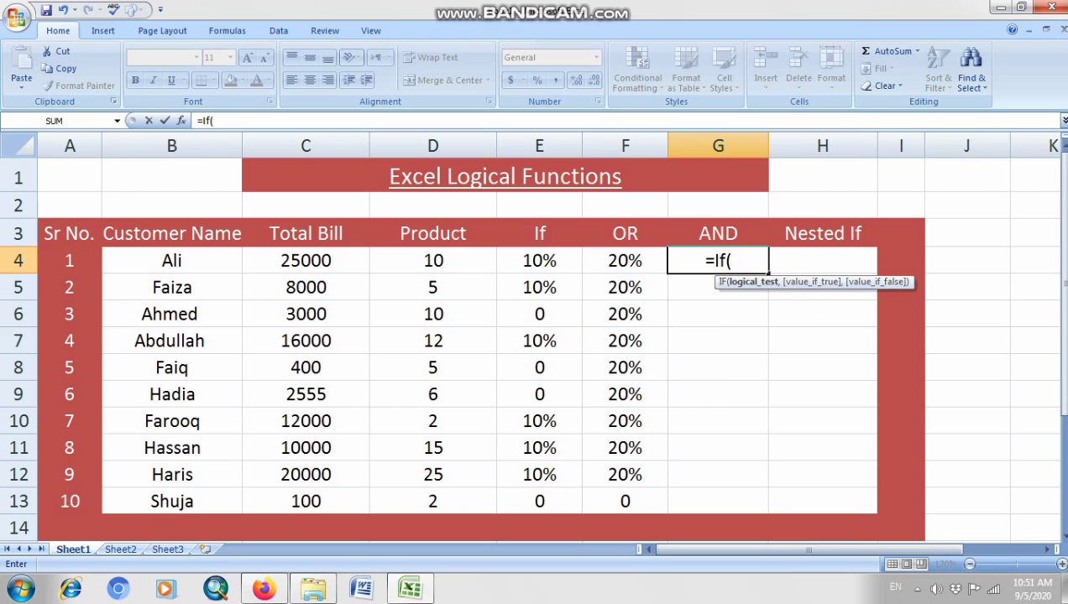
text(AND)
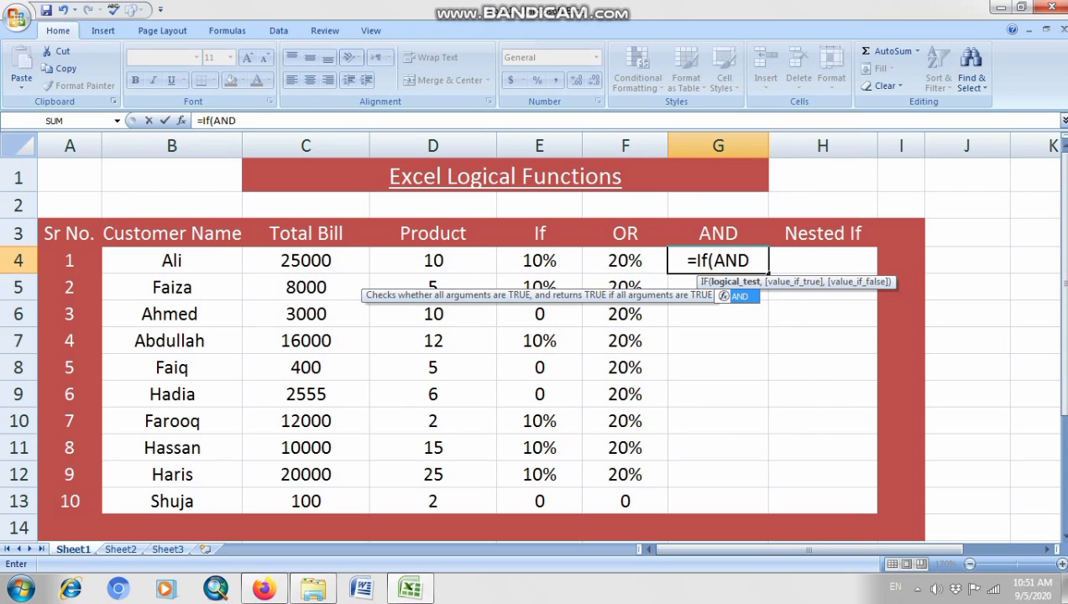
text(()
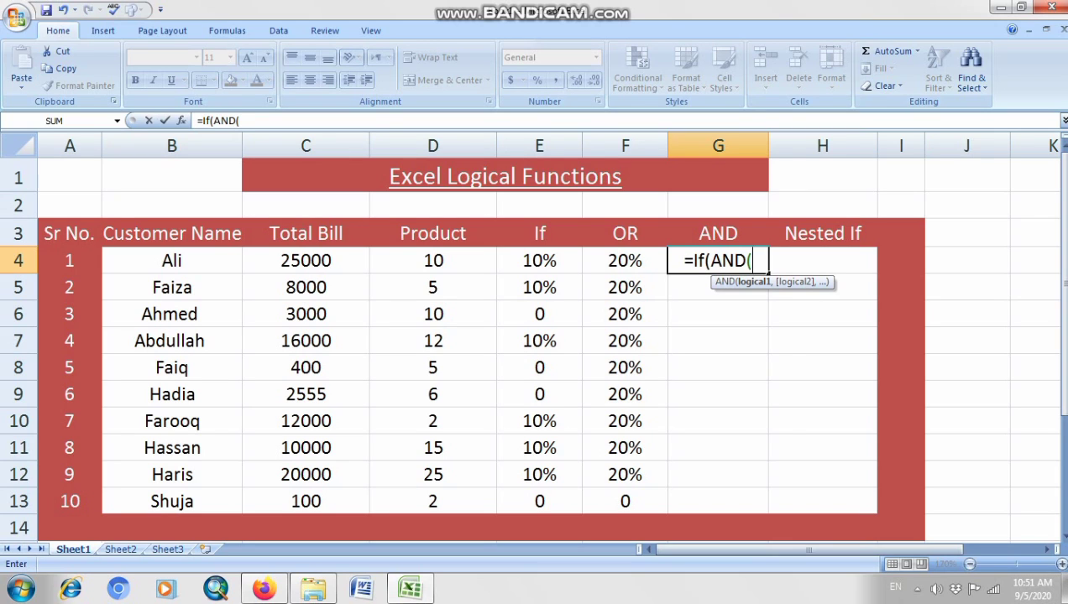
- Add two conditions to the AND function in G4: C4 greater than 20000 and D4 greater than or equal to 10
text(C4)
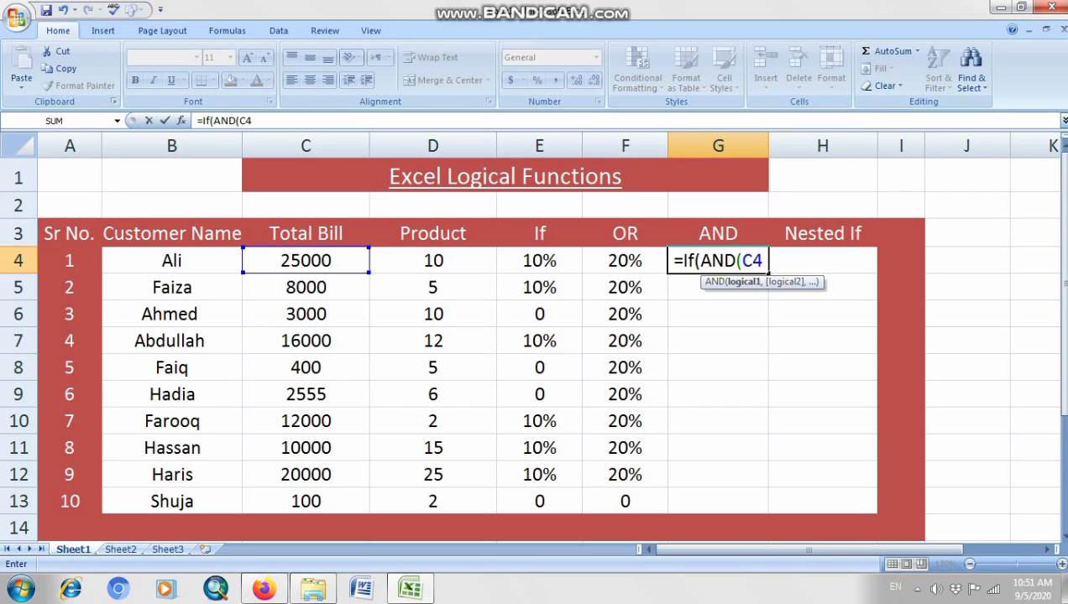
text(>)
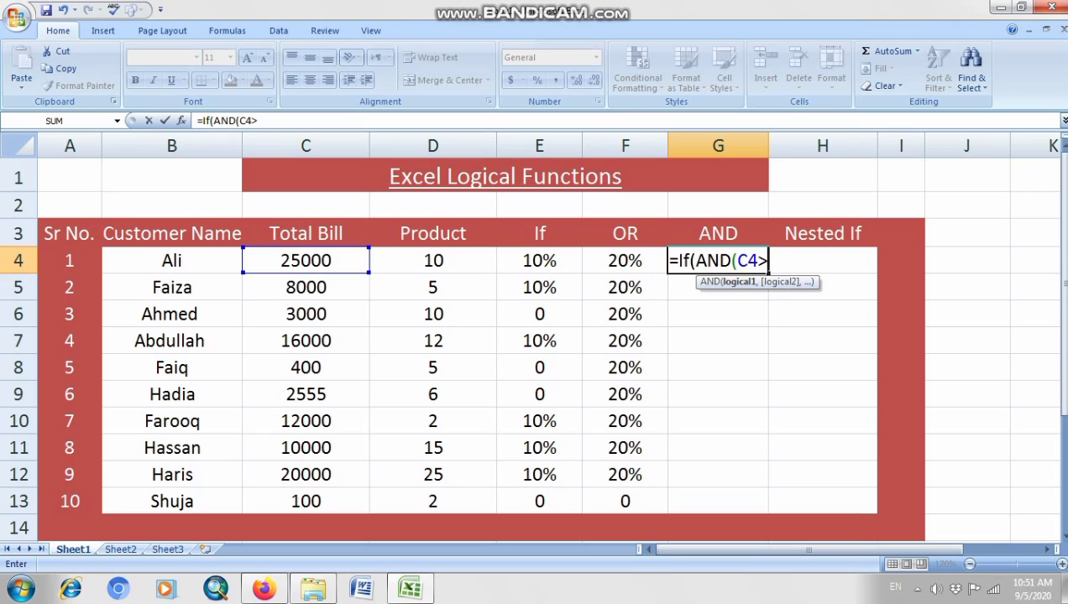
text(20000)
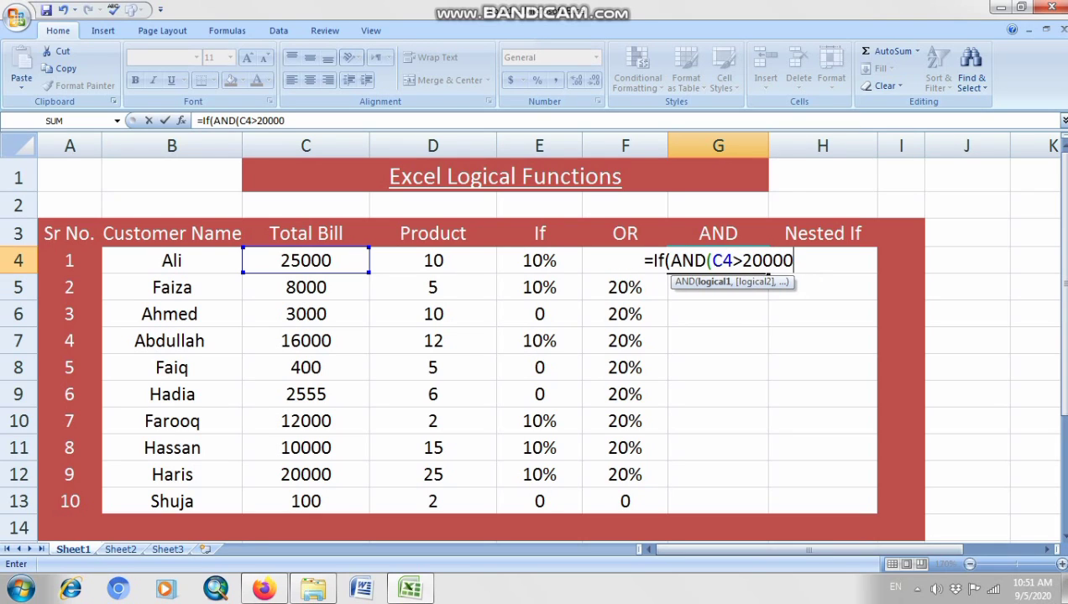
text(,)
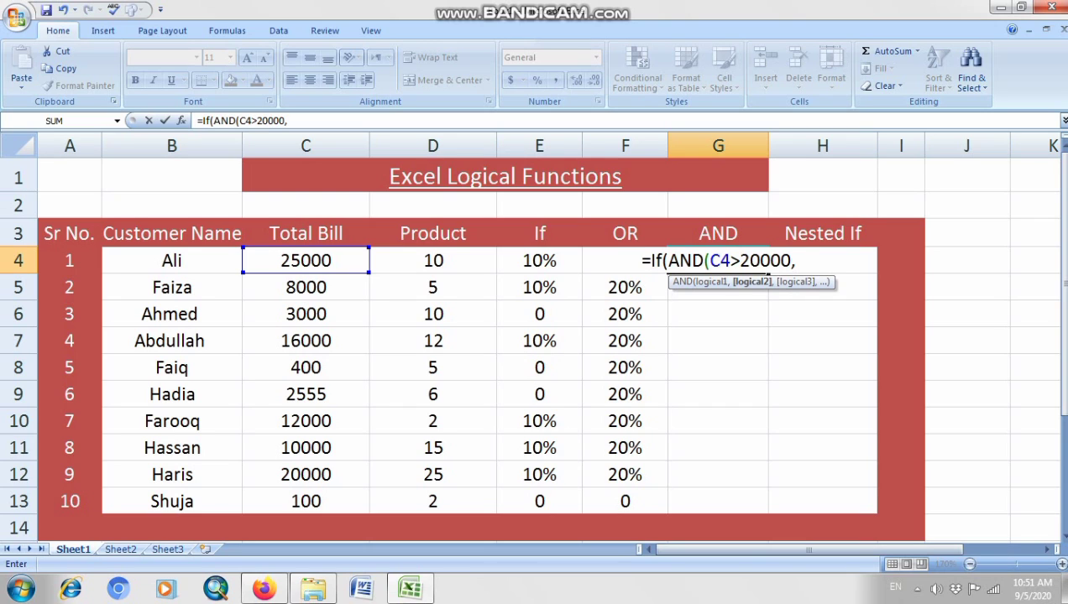
text(D4)
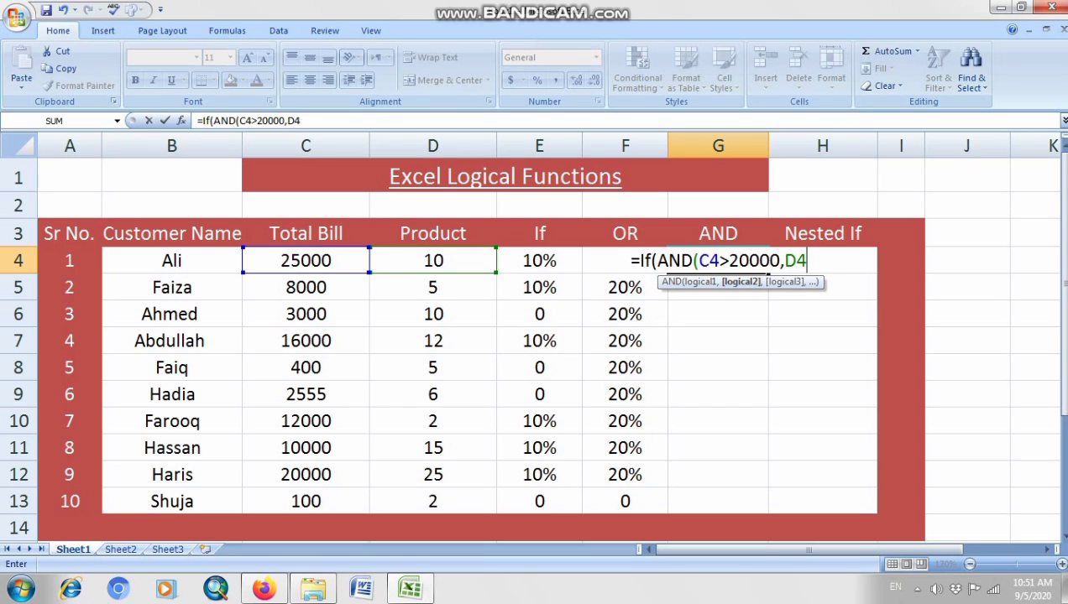
text(>=)
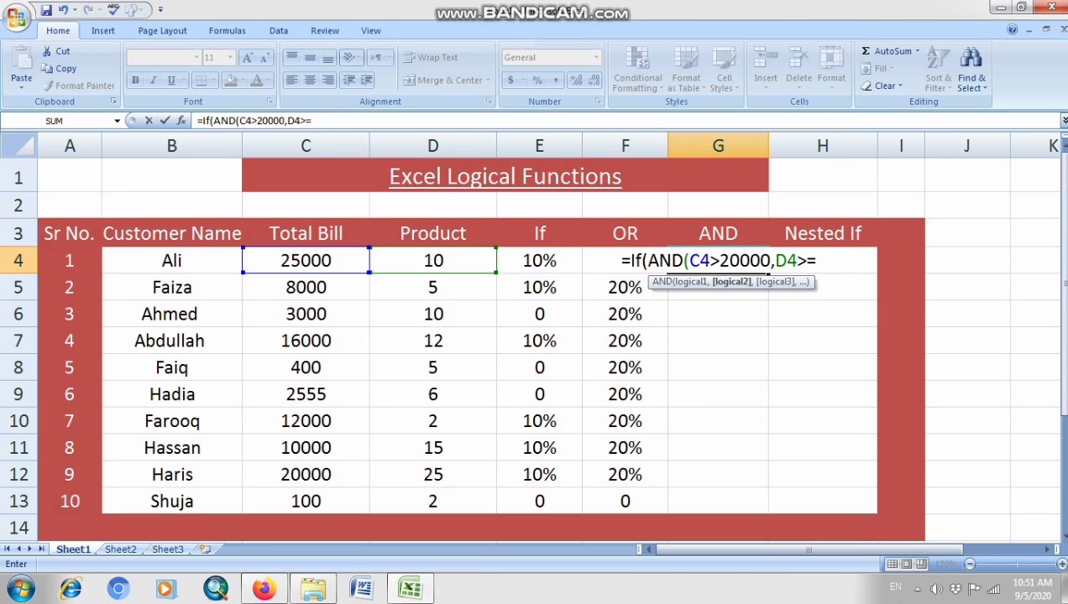
text(10)
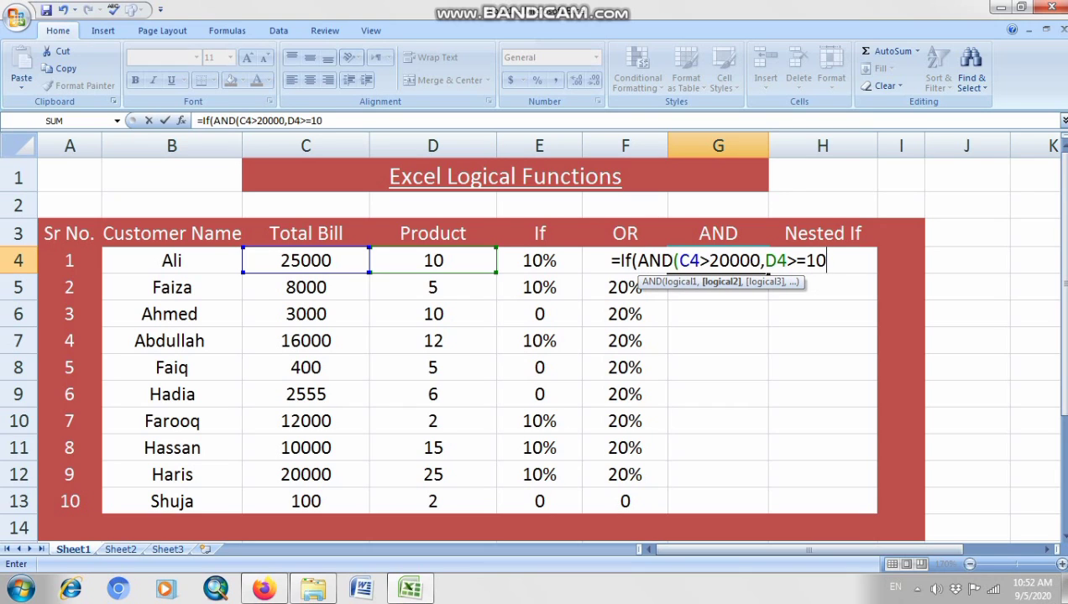
- Close the AND test in G4 and complete the formula to return the text "30%" when true and 0 when false
text(),)
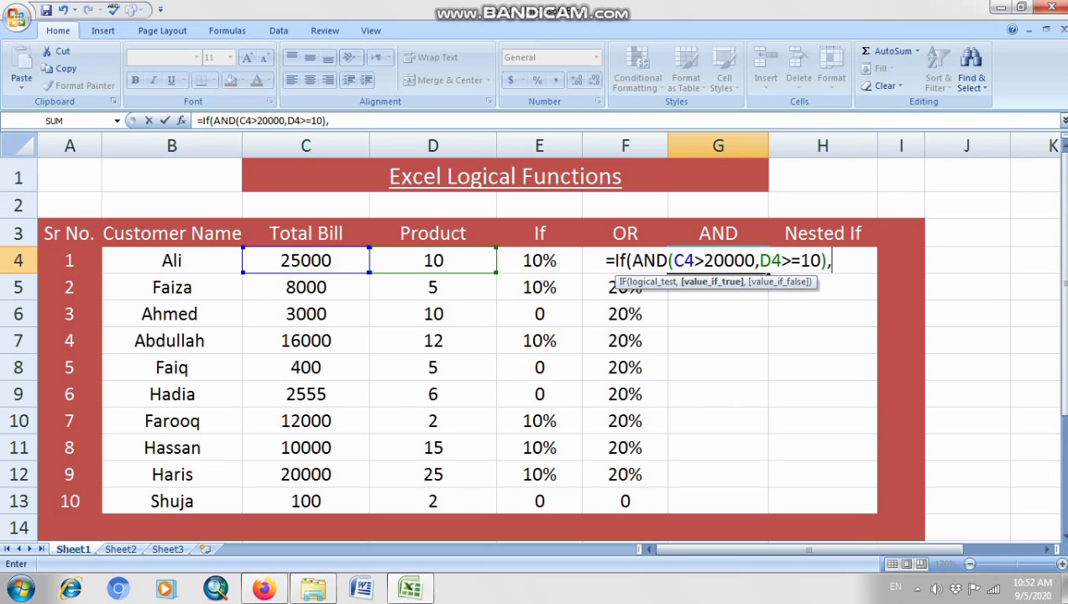
text("")
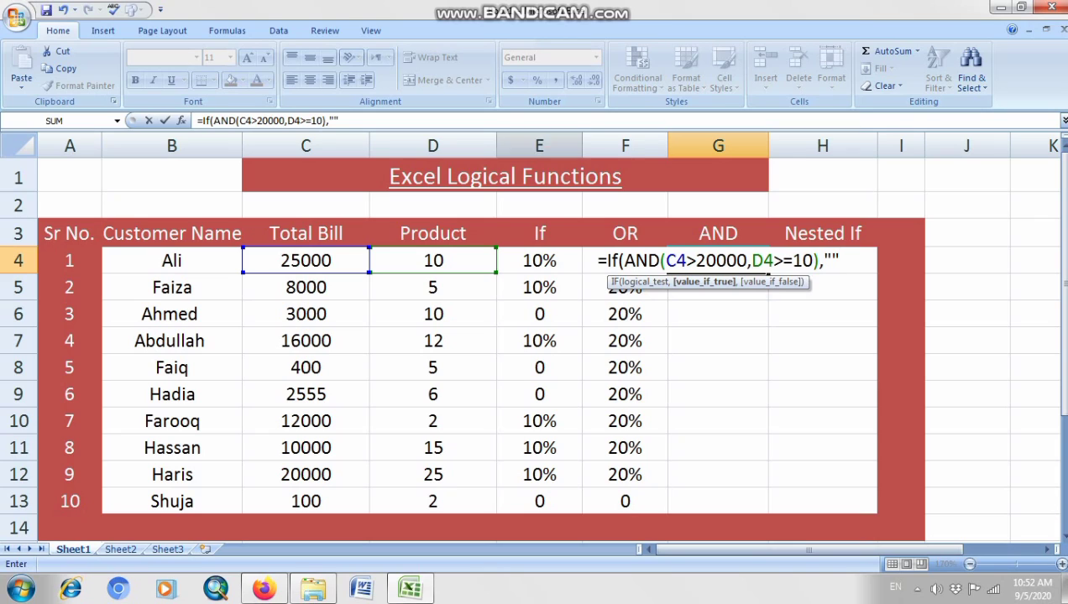
click(831, 261)
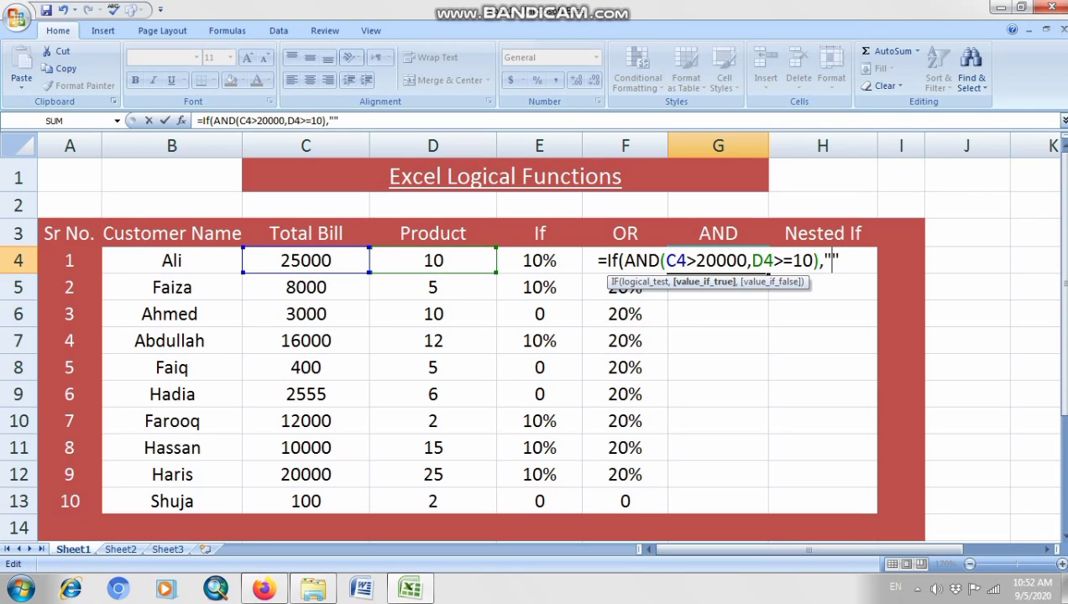
text(30)
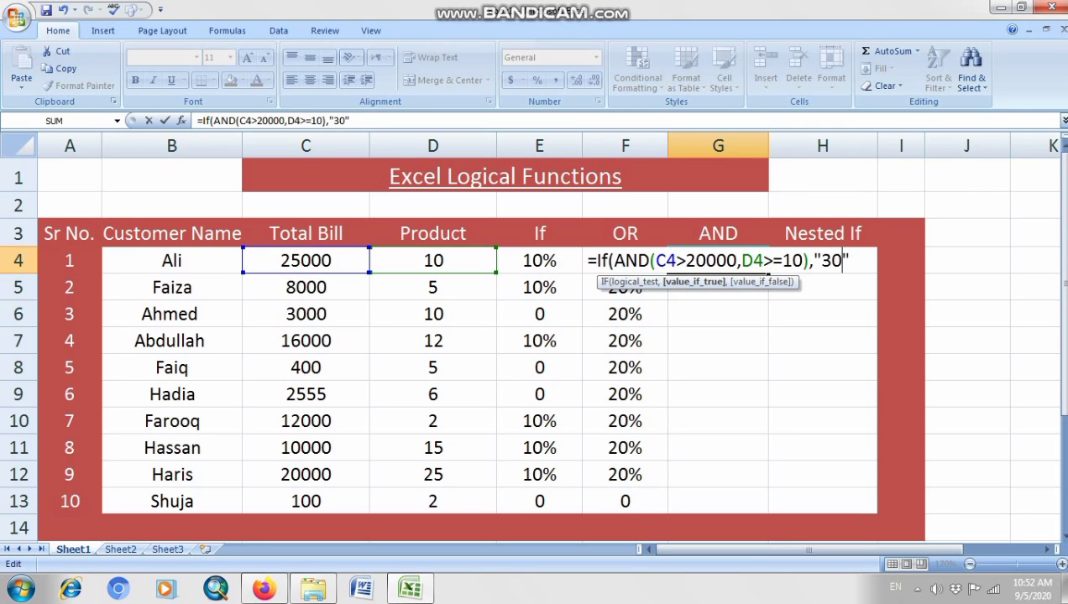
text(%")
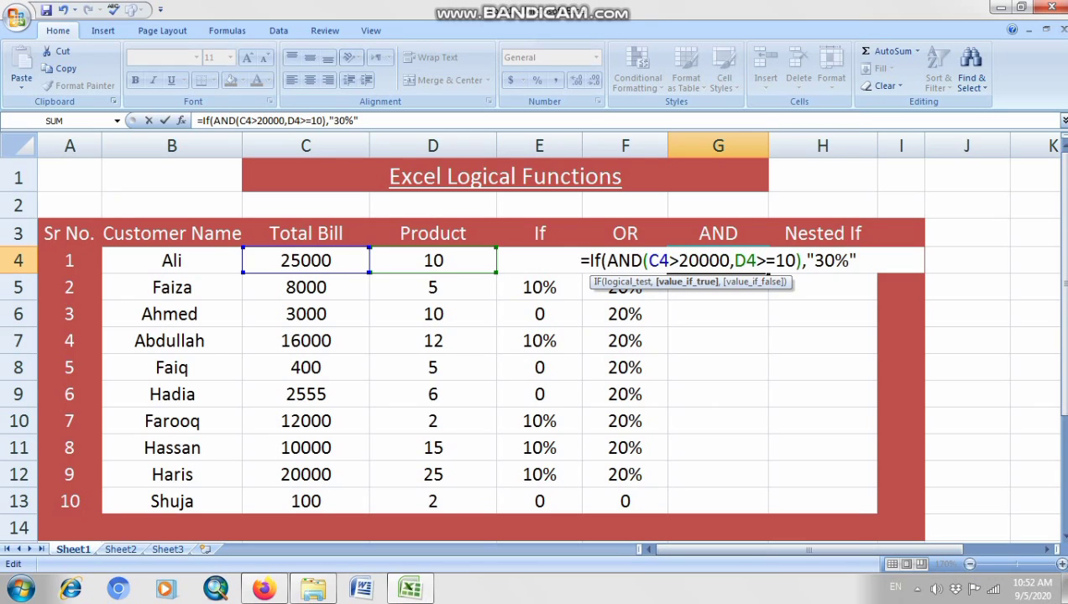
text(,0)
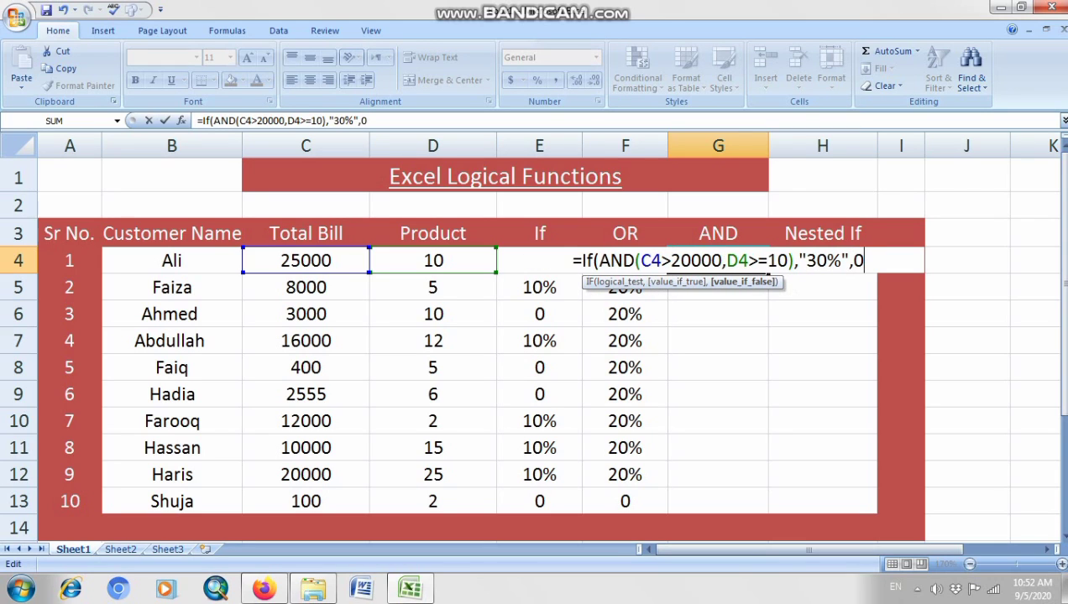
text())
key(Return)
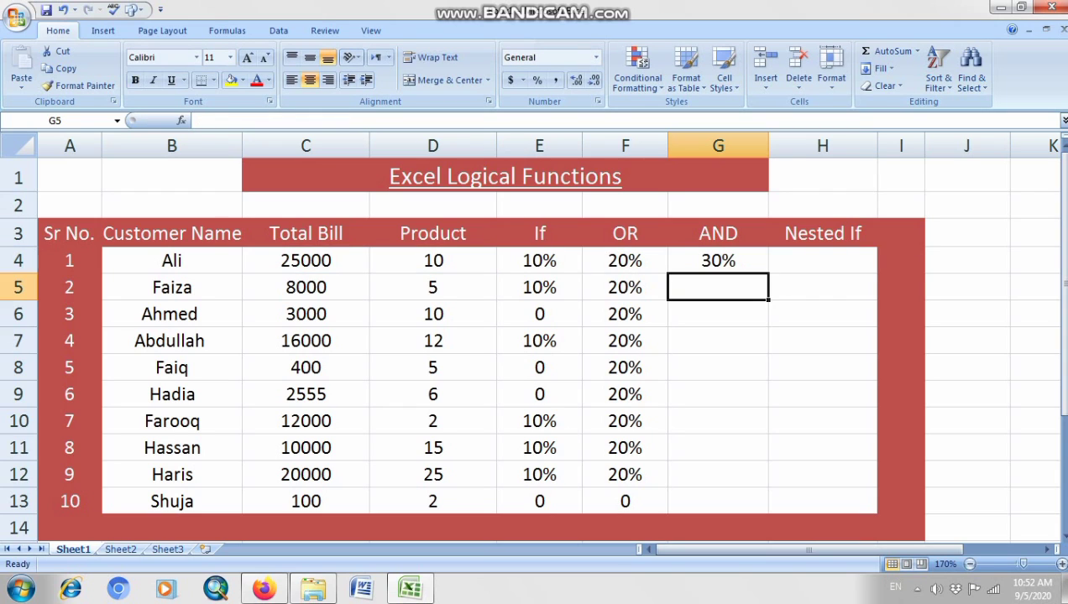
- Fill the AND discount formula from G4 down through G13, then reselect G4
click(718, 261)
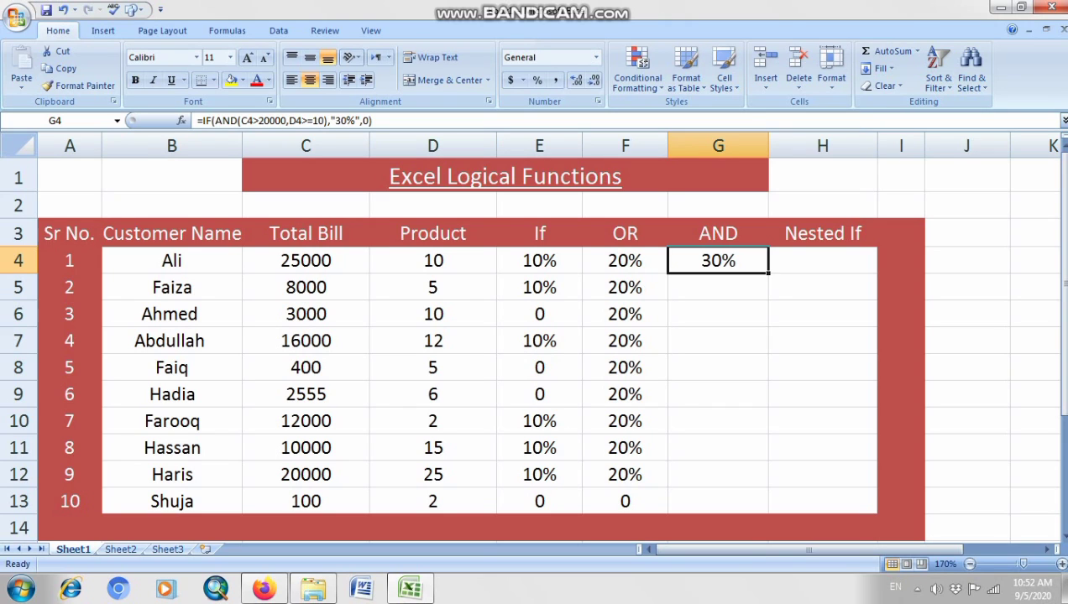
drag(767, 273, 767, 508)
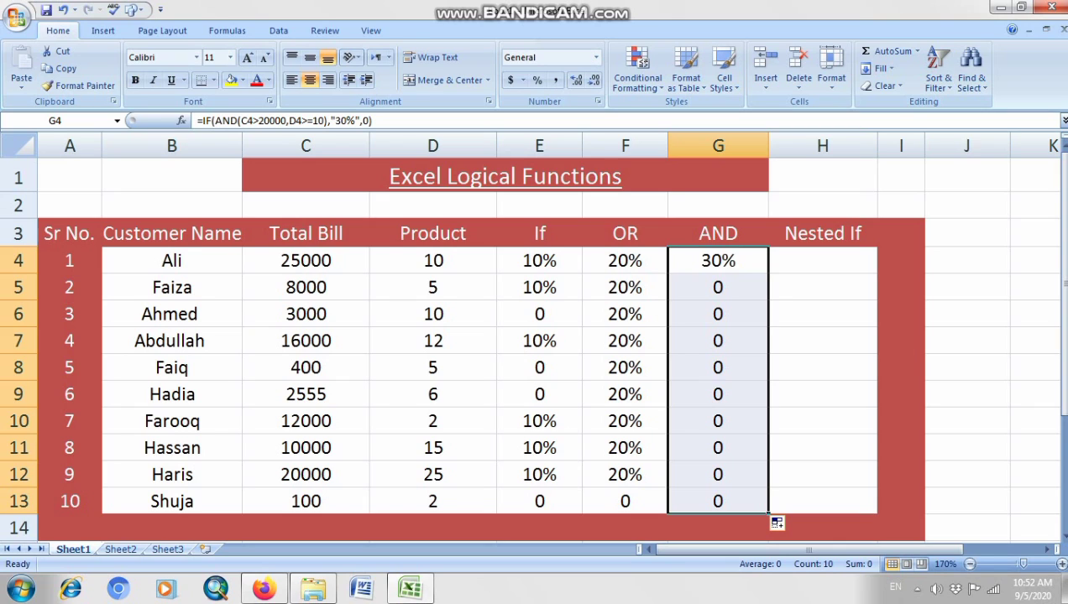
click(718, 261)
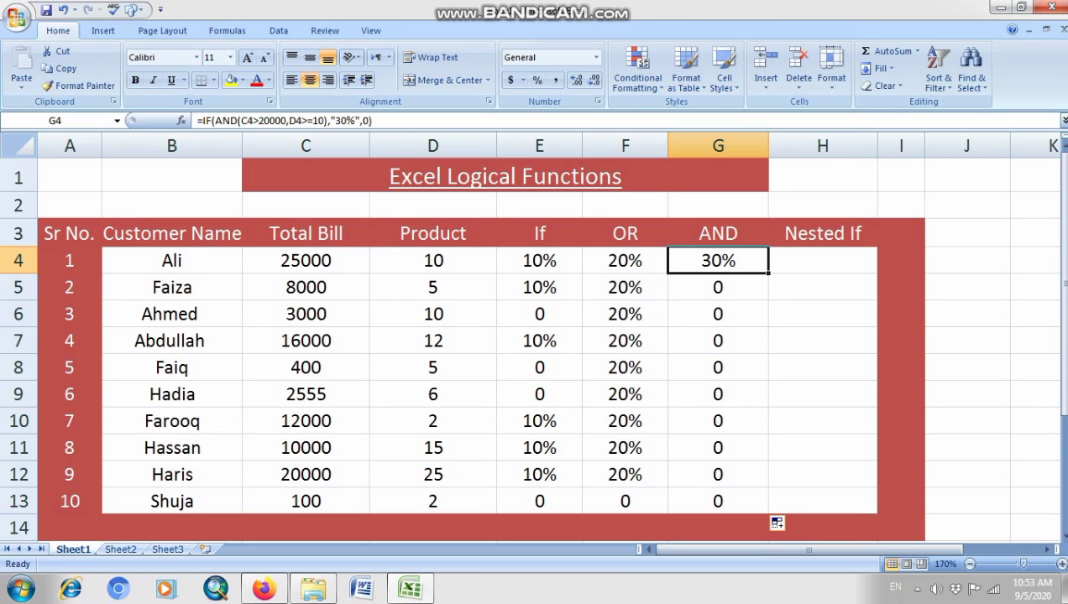
- Begin an IF formula in cell H4 that tests whether C4 is greater than 20000
double_click(823, 260)
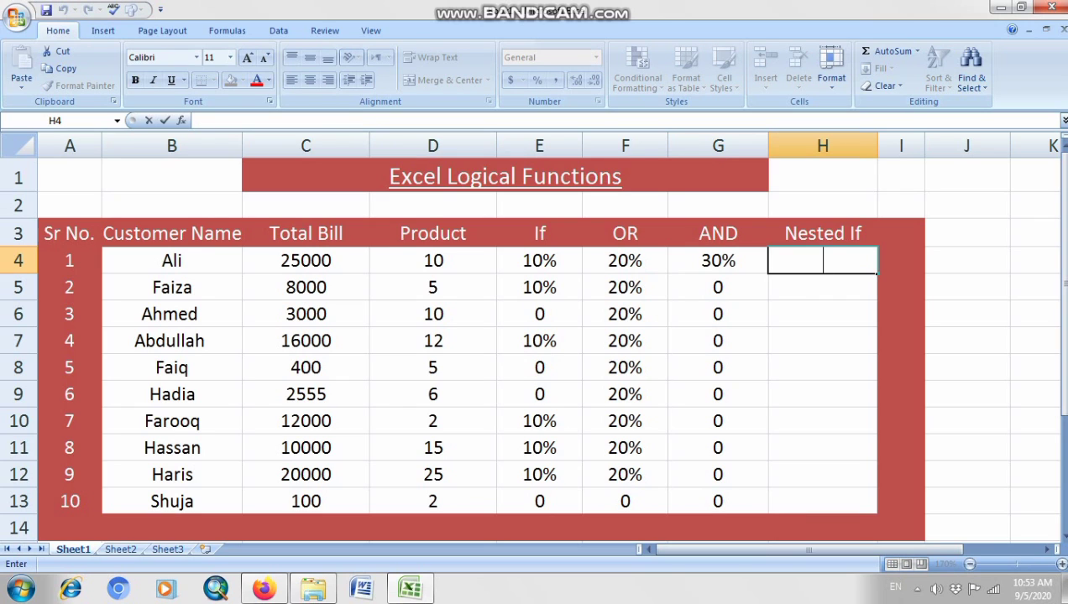
text(=)
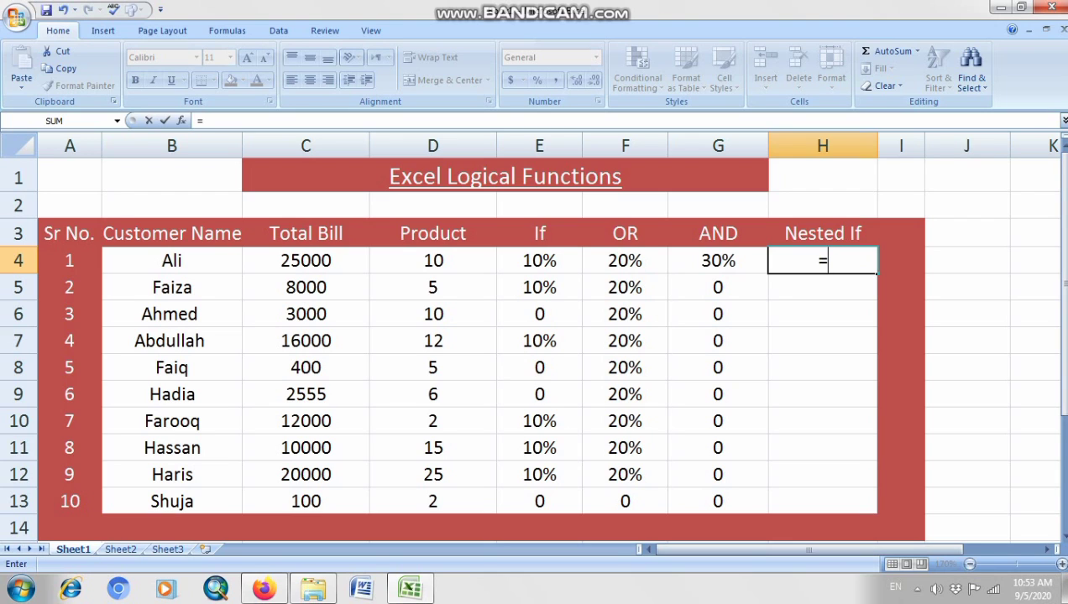
text(IF()
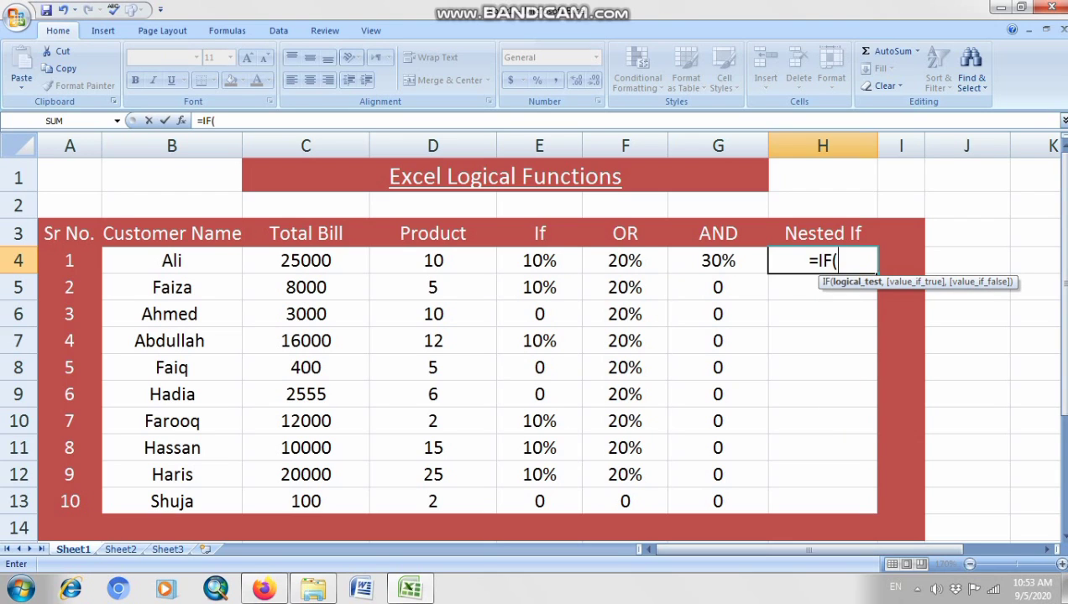
click(305, 260)
text(>)
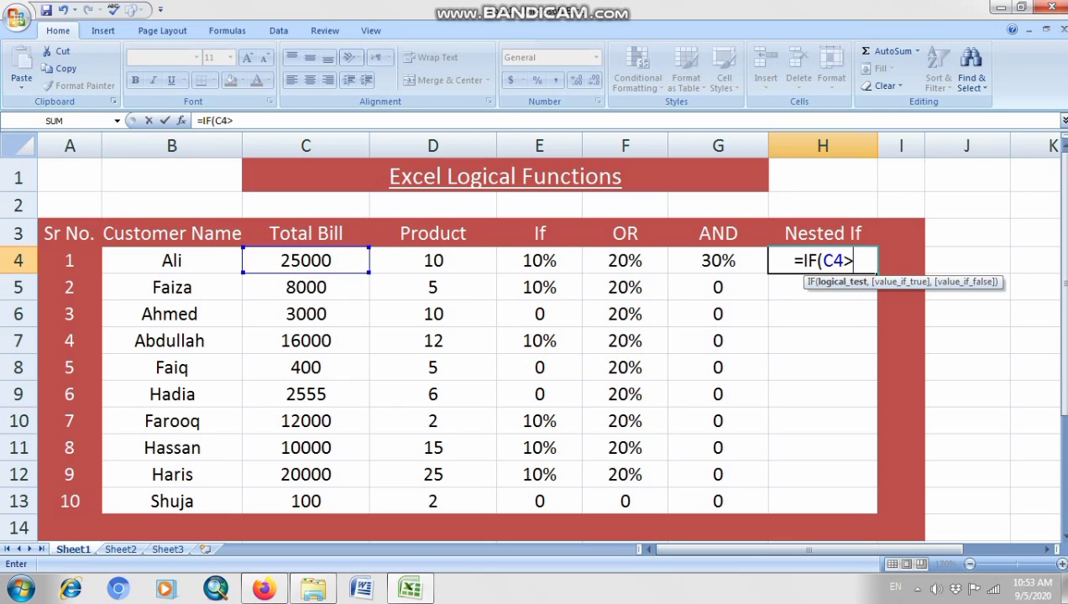
text(200)
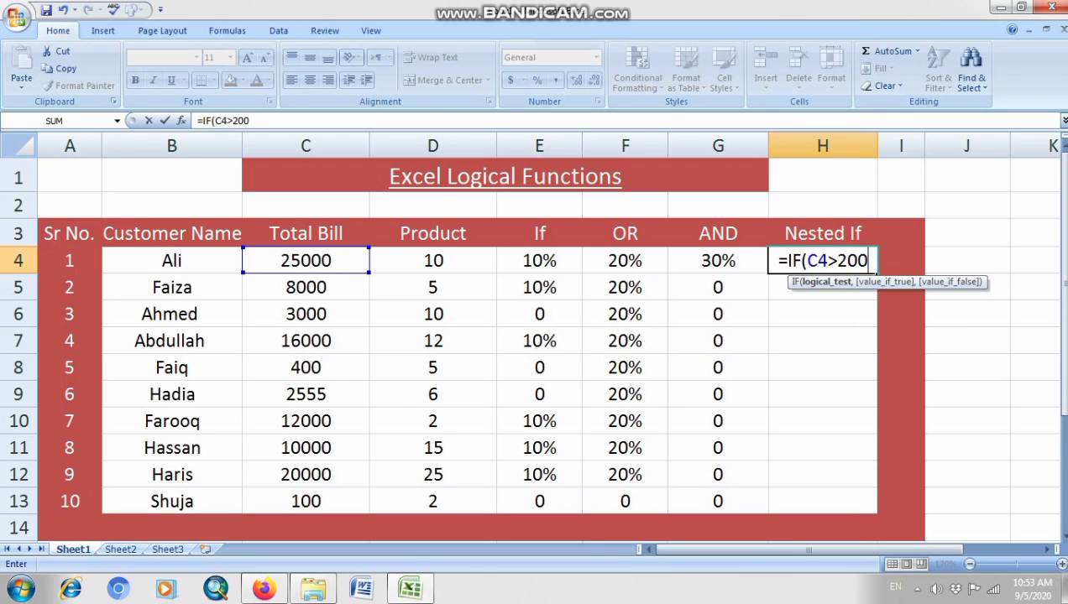
text(00,)
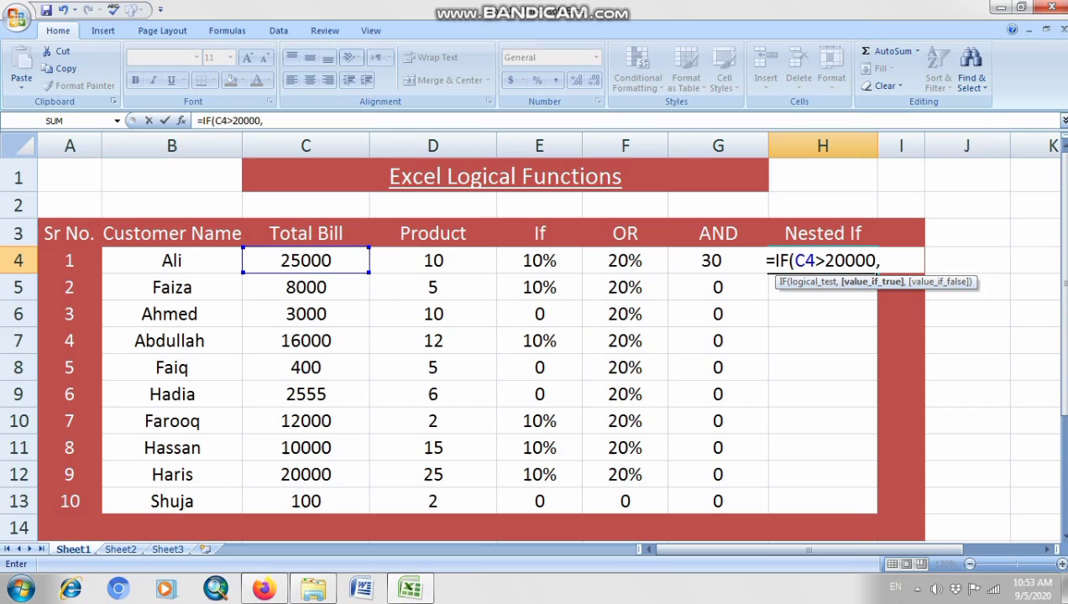
- Make the H4 formula return the text "A" when its test is true, and continue to the false argument
text("")
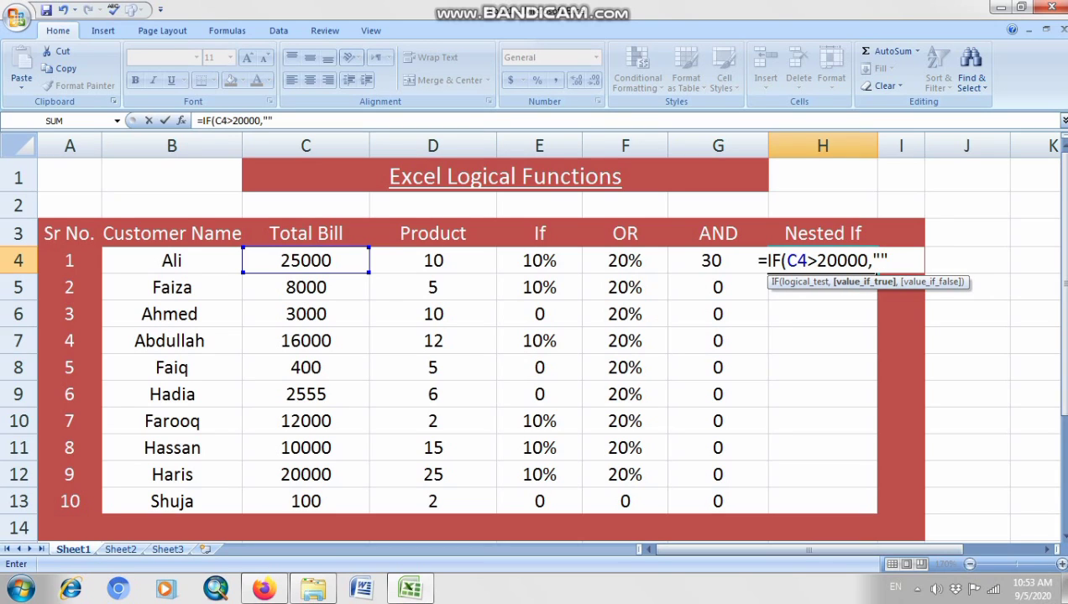
click(880, 261)
text(A)
key(Right)
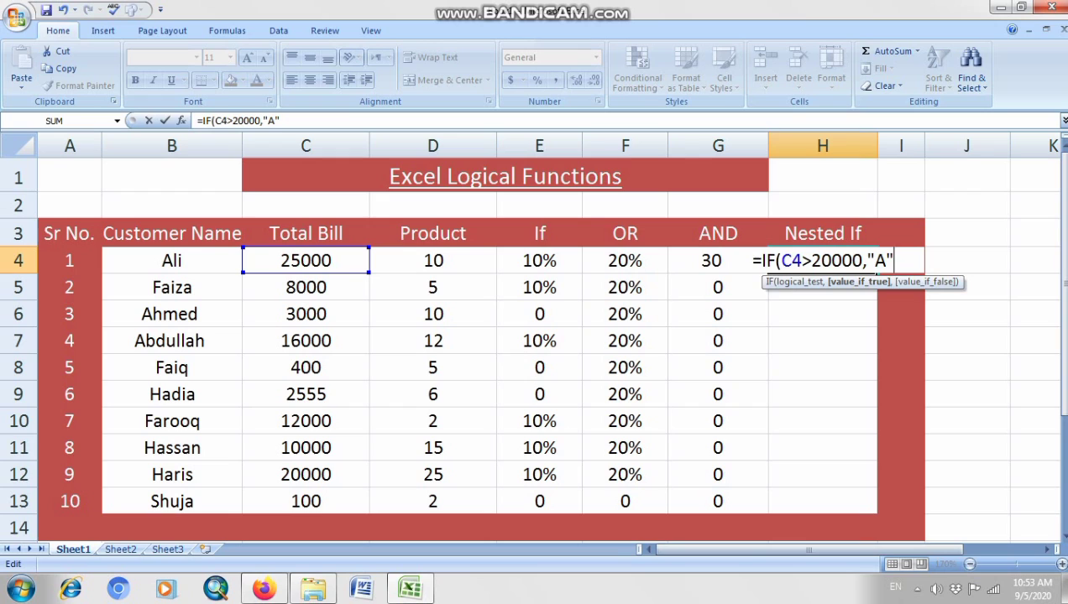
text(,)
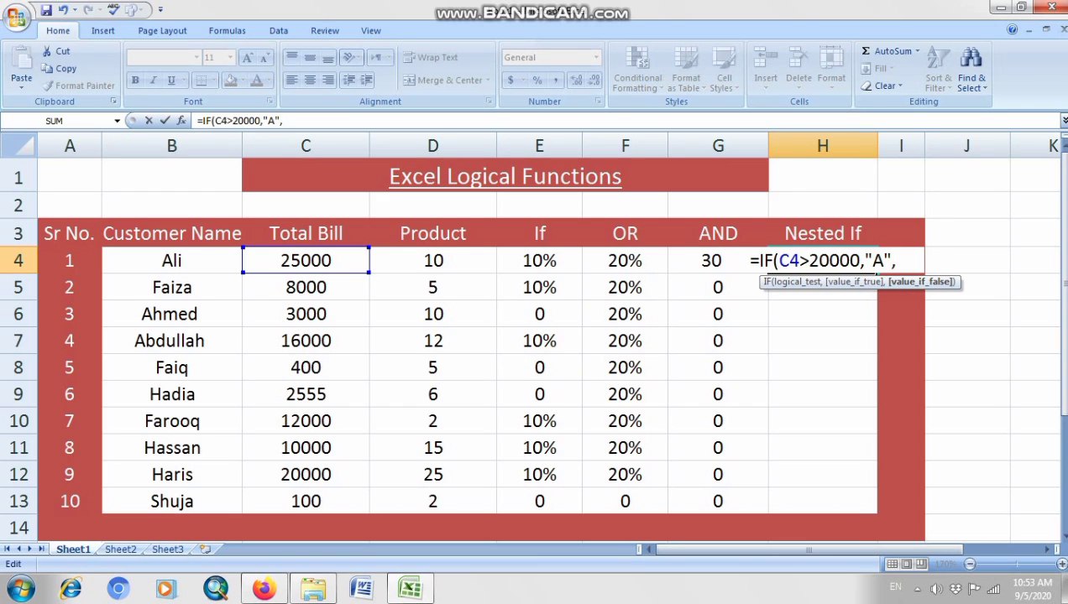
- Nest a second IF as the false argument in H4, testing whether C4 is greater than 10000
text(IF()
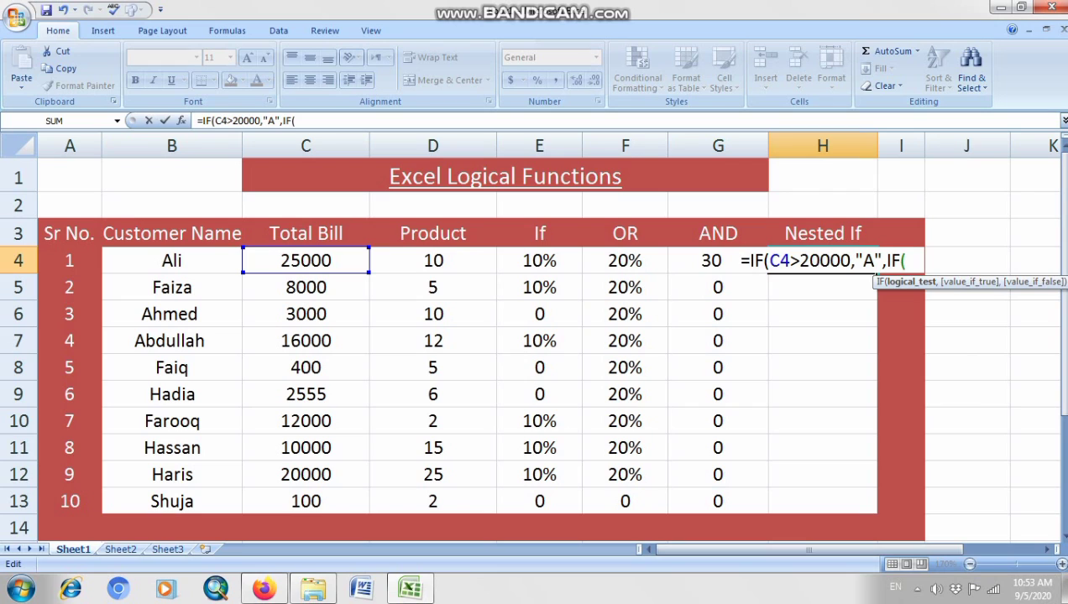
text(C)
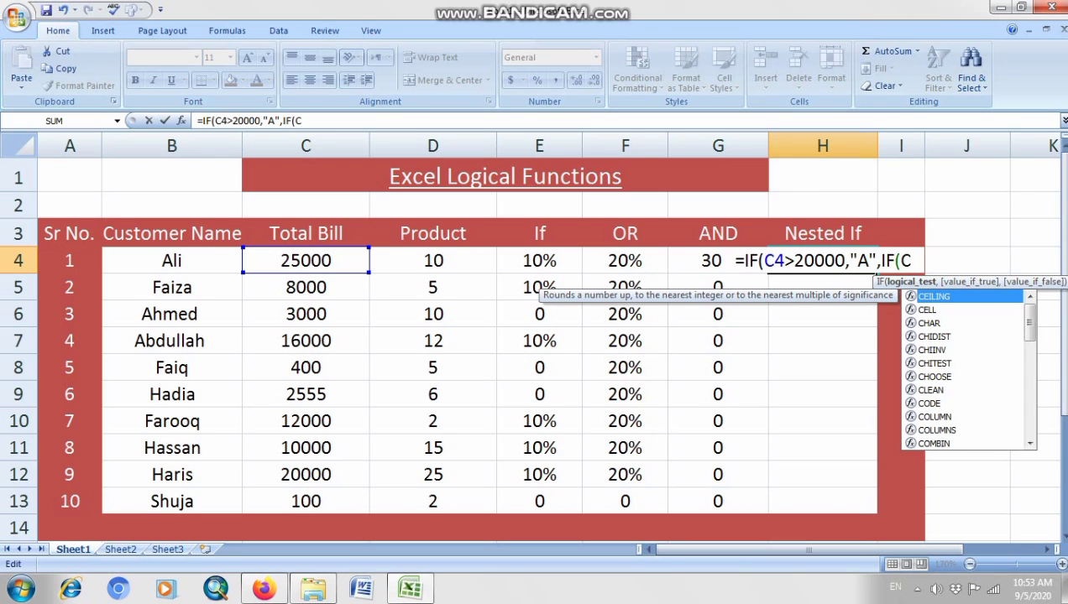
text(4)
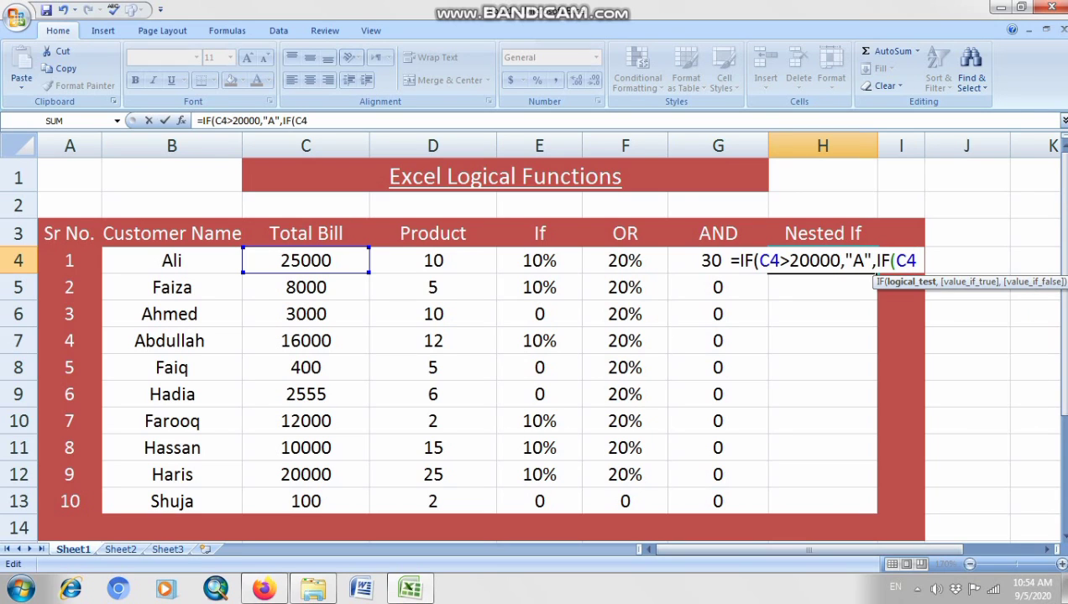
text(>)
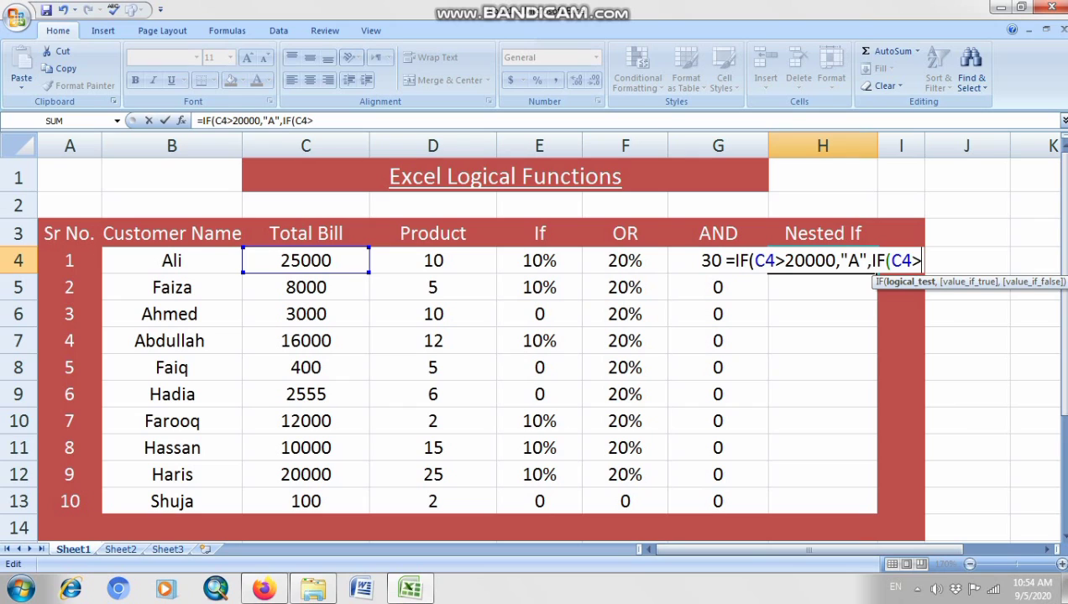
text(10)
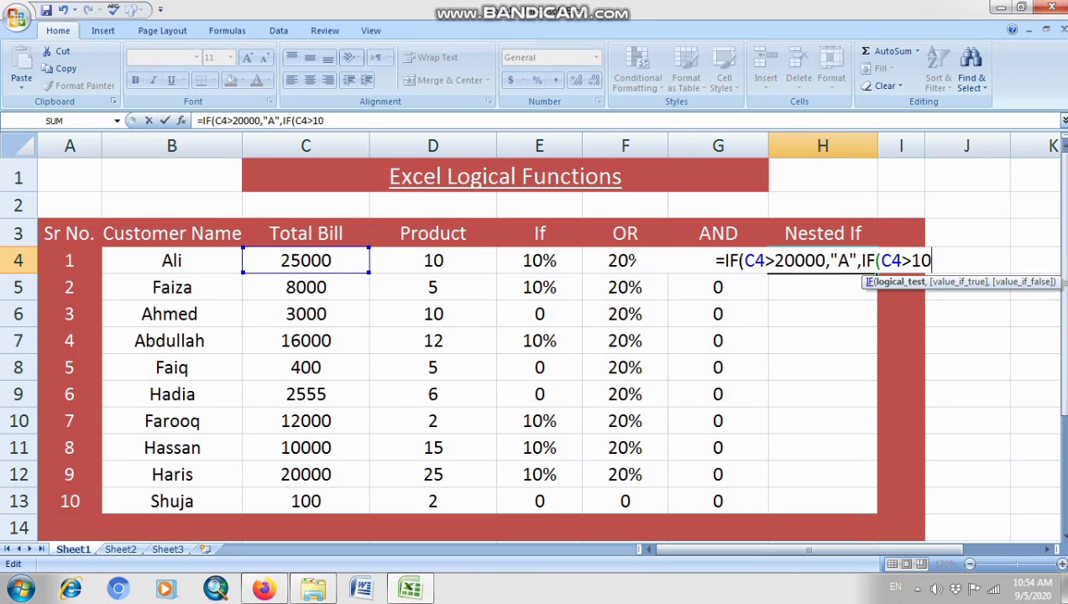
text(000,)
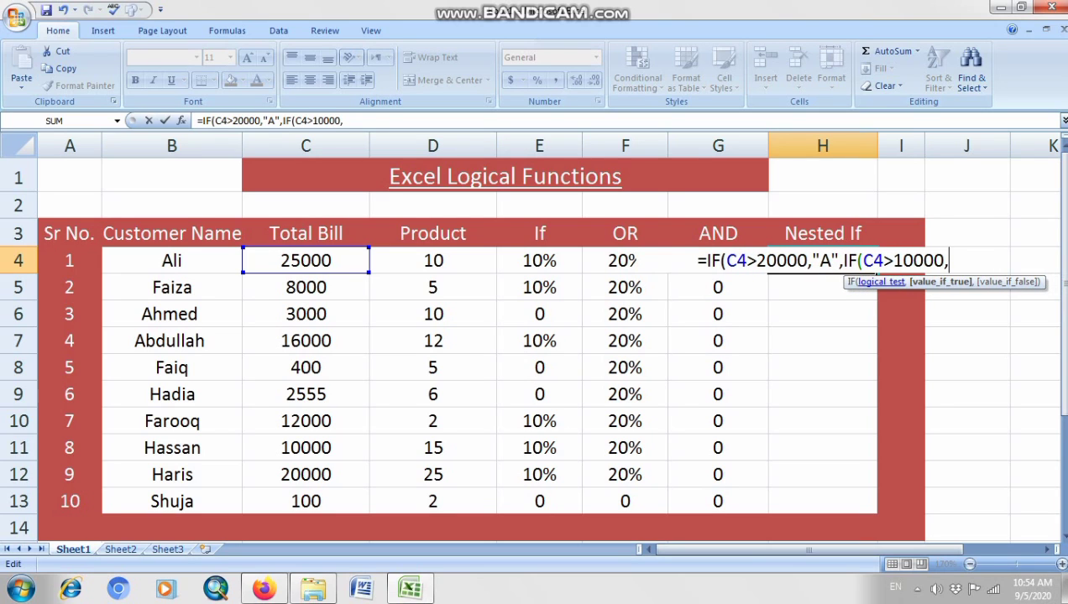
- Make the nested IF in H4 return the text "B" when true, and continue to its false argument
text("")
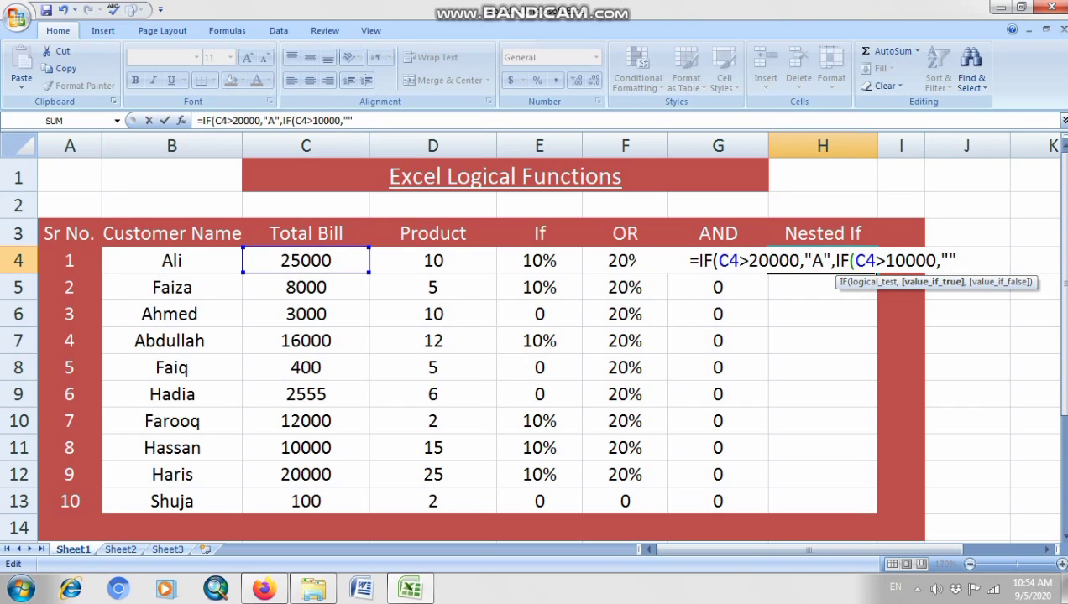
key(Left)
text(B)
key(Right)
text(,)
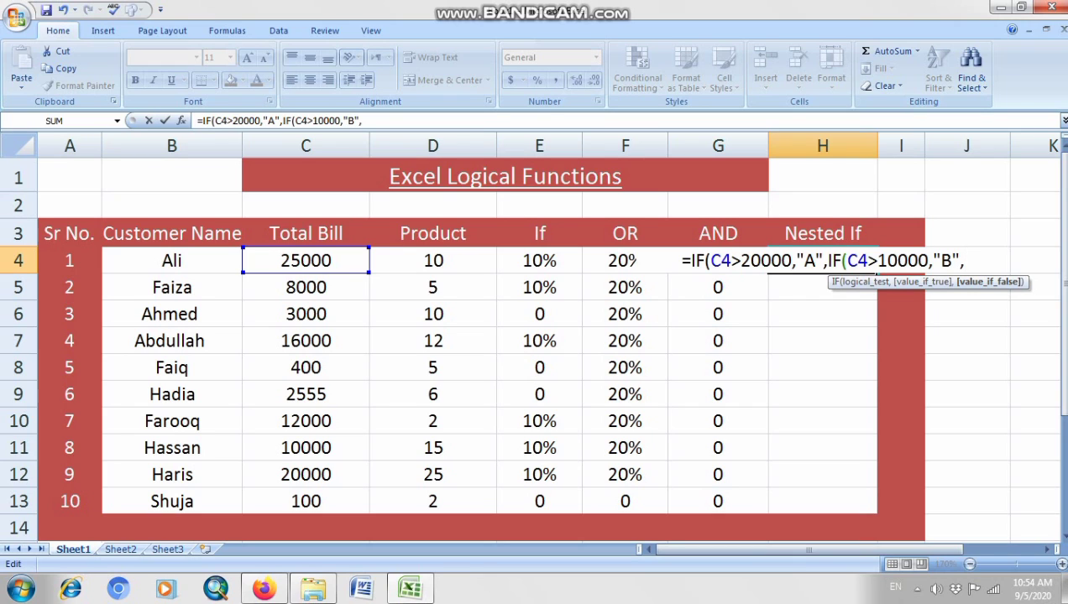
- Set the nested IF's false result to the text "C" and complete the formula in H4
text("")
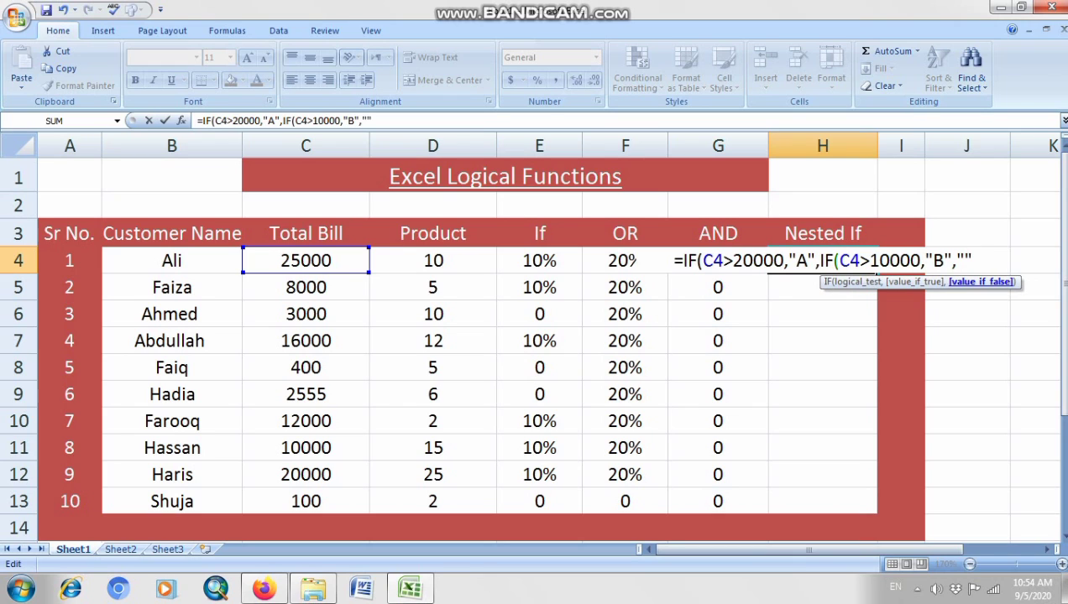
key(Left)
text(C)
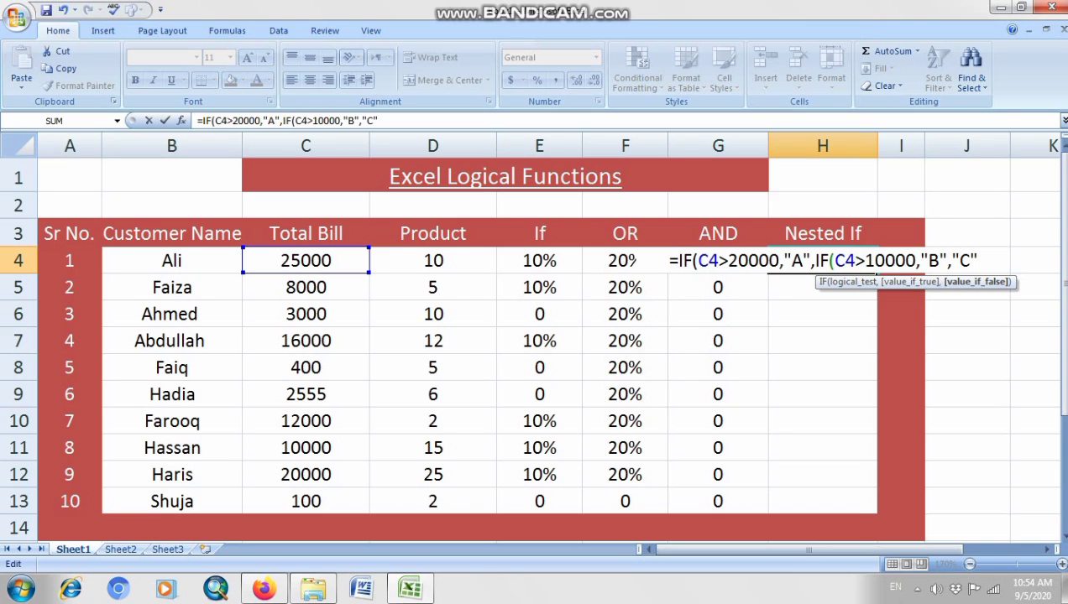
key(Right)
text())
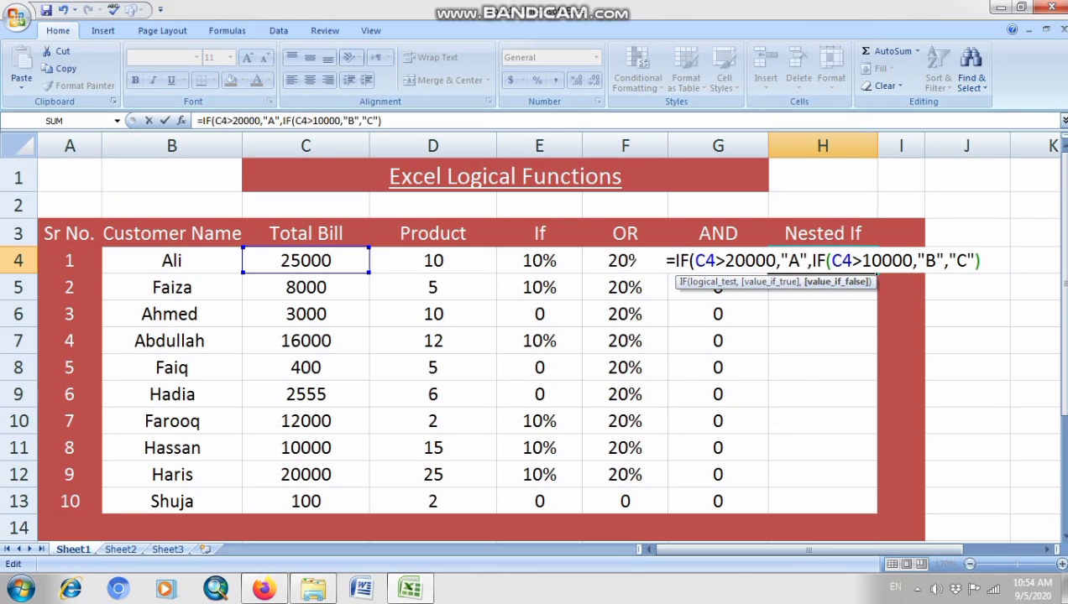
key(Return)
key(Return)
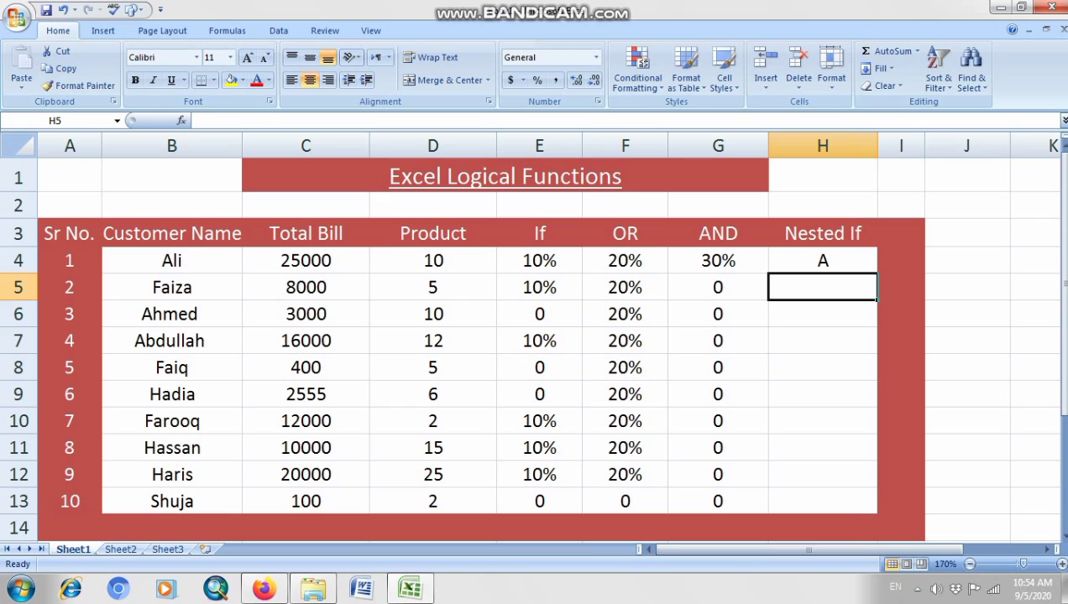
- Fill the nested IF formula from H4 down through H13
click(822, 261)
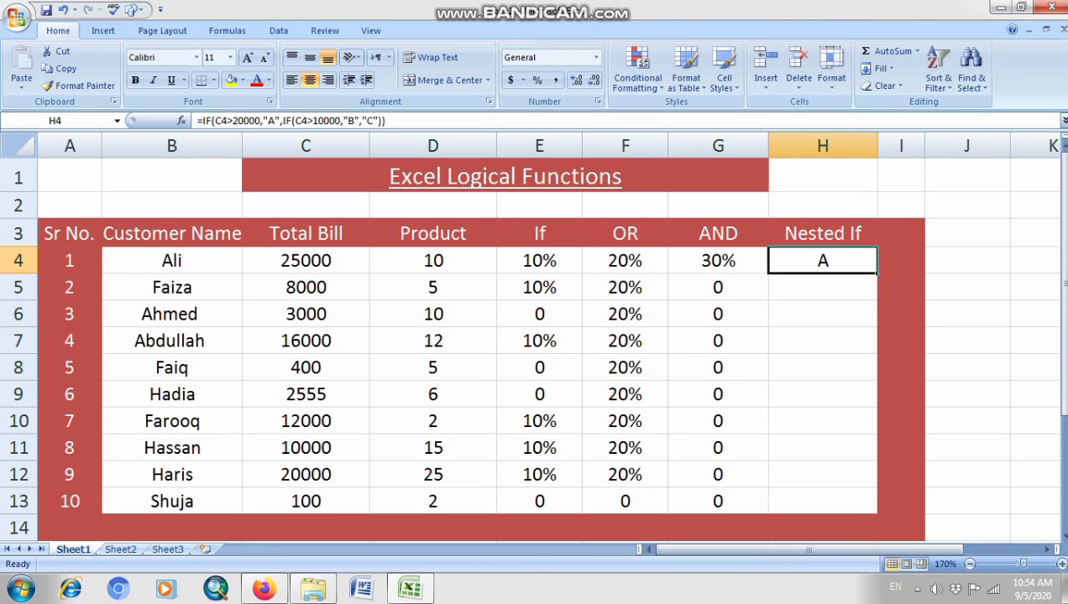
drag(876, 274, 877, 486)
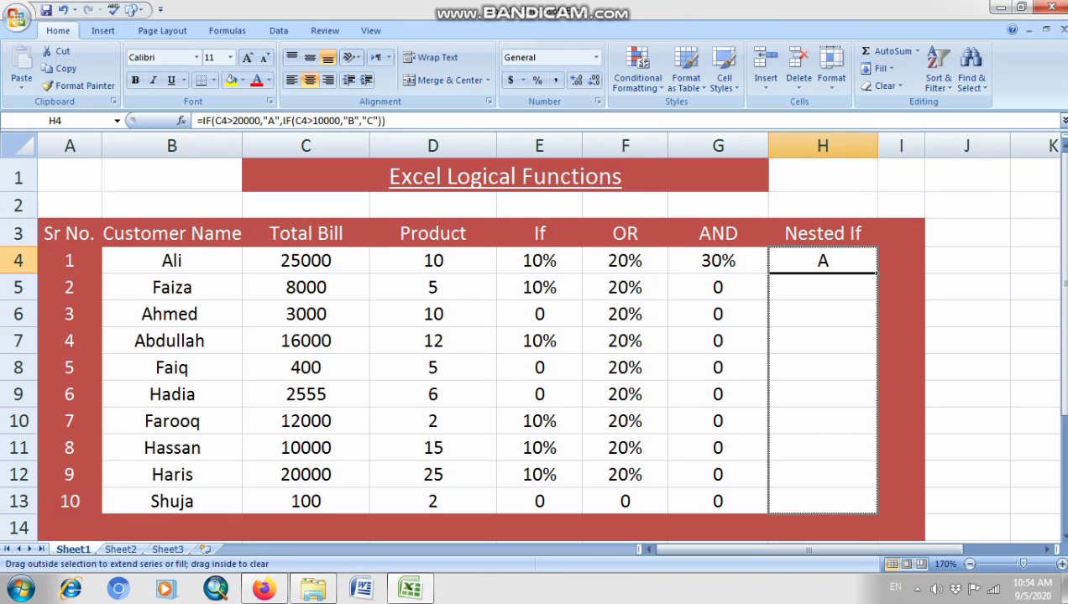
drag(877, 513, 876, 513)
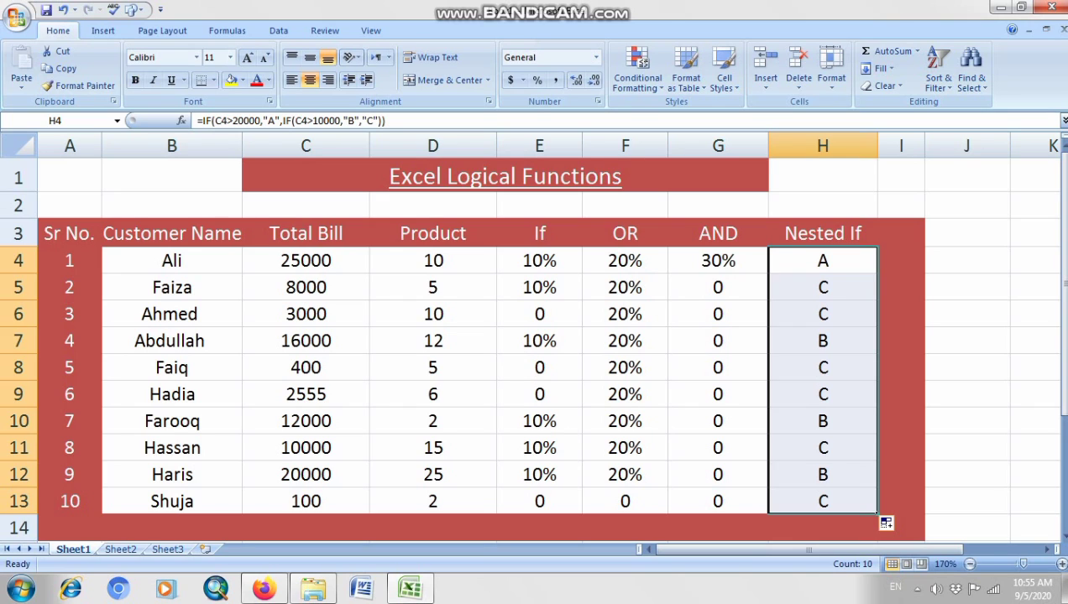
- Review the table column by column, from Sr No. and Customer Name through Total Bill, Product and If
click(69, 146)
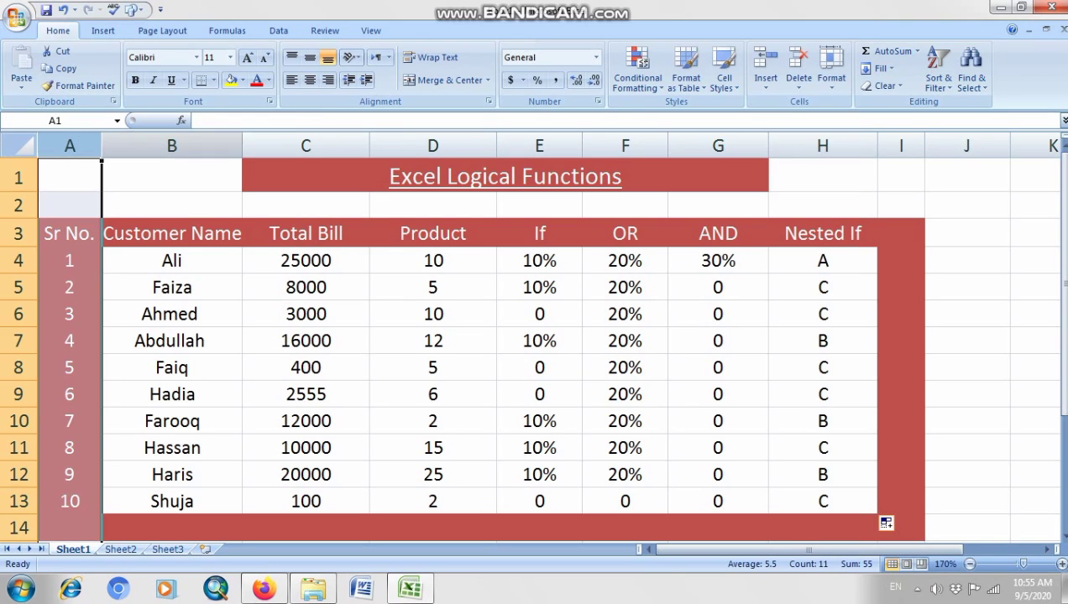
click(171, 146)
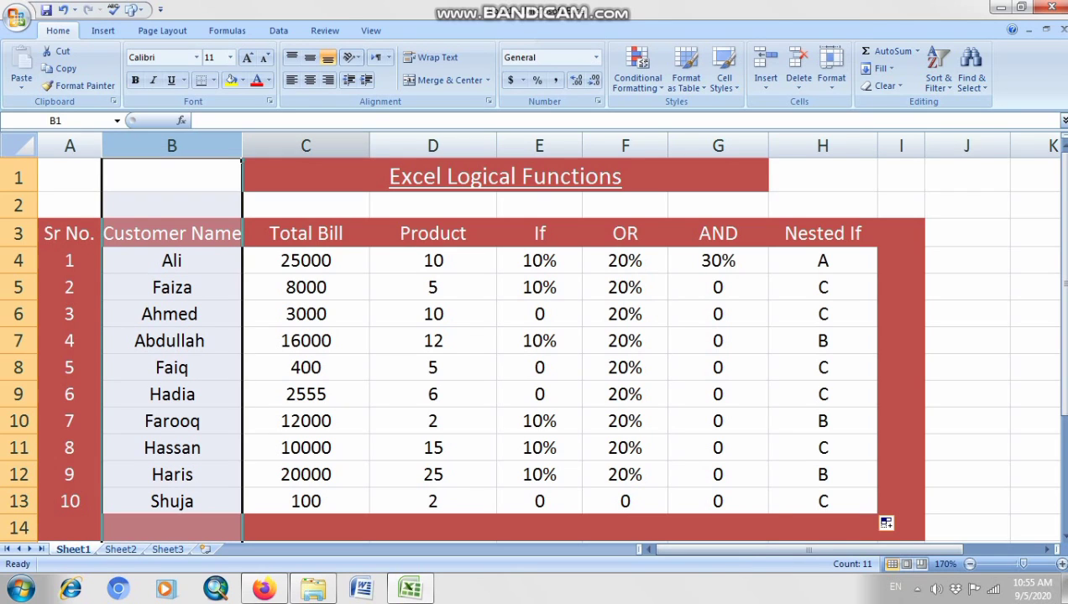
click(305, 146)
click(305, 394)
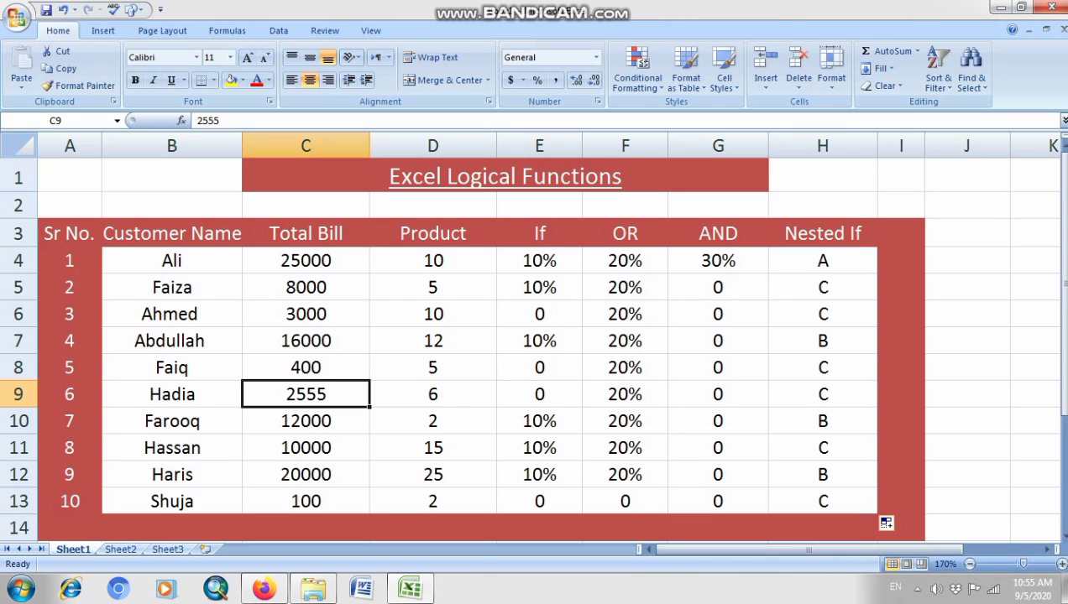
click(305, 146)
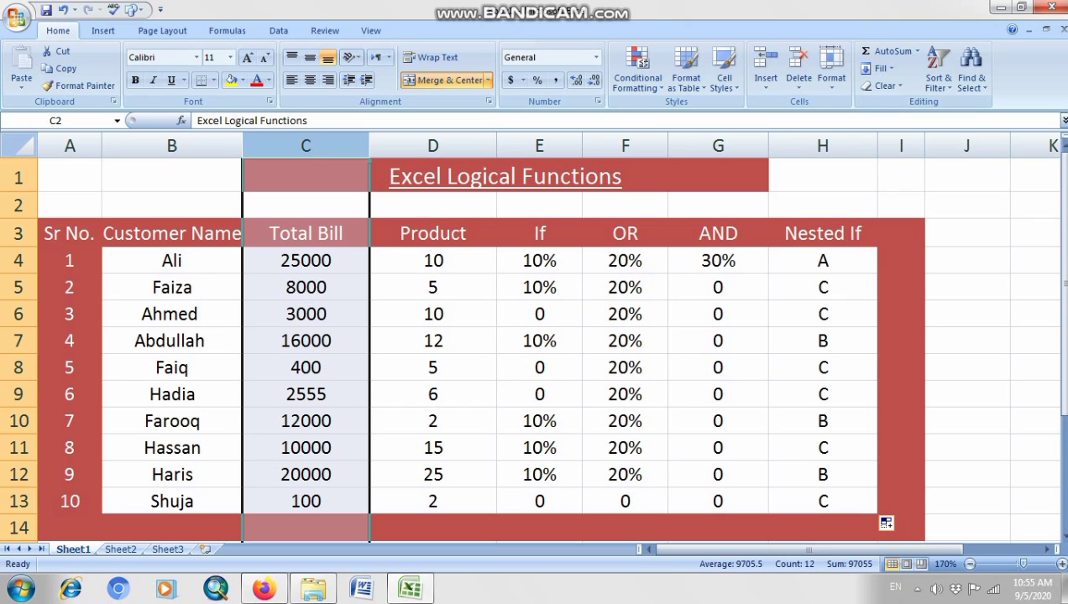
click(433, 234)
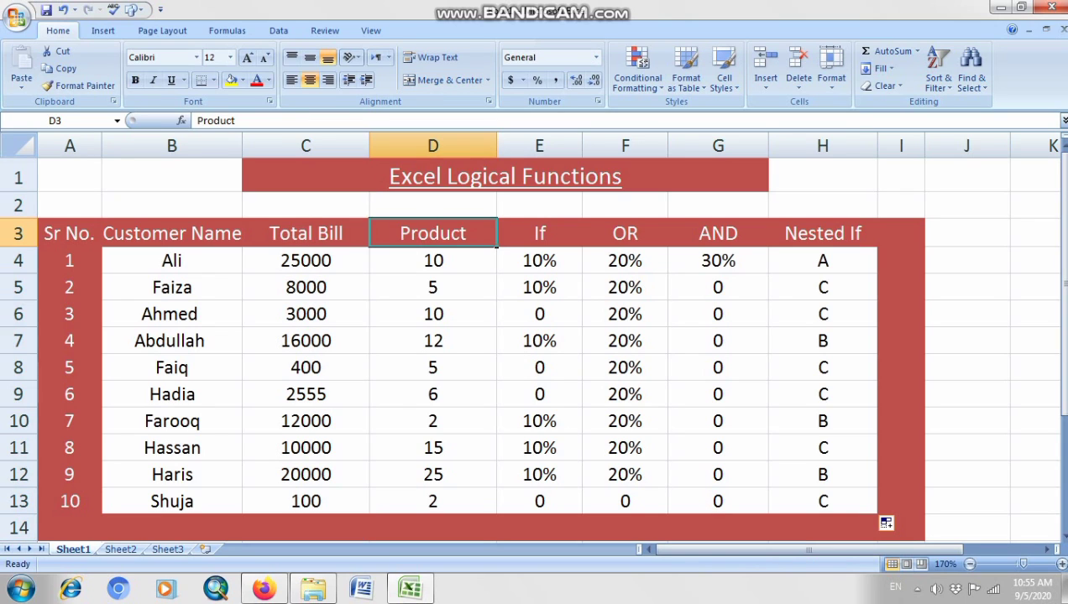
click(432, 146)
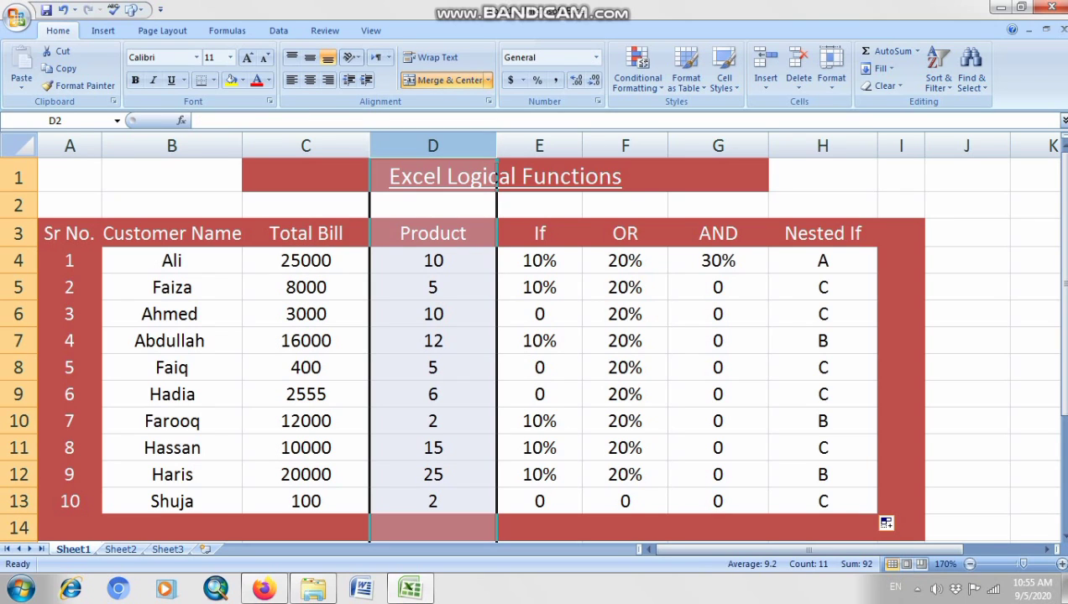
click(539, 146)
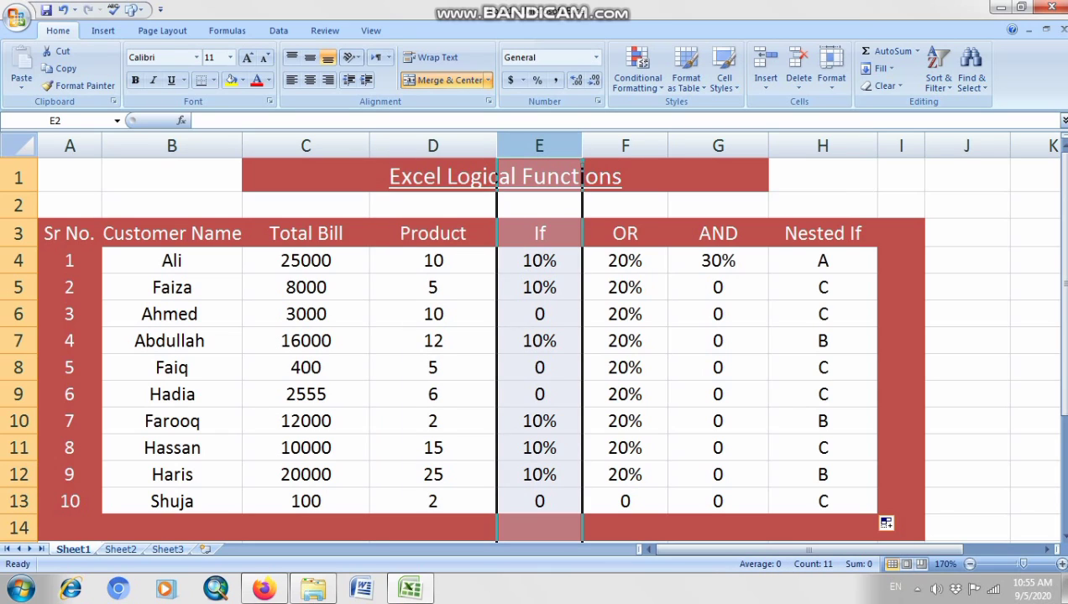
- Examine the arguments of the IF formula in E4, and check the copied formulas in E12 and E7
double_click(554, 262)
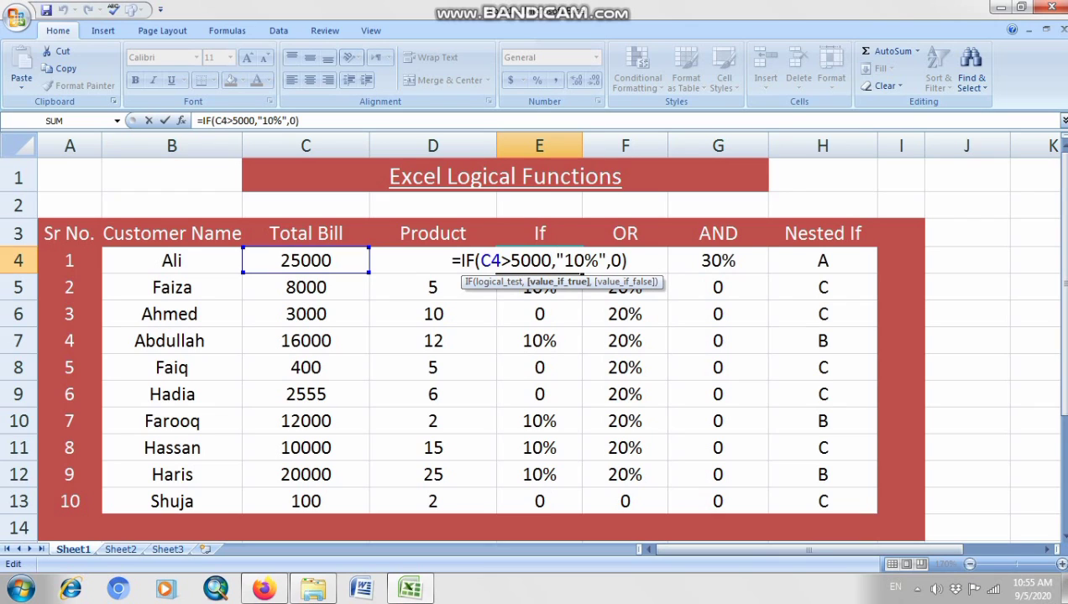
click(581, 267)
key(Right)
key(Right)
key(Right)
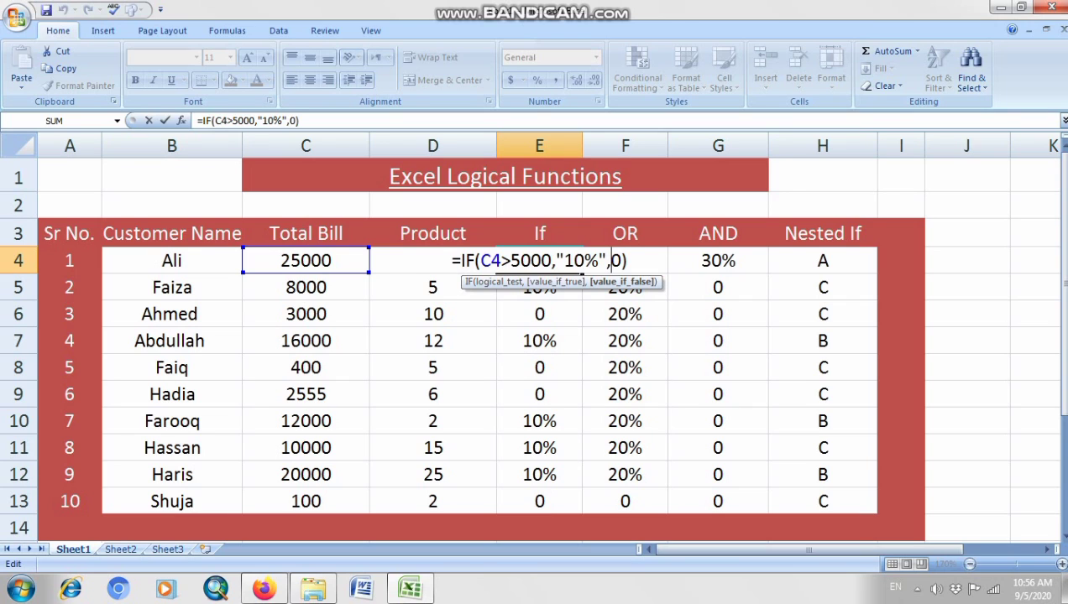
key(Return)
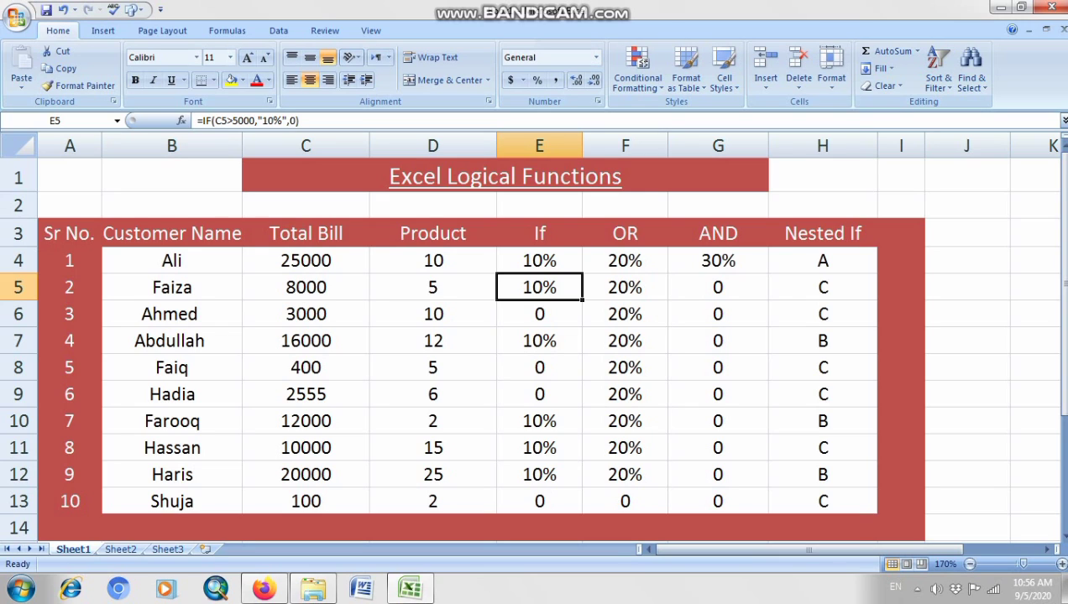
double_click(527, 474)
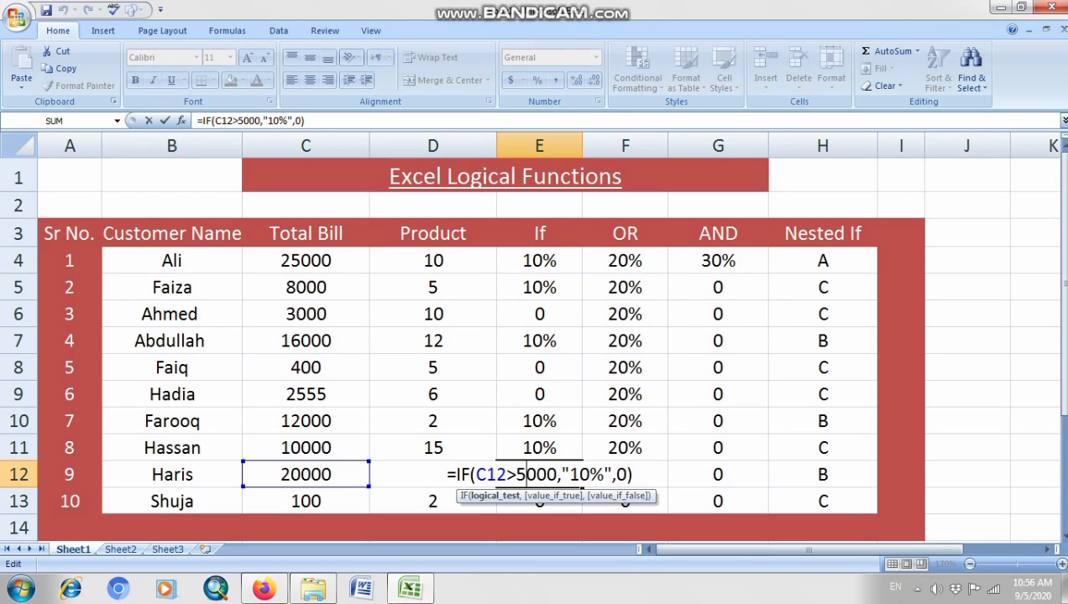
click(539, 340)
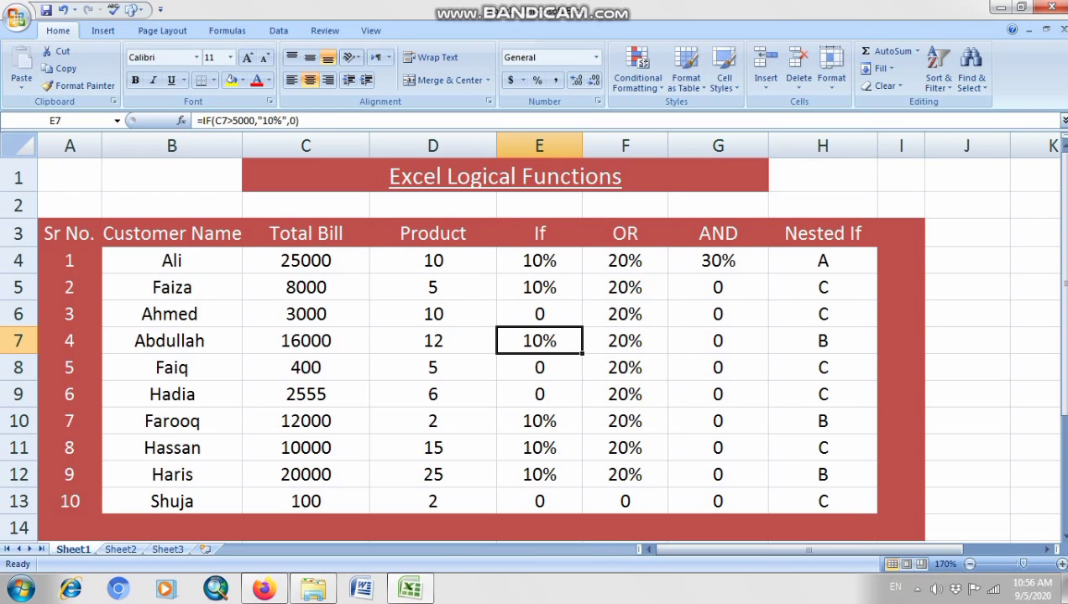
- Examine the two OR conditions in F4's formula, and check the Total Bill and Product values in row 13 against them
double_click(643, 261)
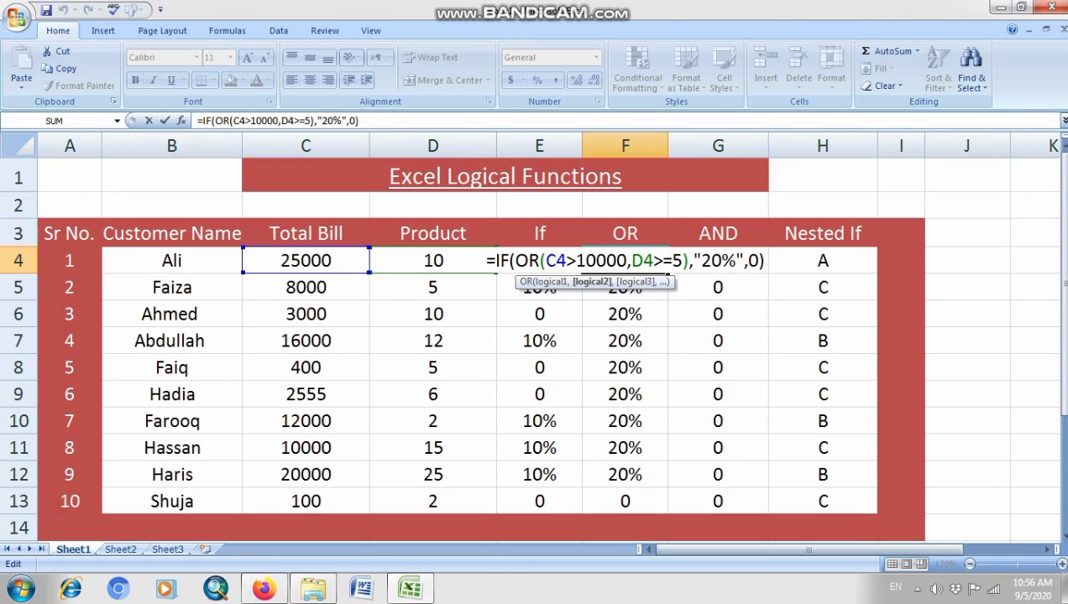
double_click(670, 261)
double_click(657, 261)
double_click(666, 261)
key(shift+Left)
key(shift+Left)
key(shift+Right)
key(shift+Right)
drag(575, 261, 683, 261)
click(642, 261)
key(Return)
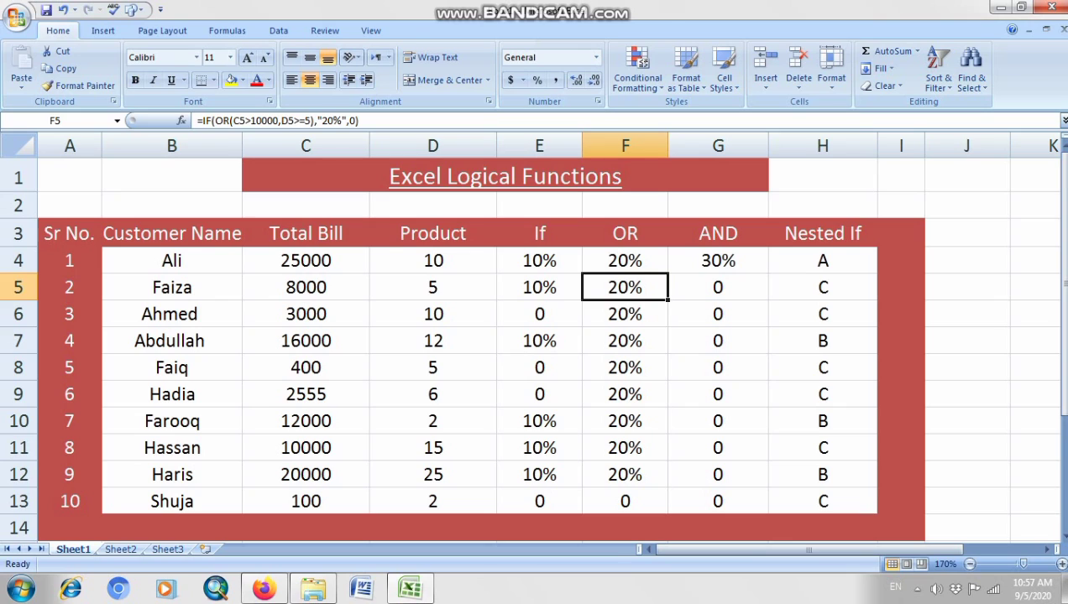
click(306, 501)
click(433, 501)
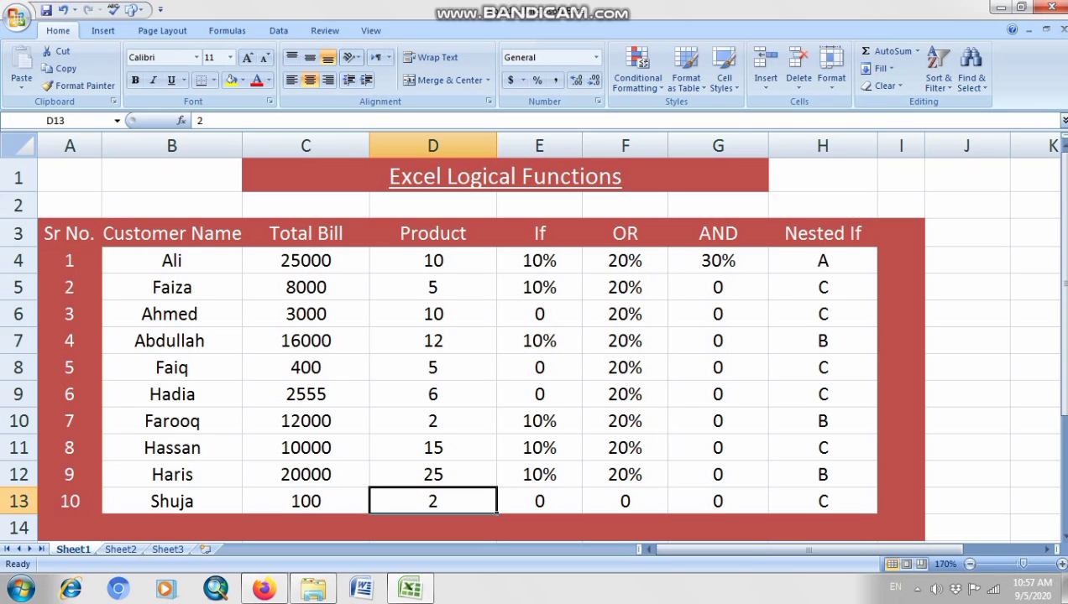
- Change the Product value in D11 to 1
double_click(453, 448)
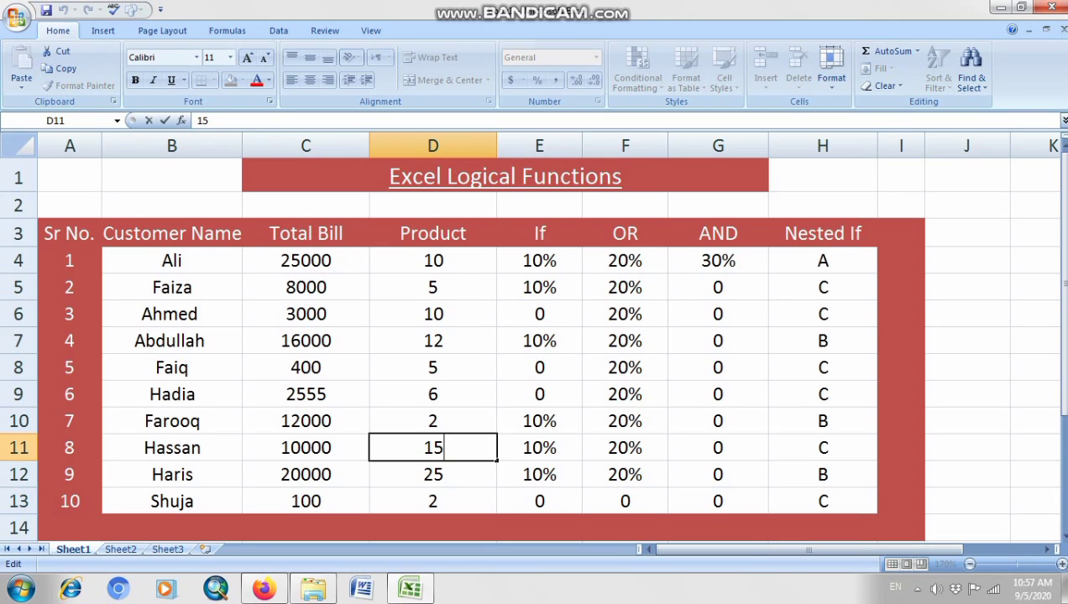
key(BackSpace)
click(539, 395)
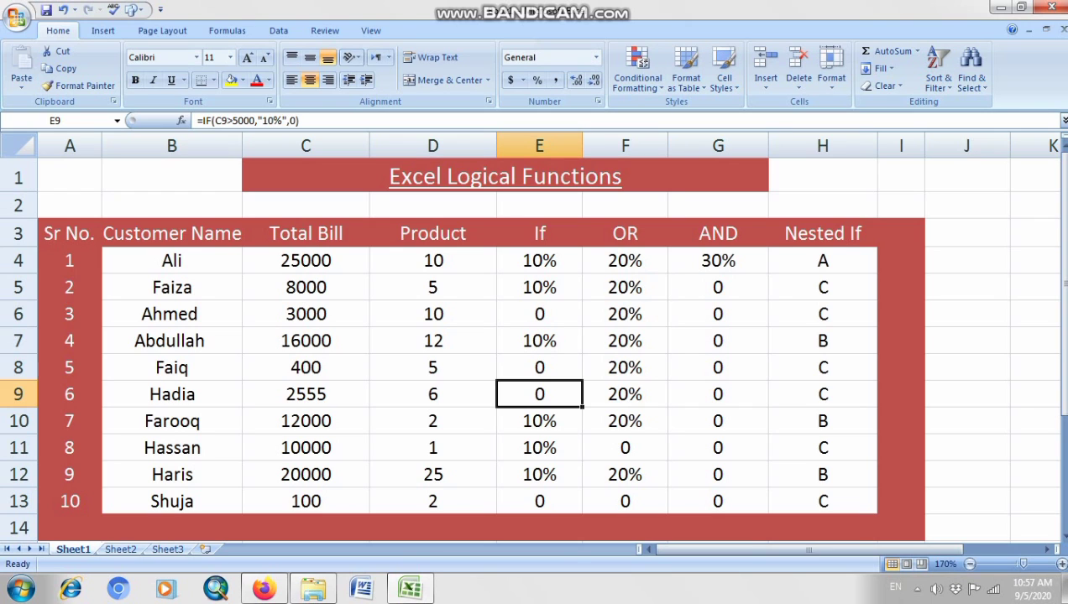
- Examine the AND formula in G4 and the nested IF formula in the first row of the Nested If column
double_click(724, 261)
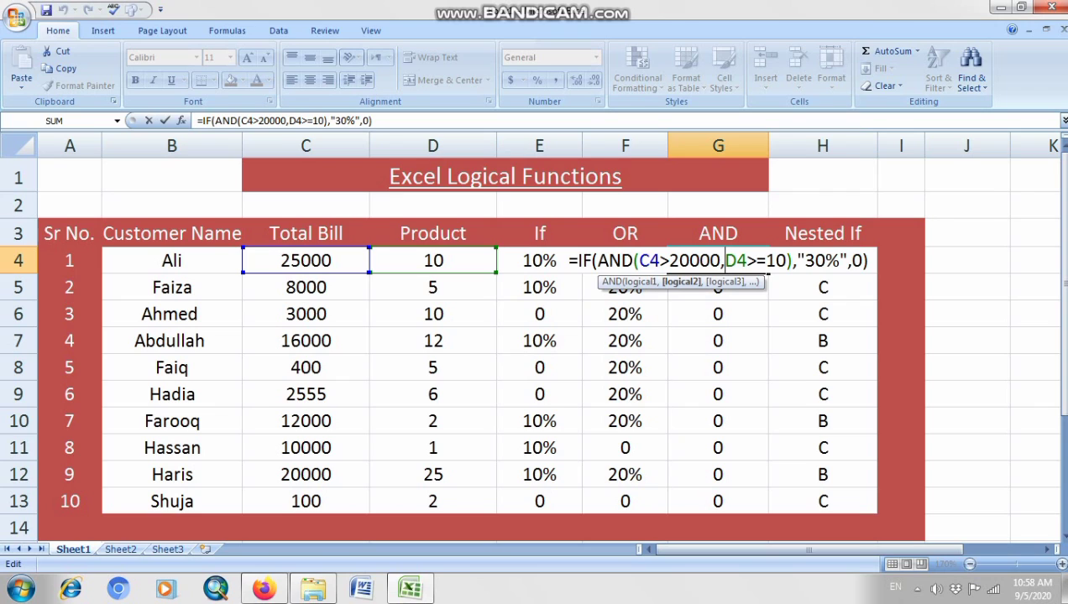
key(Return)
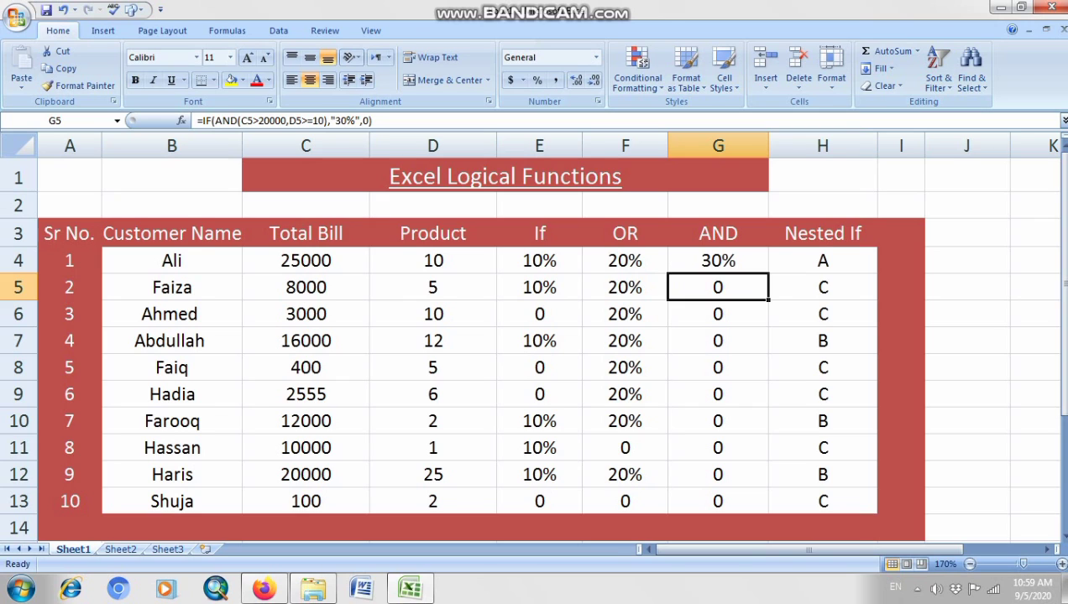
click(823, 146)
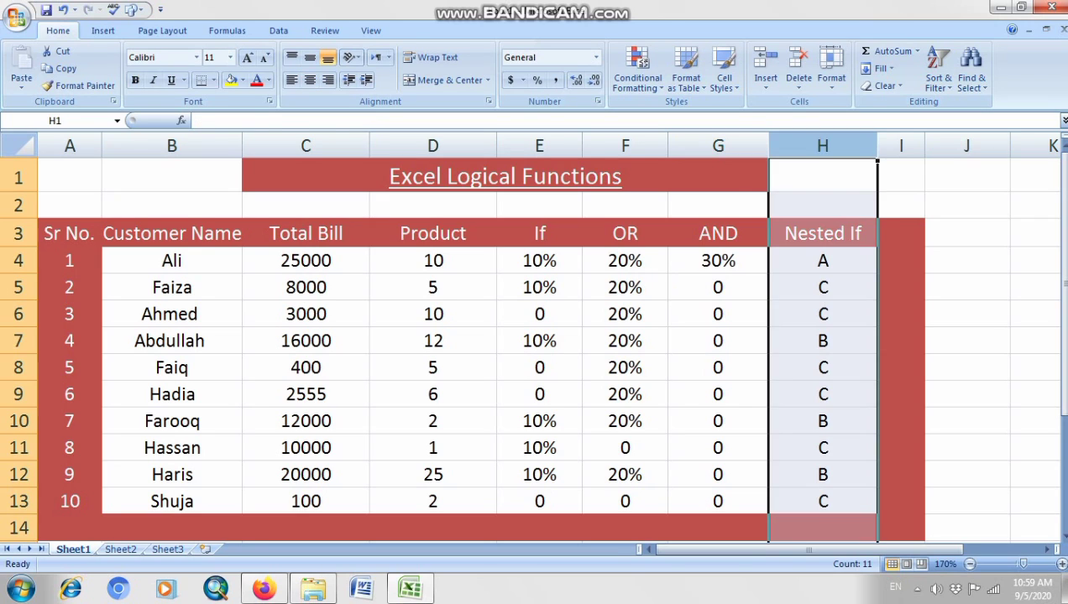
click(823, 261)
double_click(824, 261)
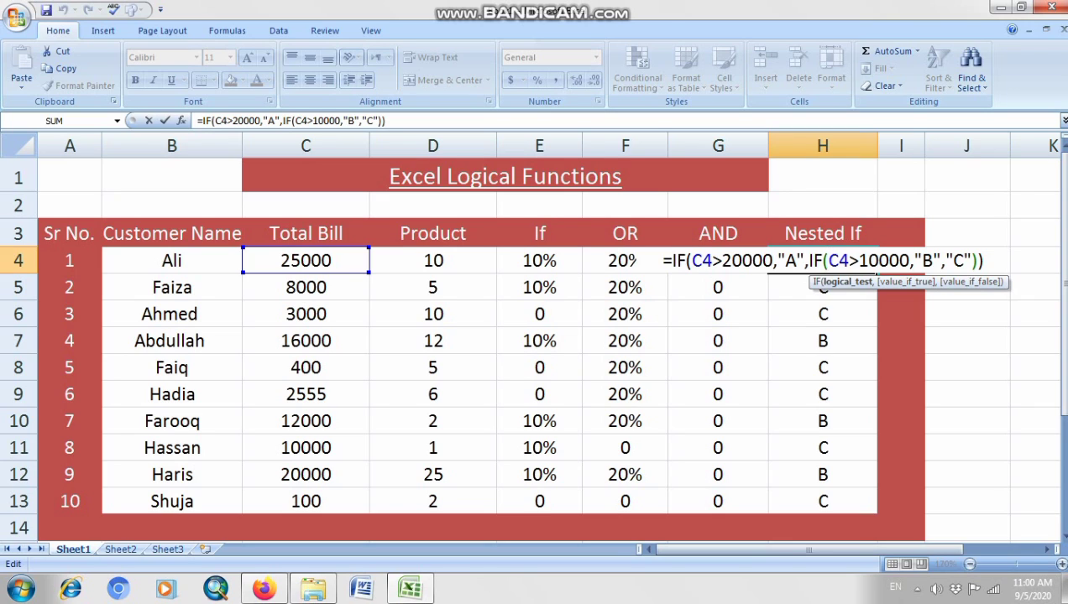
click(983, 261)
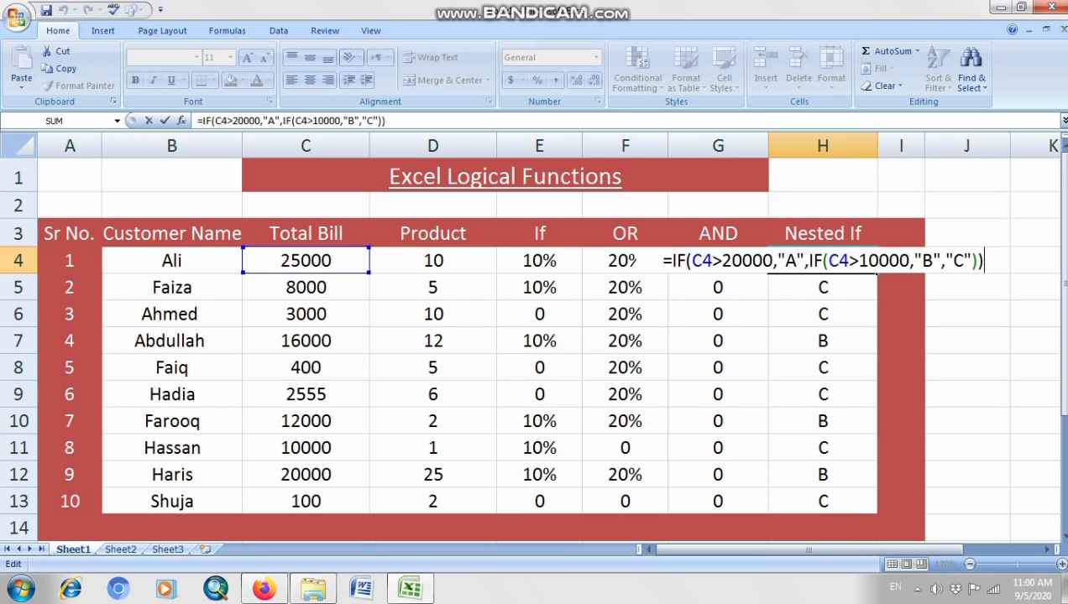
key(Return)
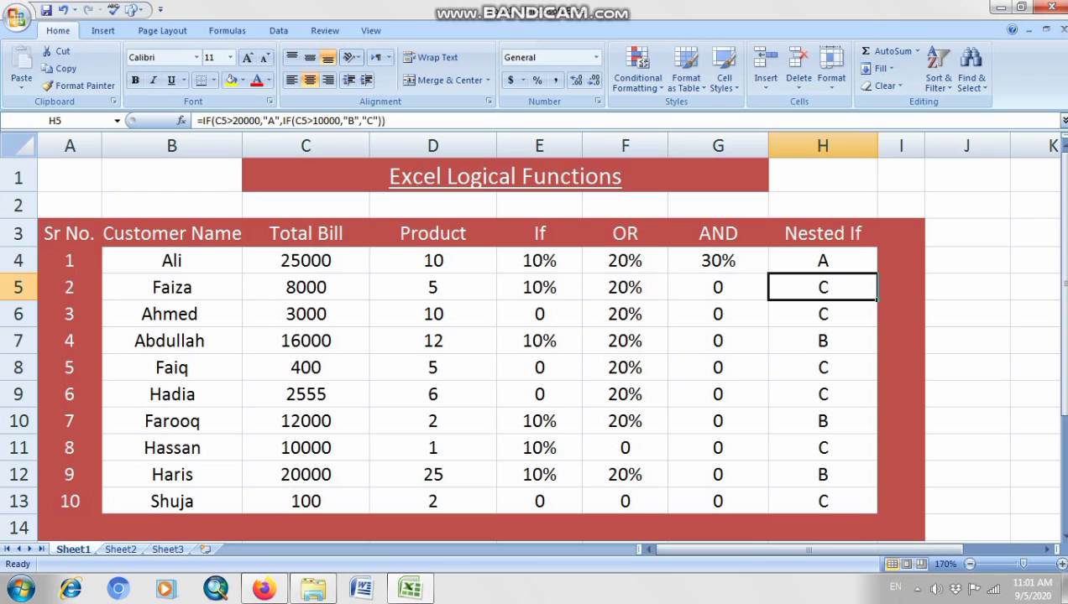
- Review the Customer Name, Total Bill, Product and If columns, and inspect the true result in E4's IF formula
click(172, 146)
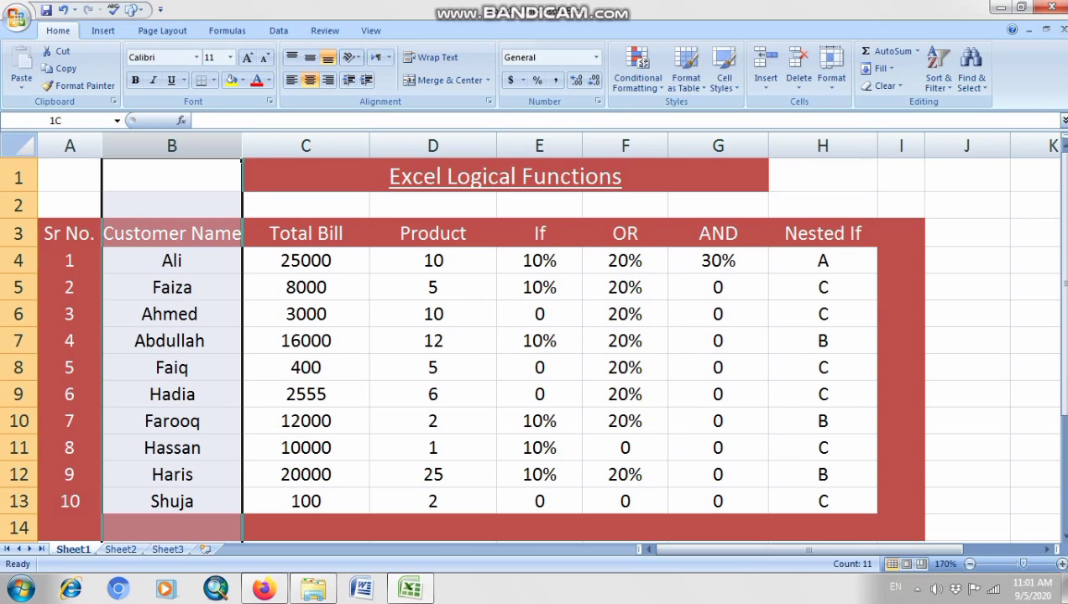
click(306, 146)
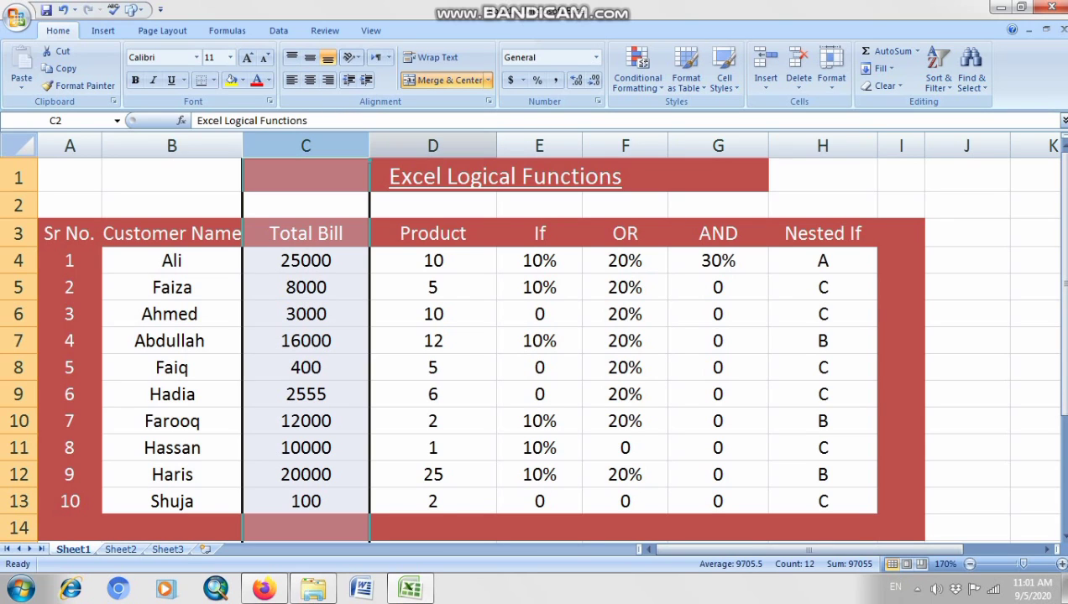
click(433, 146)
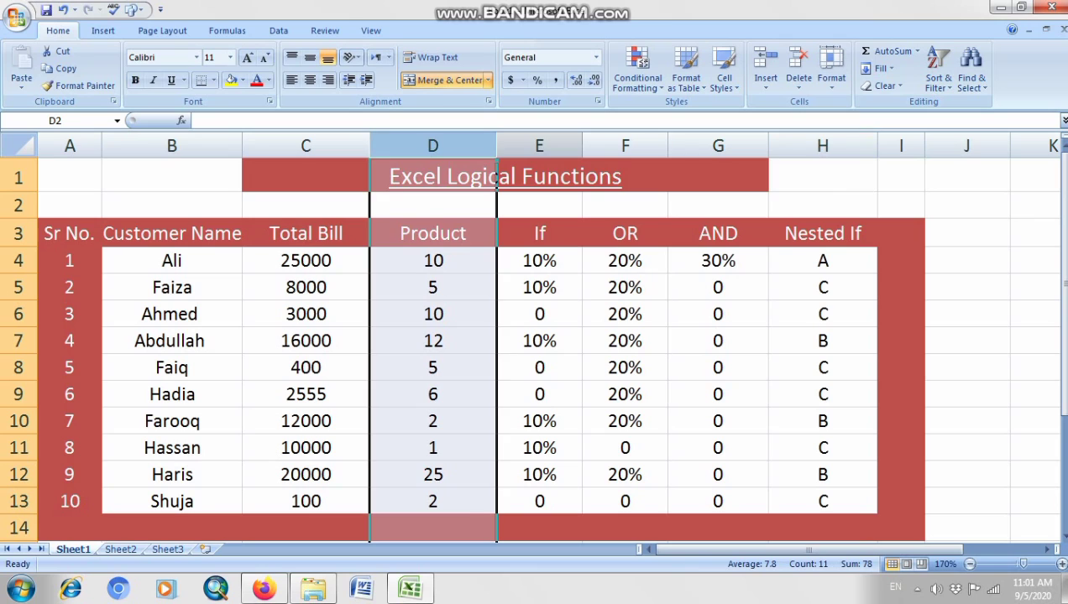
click(539, 146)
double_click(561, 261)
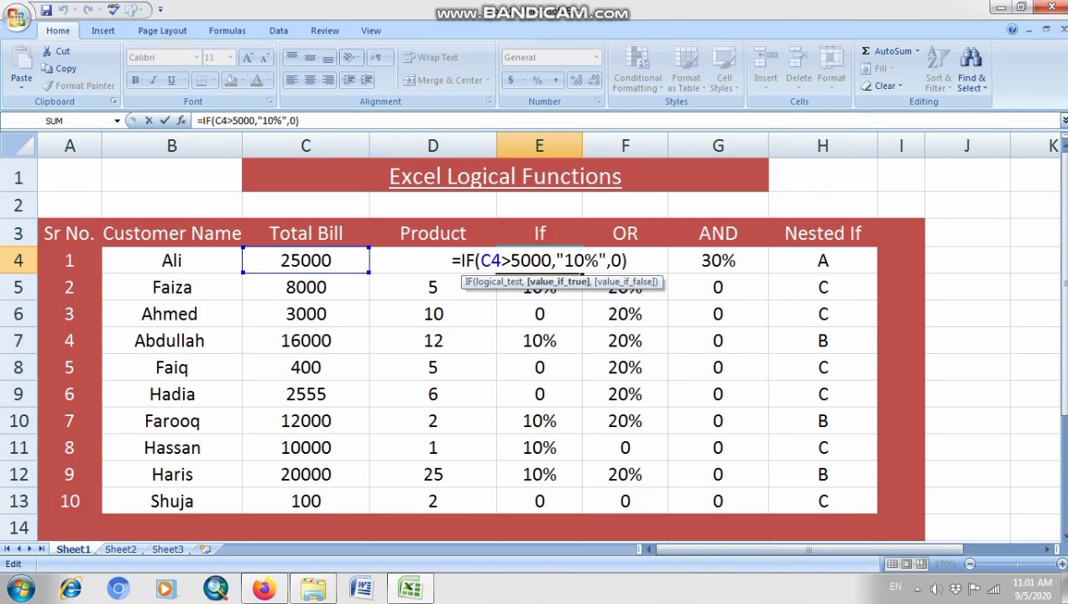
key(shift+Right)
key(shift+Right)
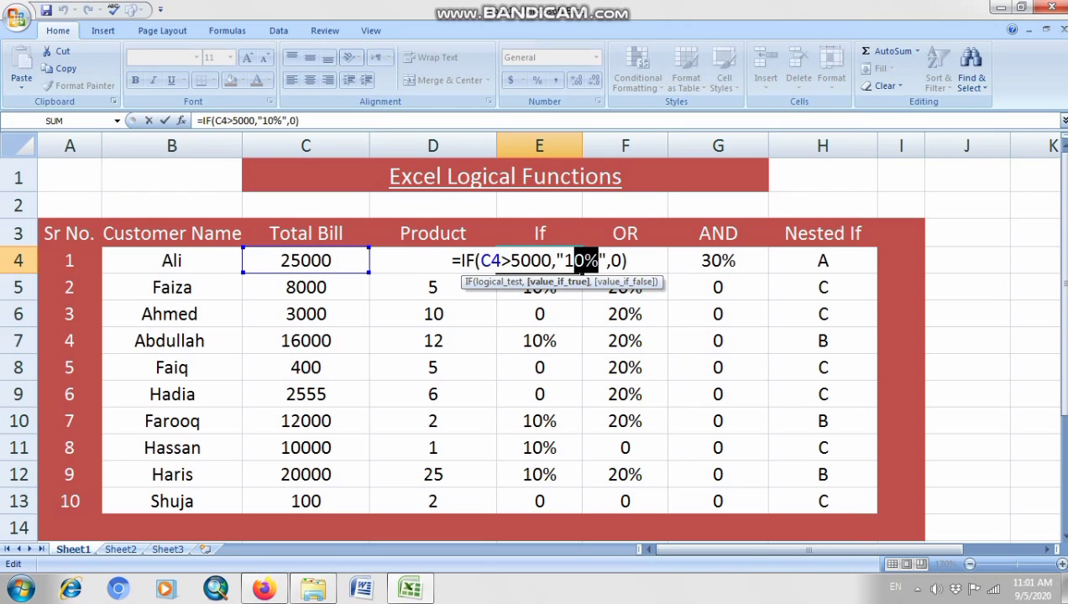
key(Return)
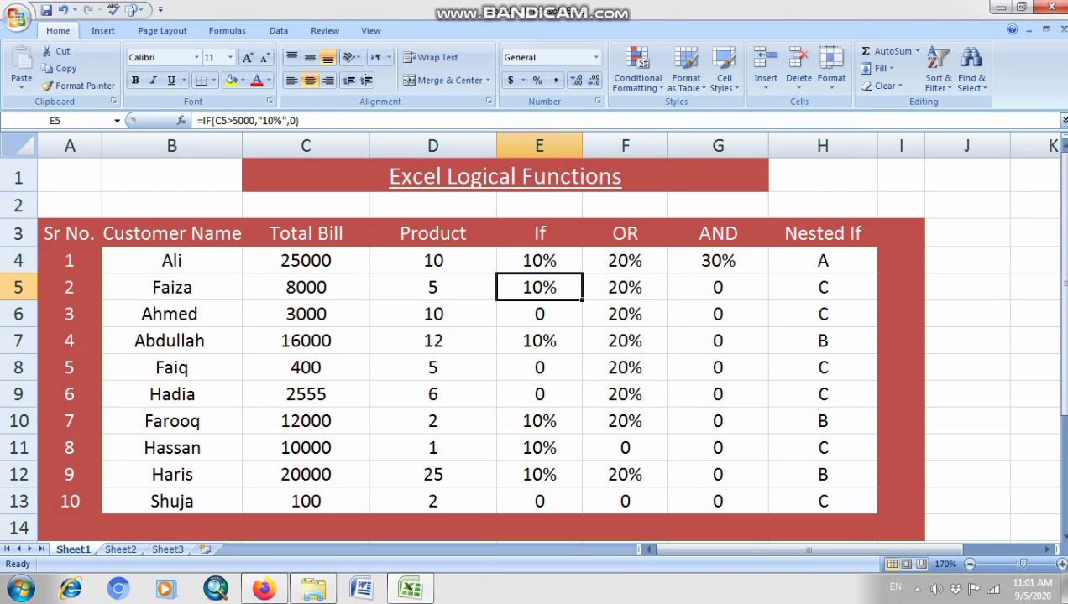
- Recap the OR formula in F4, the AND formula in G4 and the nested IF formula in H4
double_click(627, 261)
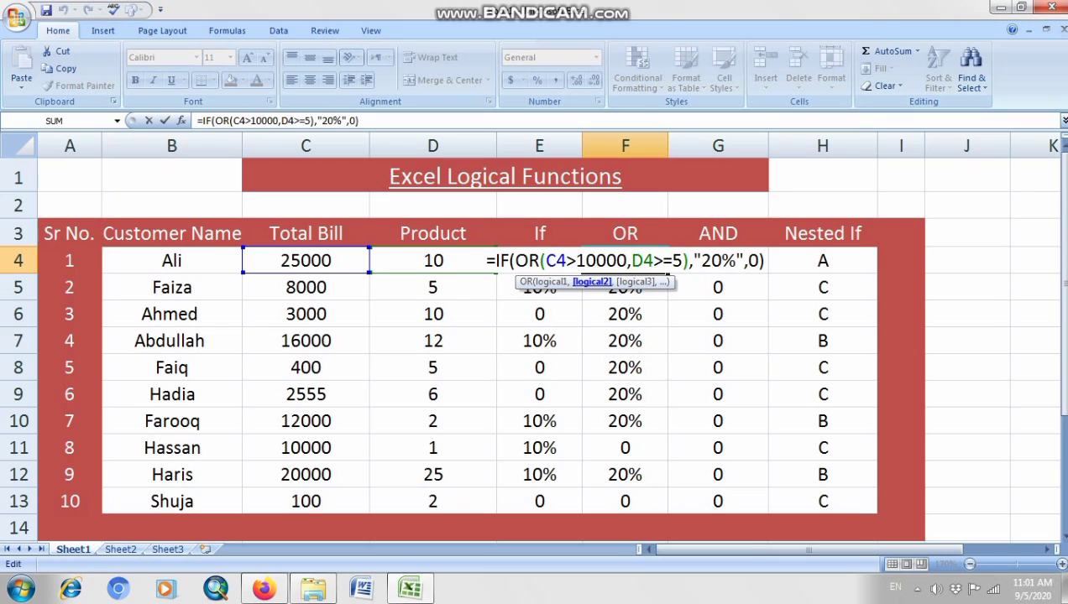
drag(545, 260, 626, 260)
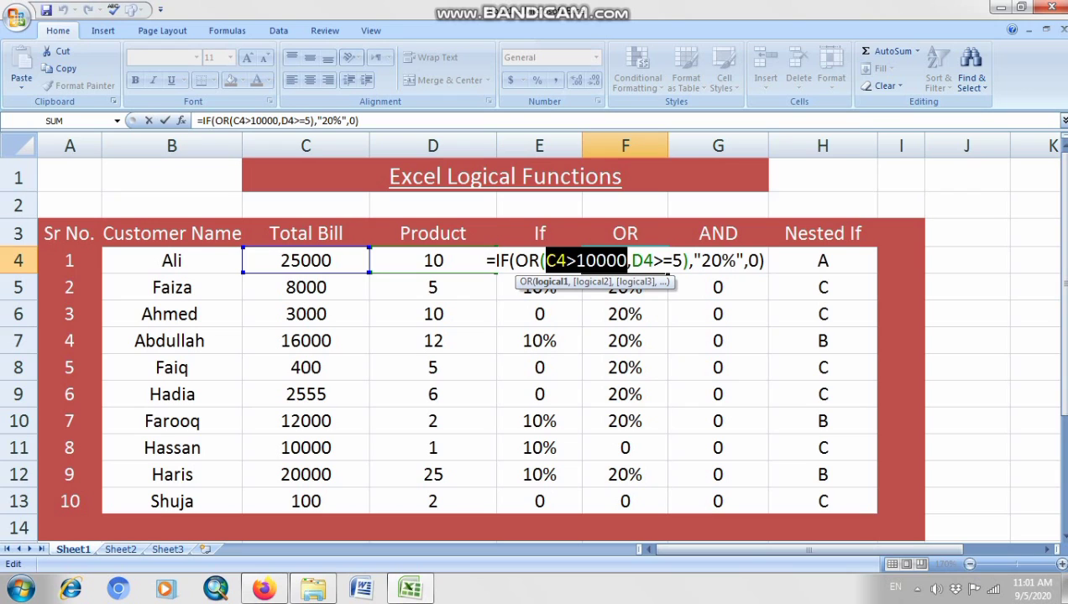
key(Return)
double_click(747, 261)
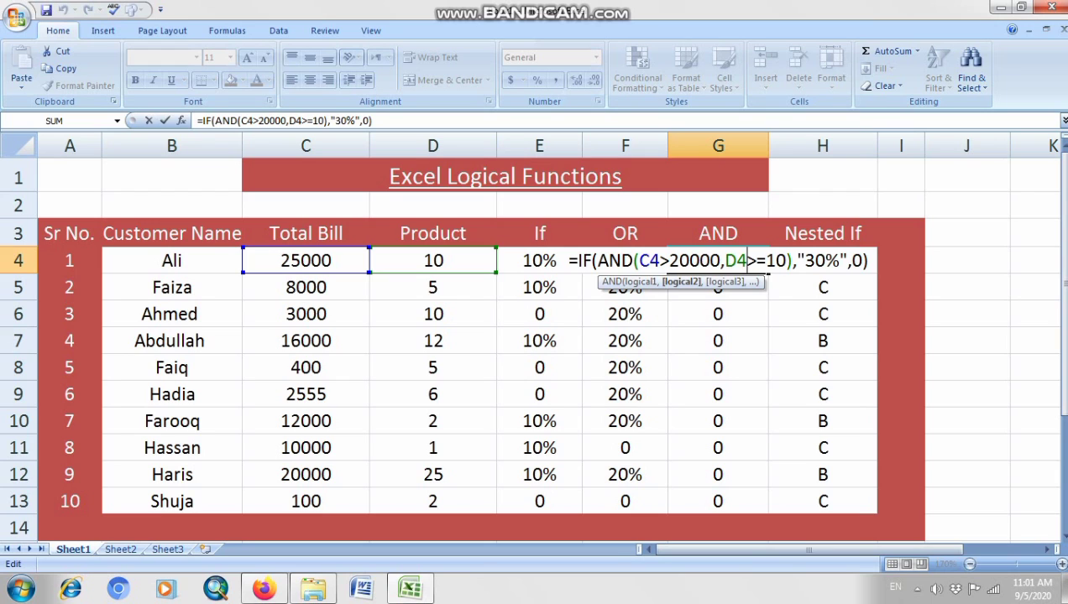
click(816, 260)
key(Return)
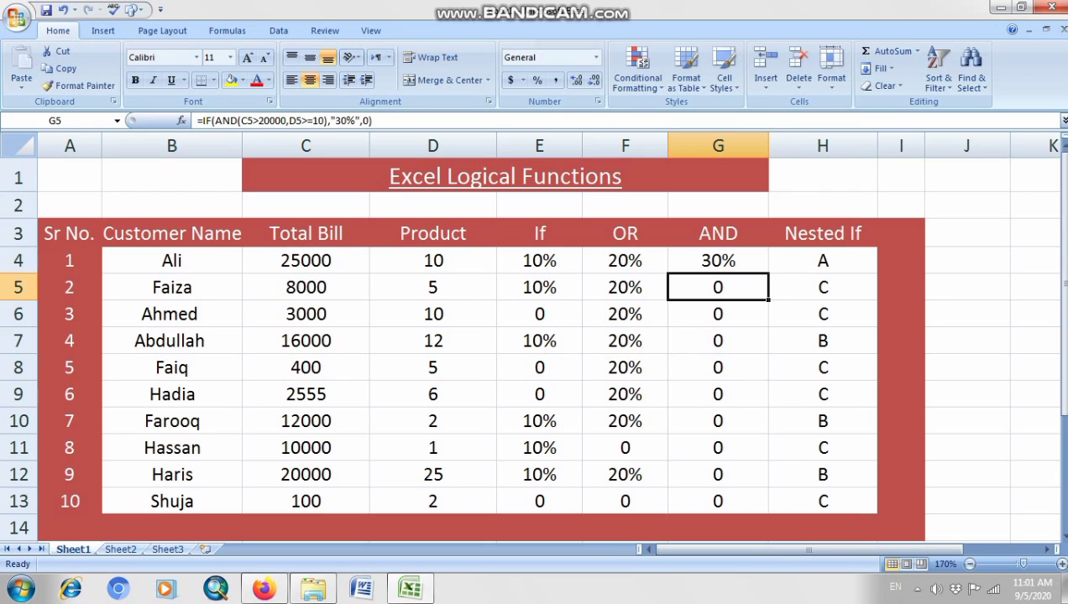
double_click(809, 261)
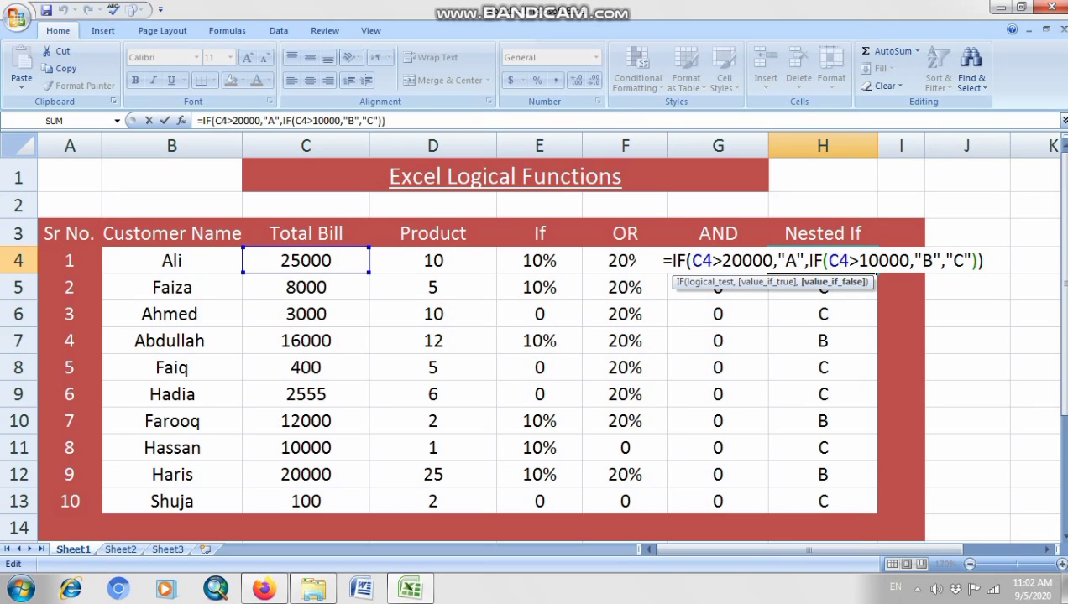
key(Return)
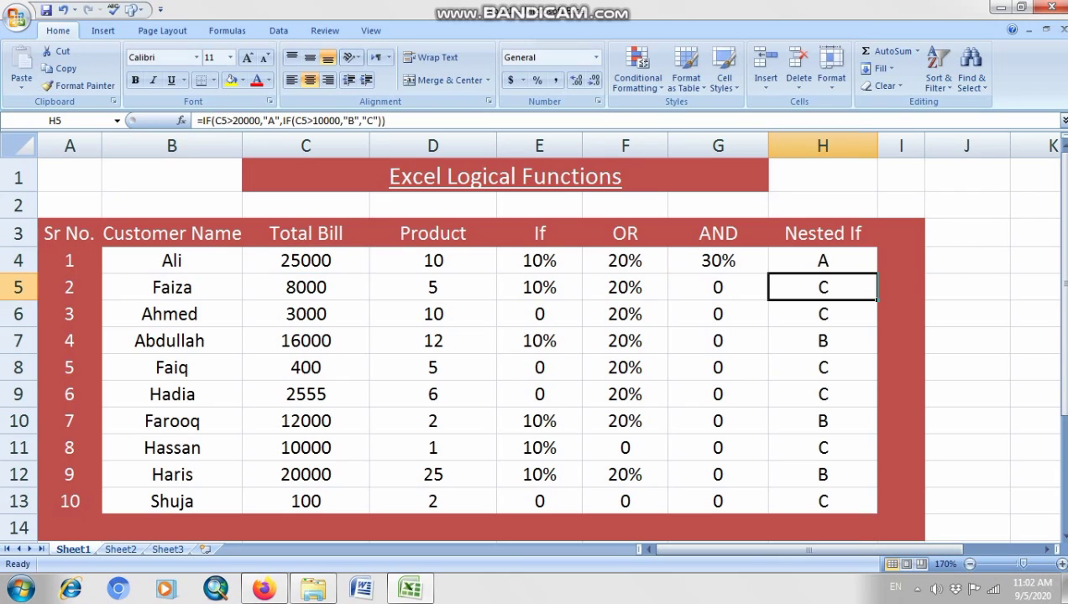